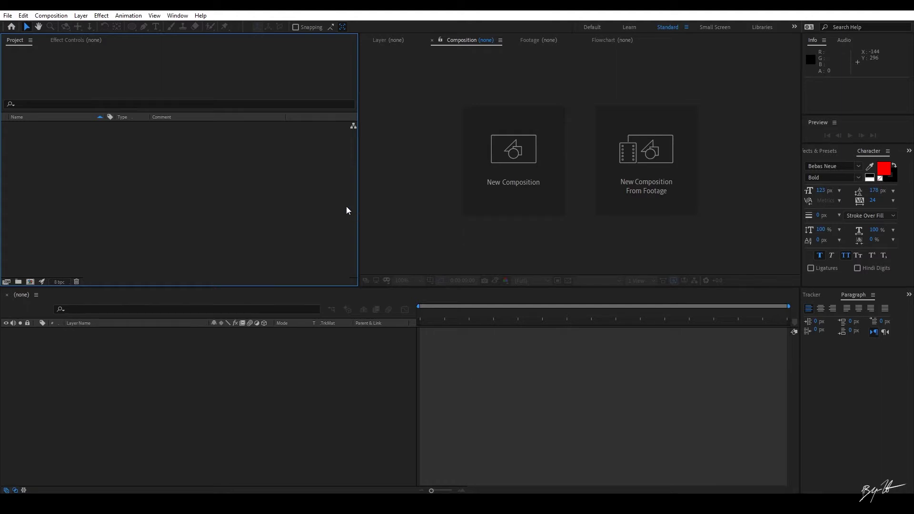
# Narrow the Project panel and lower the timeline divider to enlarge the Composition viewer.
pyautogui.moveTo(358, 216); pyautogui.dragTo(248, 217)
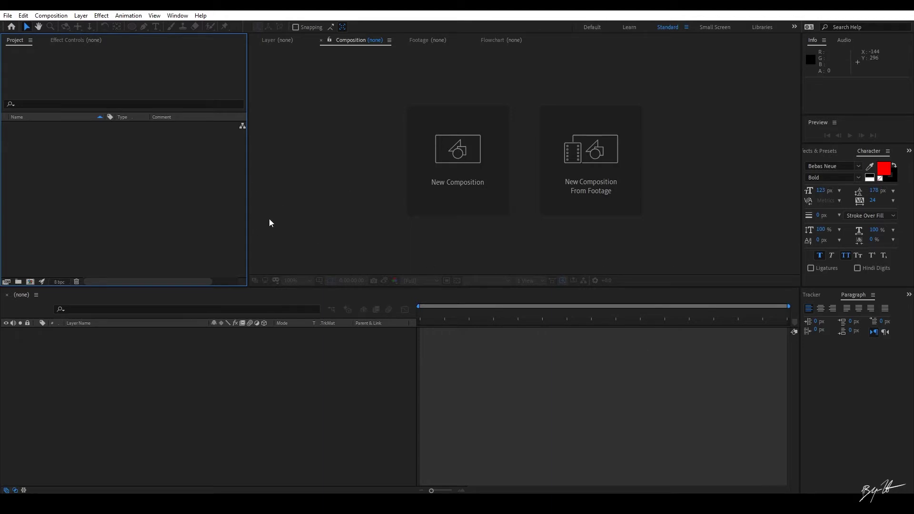
pyautogui.moveTo(247, 235); pyautogui.dragTo(219, 230)
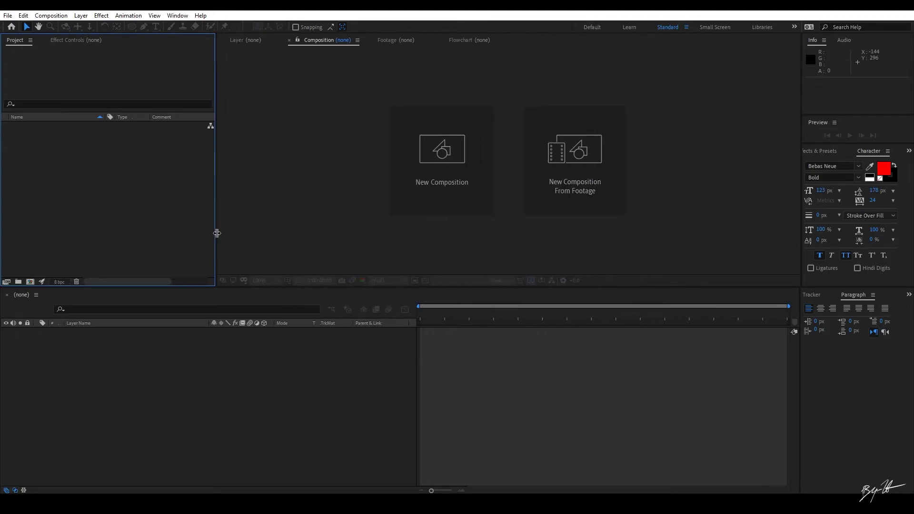
pyautogui.moveTo(251, 288)
pyautogui.mouseDown()
pyautogui.moveTo(259, 229)
pyautogui.moveTo(257, 302)
pyautogui.mouseUp()
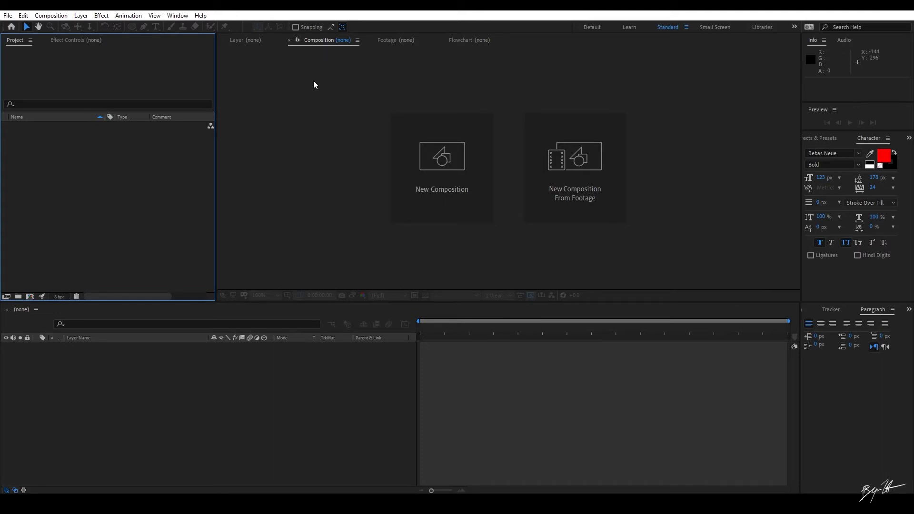
pyautogui.click(358, 40)
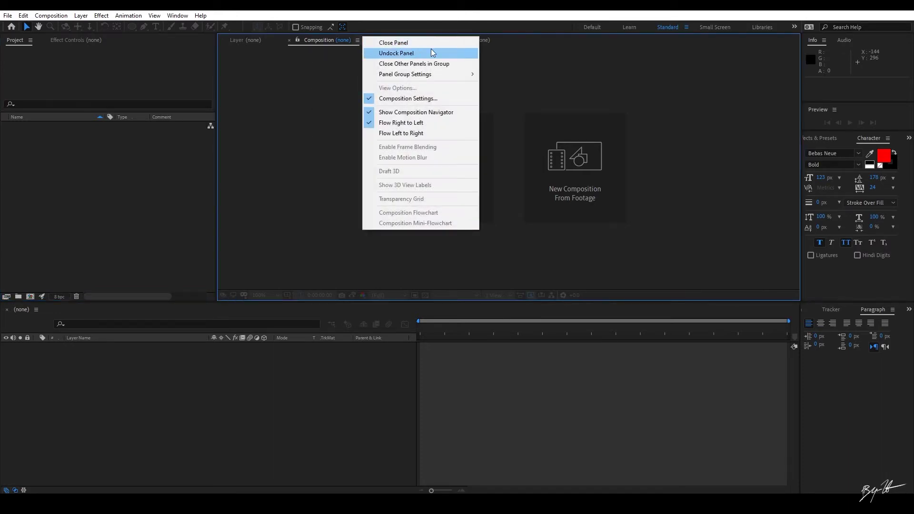
pyautogui.click(777, 111)
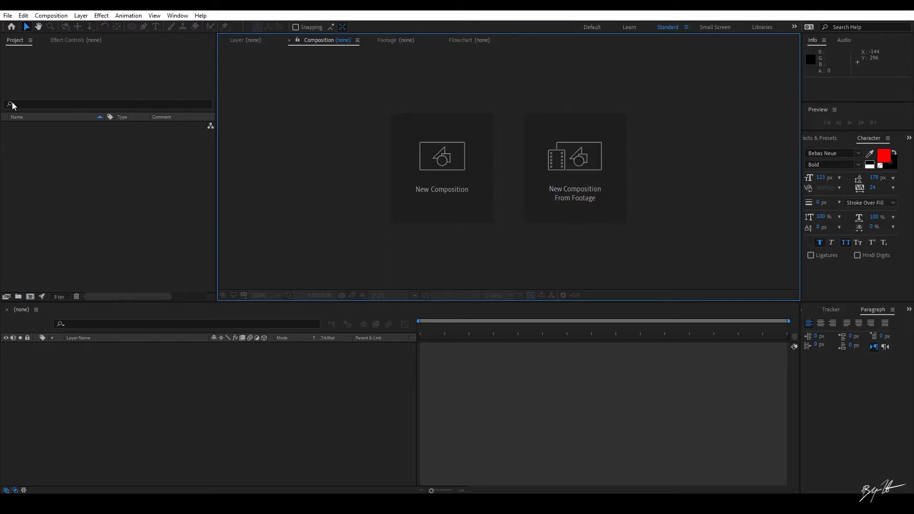
# Show the Effect Controls panel on the left and the Audio meters at top right.
pyautogui.click(20, 46)
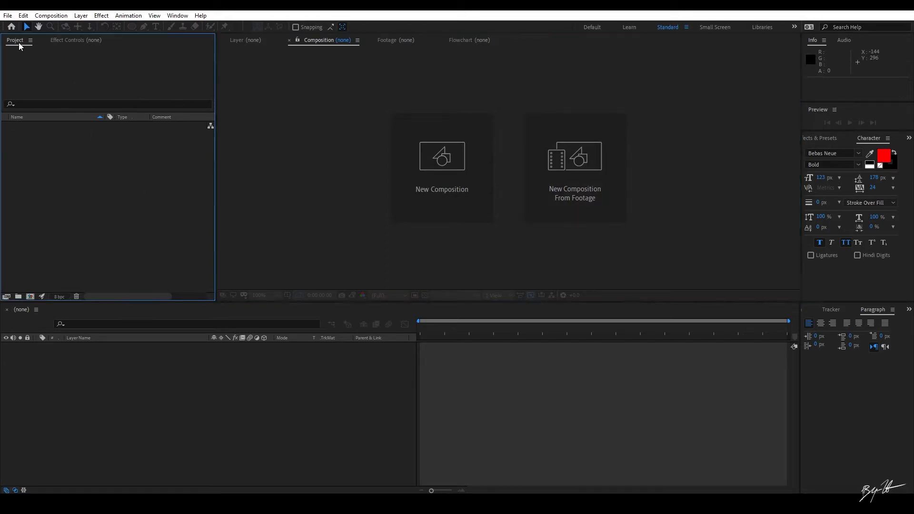
pyautogui.click(80, 42)
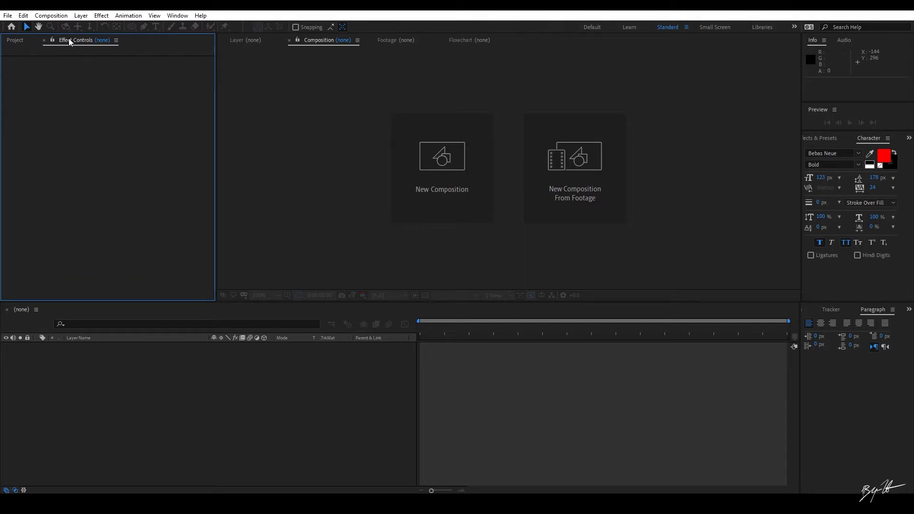
pyautogui.click(283, 97)
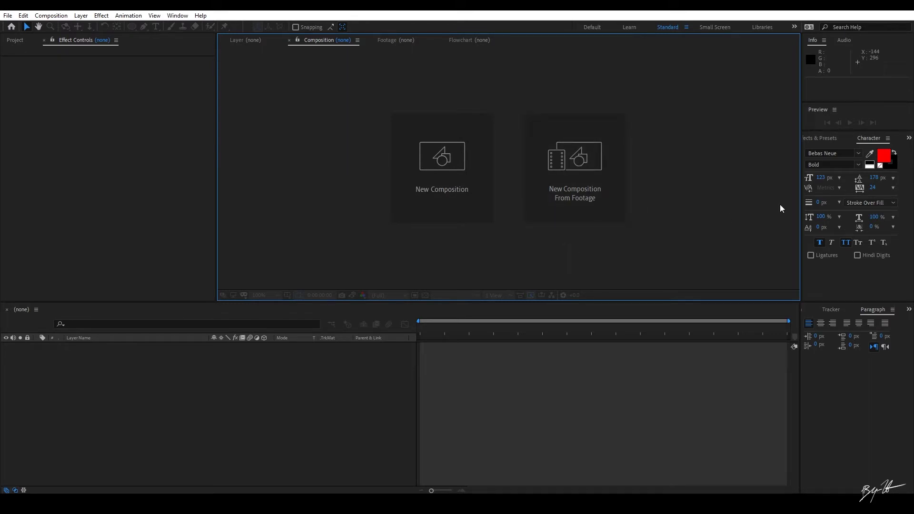
pyautogui.click(845, 40)
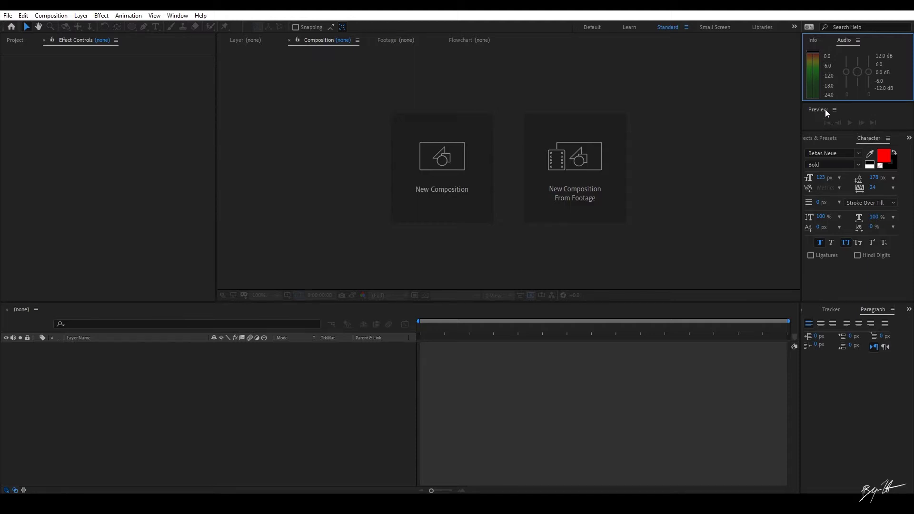
# Switch between Effects & Presets and Character in the right panel group, staying on Character.
pyautogui.click(820, 138)
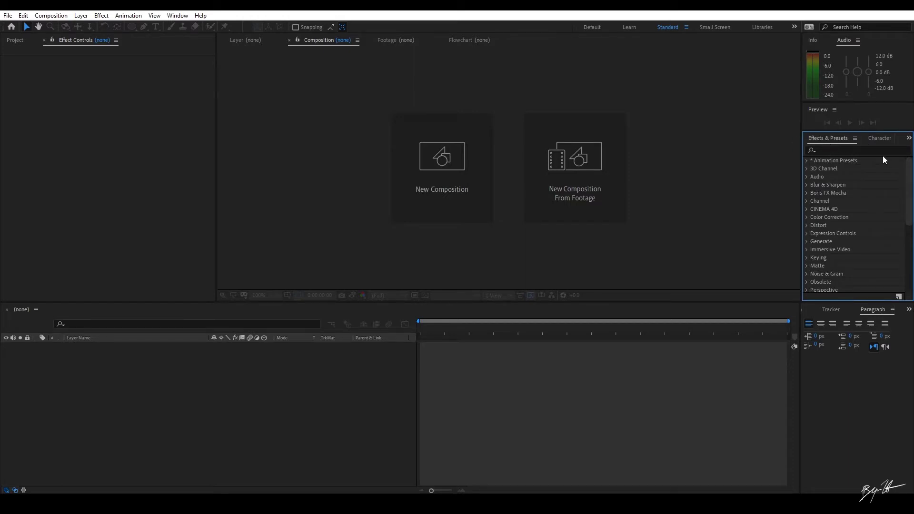
pyautogui.click(879, 139)
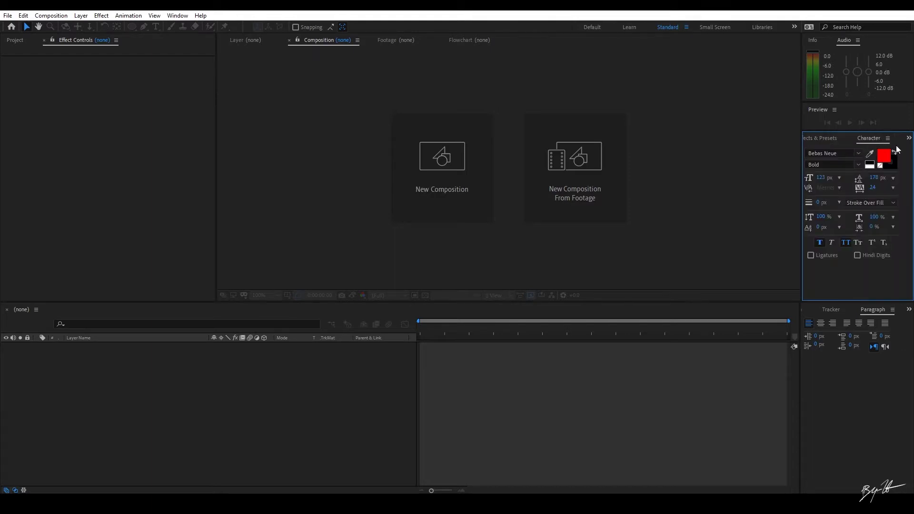
pyautogui.click(909, 137)
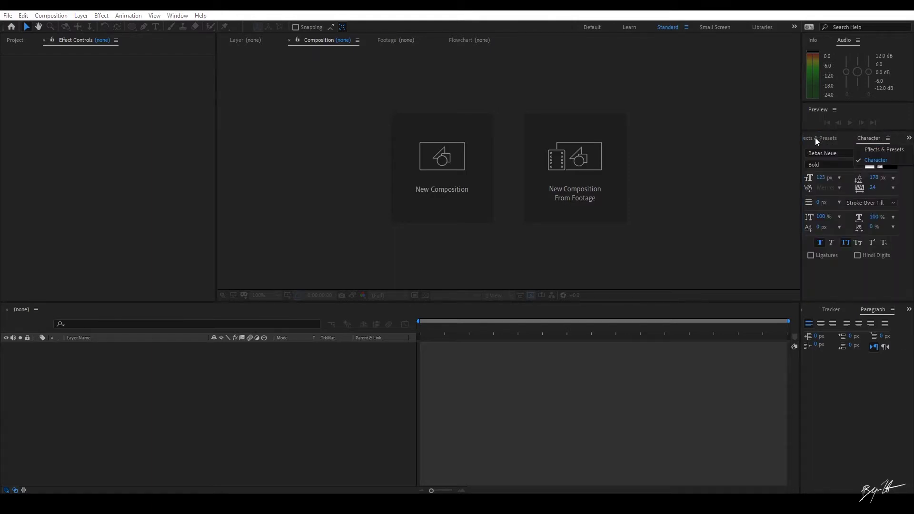
pyautogui.click(816, 138)
pyautogui.click(873, 135)
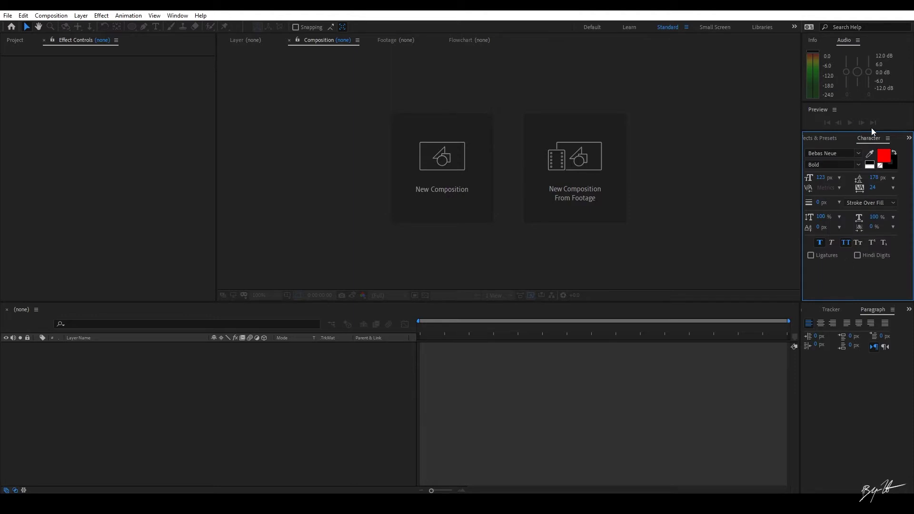
pyautogui.click(909, 138)
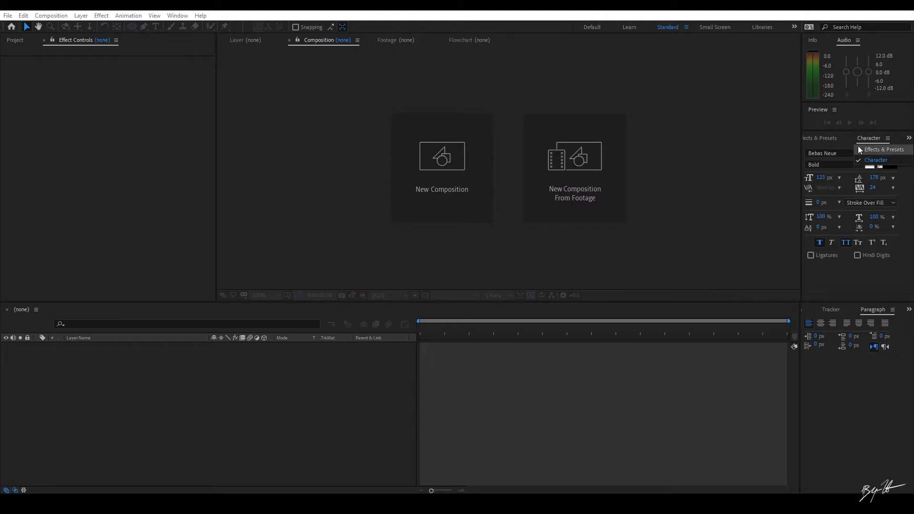
pyautogui.click(836, 339)
# Cycle the lower right group through Align and Tracker, ending back on Paragraph.
pyautogui.click(910, 309)
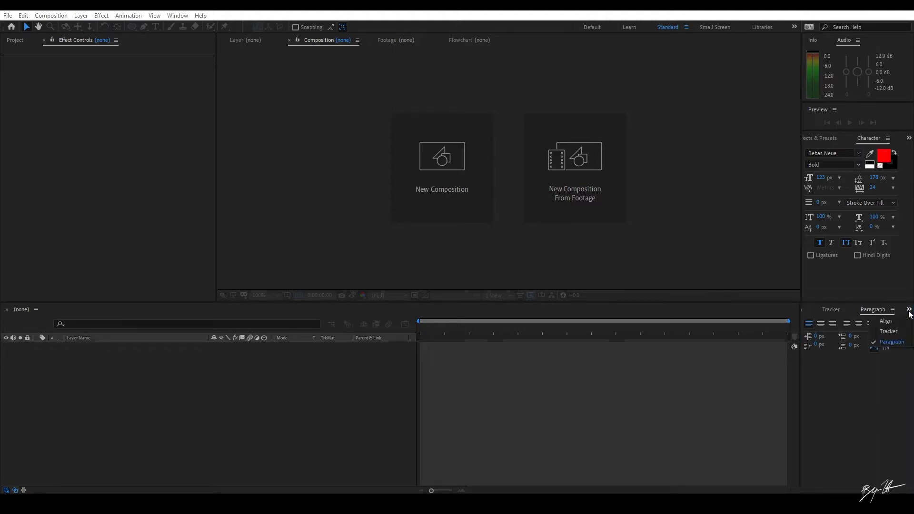
pyautogui.click(888, 416)
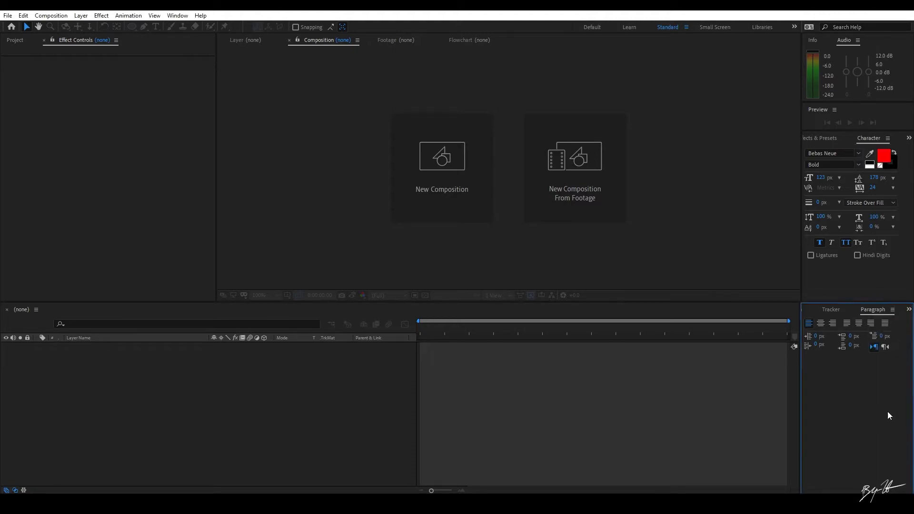
pyautogui.click(812, 310)
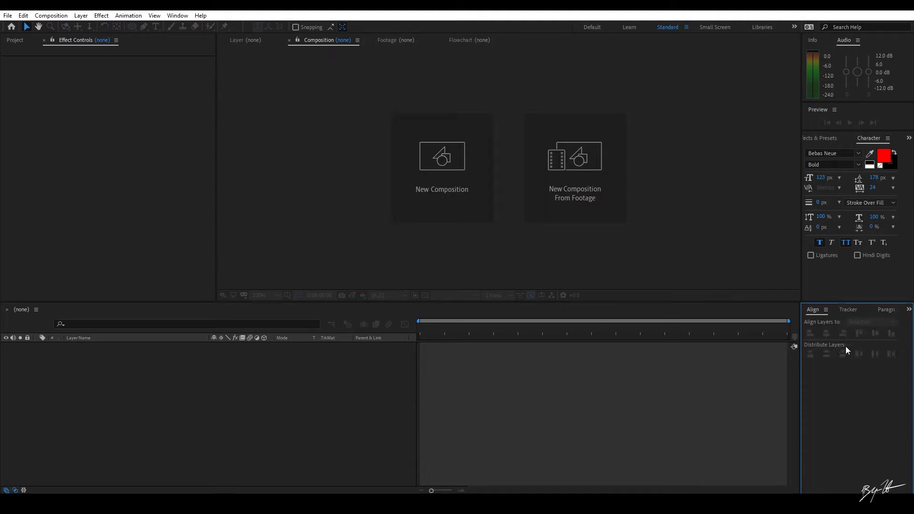
pyautogui.click(849, 310)
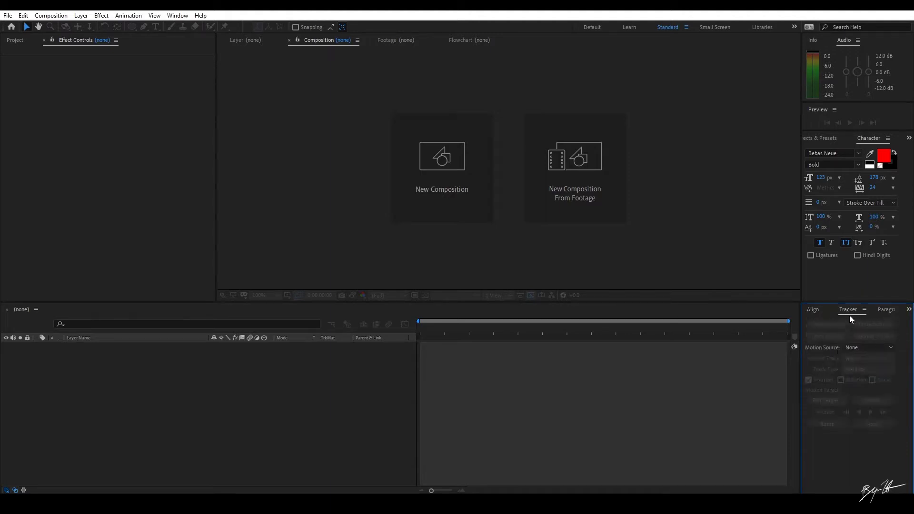
pyautogui.click(909, 309)
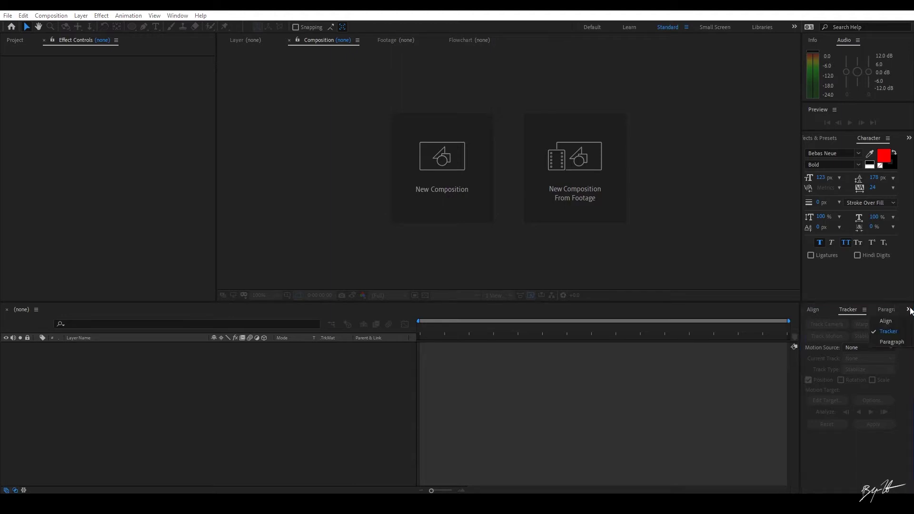
pyautogui.click(892, 342)
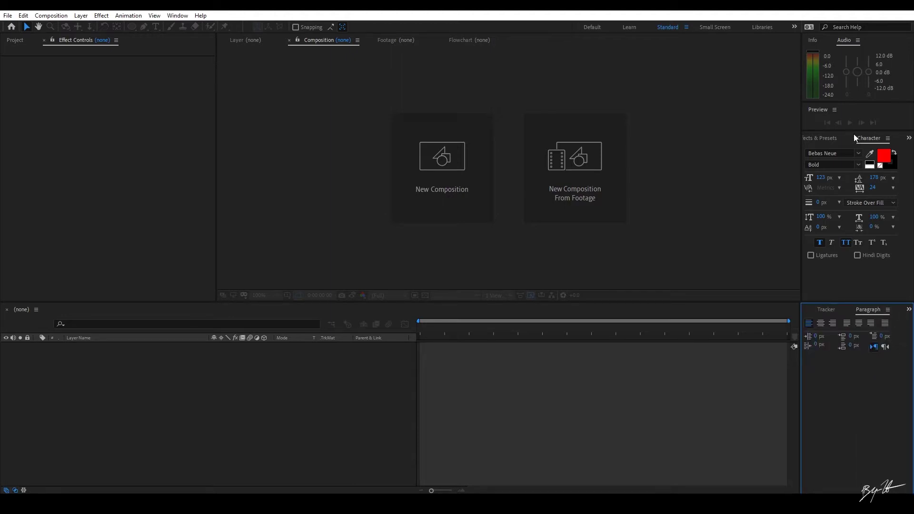
pyautogui.click(366, 439)
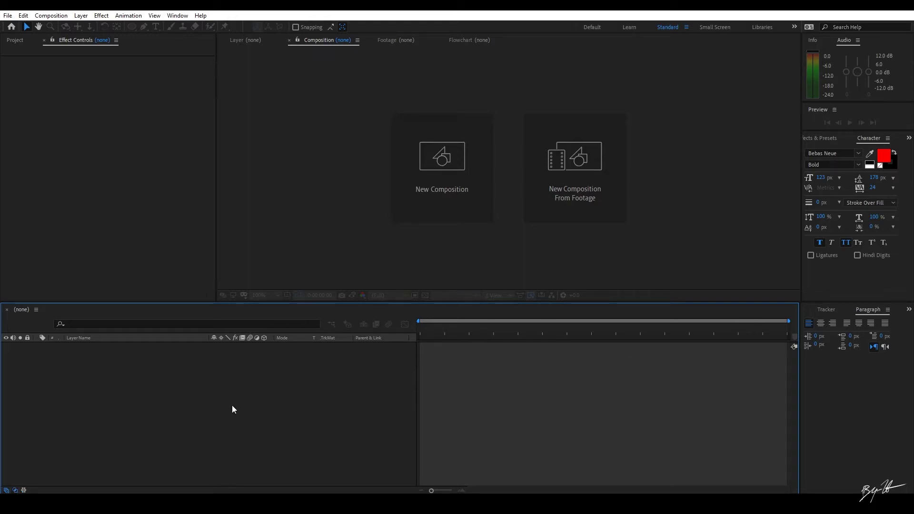
# Switch the left panel group from Effect Controls back to the Project panel.
pyautogui.click(10, 177)
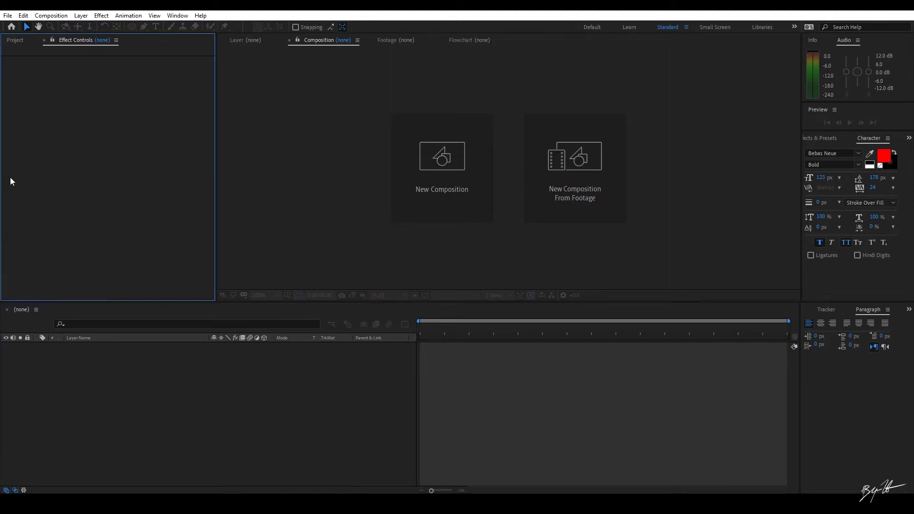
pyautogui.click(16, 40)
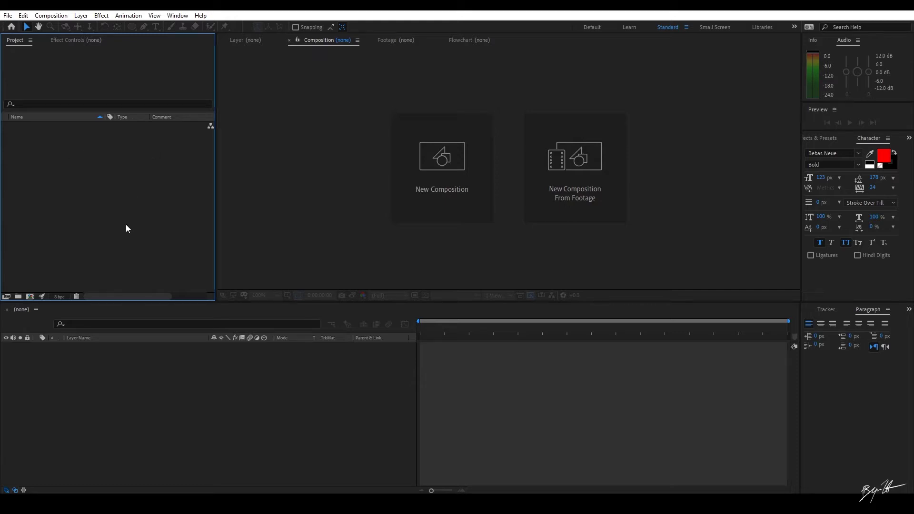
# Create project folders named 00_Render and 01_Comp.
pyautogui.click(18, 296)
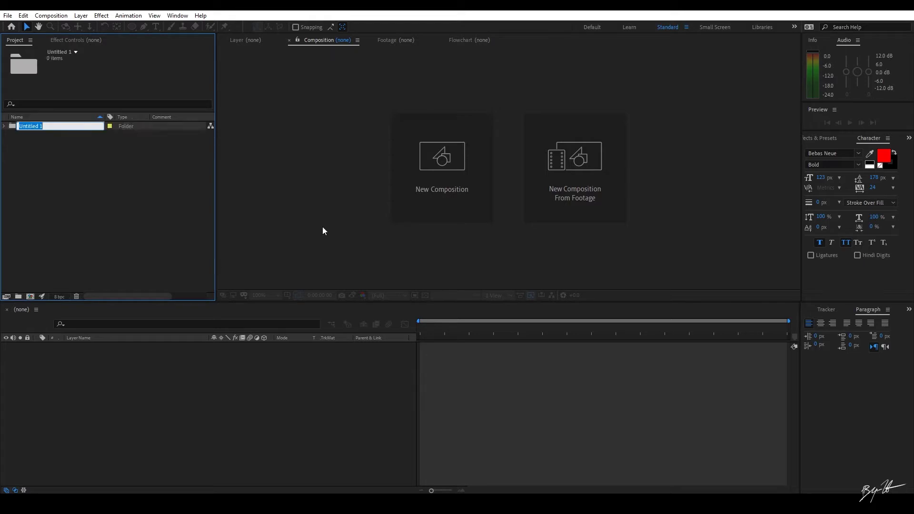
pyautogui.write('00_Render')
pyautogui.press('Return')
pyautogui.click(63, 269)
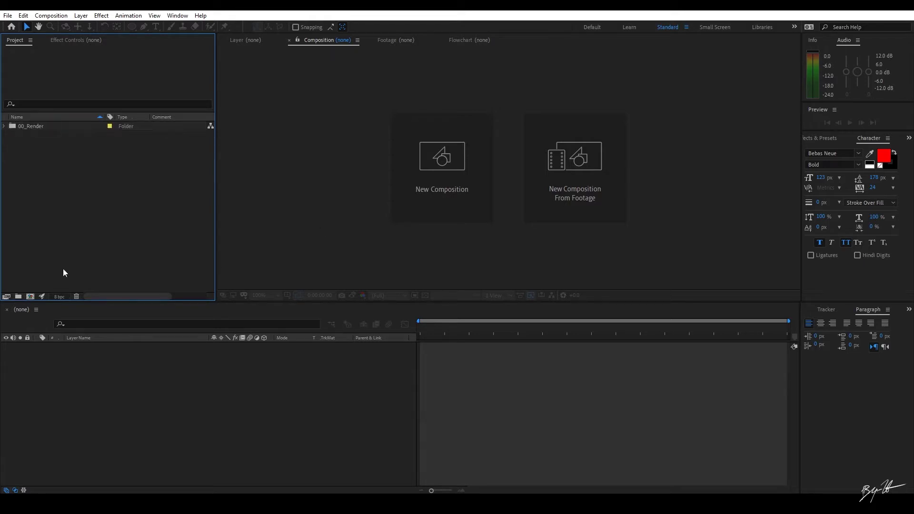
pyautogui.click(18, 296)
pyautogui.write('01_')
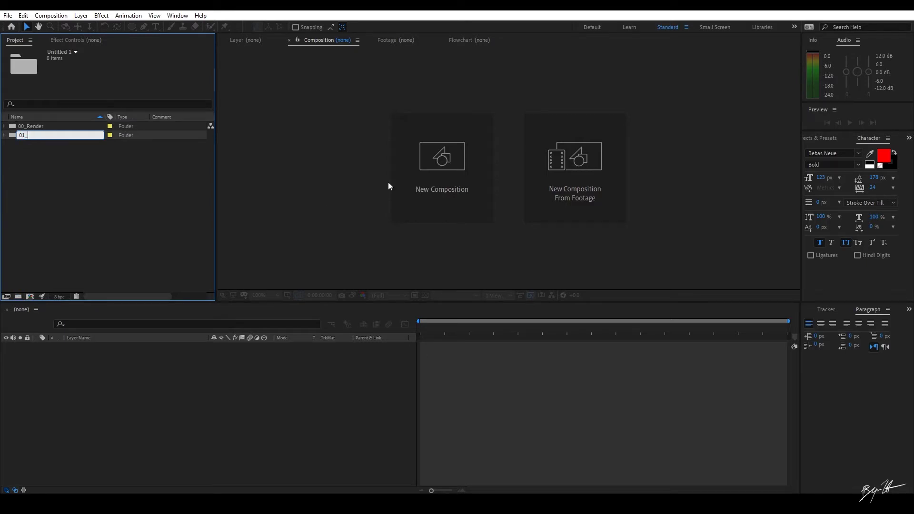
pyautogui.write('Comp')
pyautogui.press('Return')
pyautogui.click(168, 204)
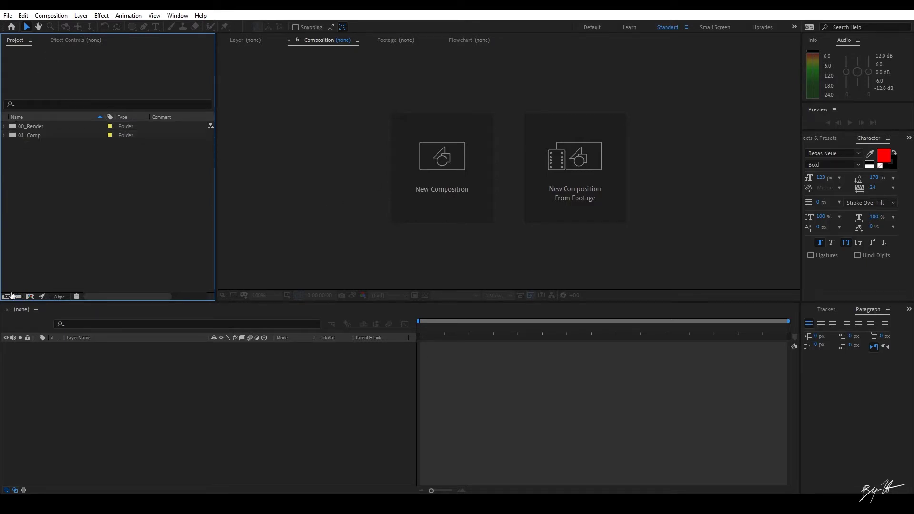
# Add folders named 02_Footage and 03_Audio.
pyautogui.click(18, 296)
pyautogui.write('02_Footage')
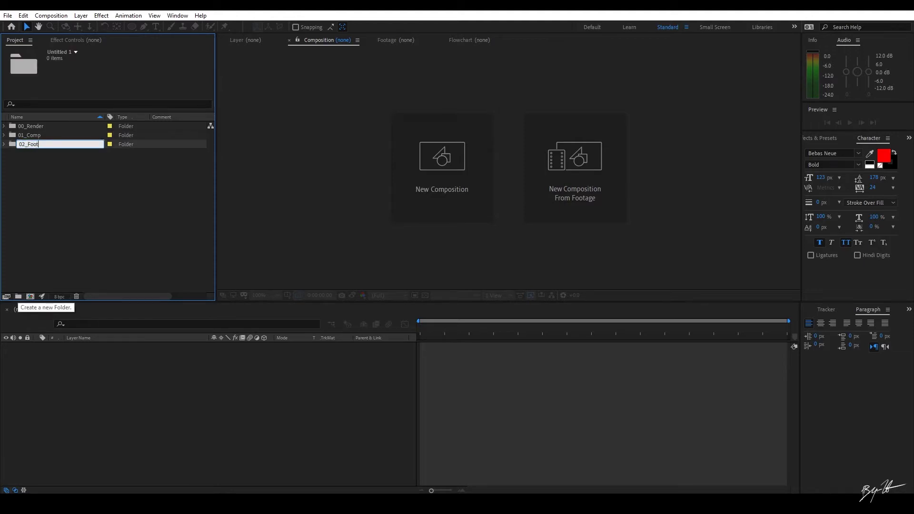
pyautogui.press('Return')
pyautogui.click(74, 224)
pyautogui.click(18, 297)
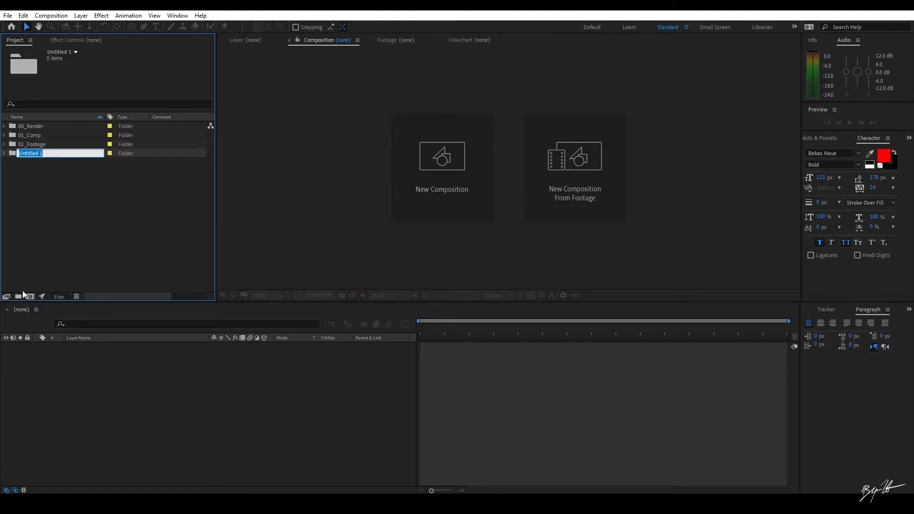
pyautogui.write('03_Audio')
pyautogui.press('Return')
pyautogui.click(37, 246)
# Add folders named 04_Misc and 05_Precomp to complete the set.
pyautogui.click(18, 297)
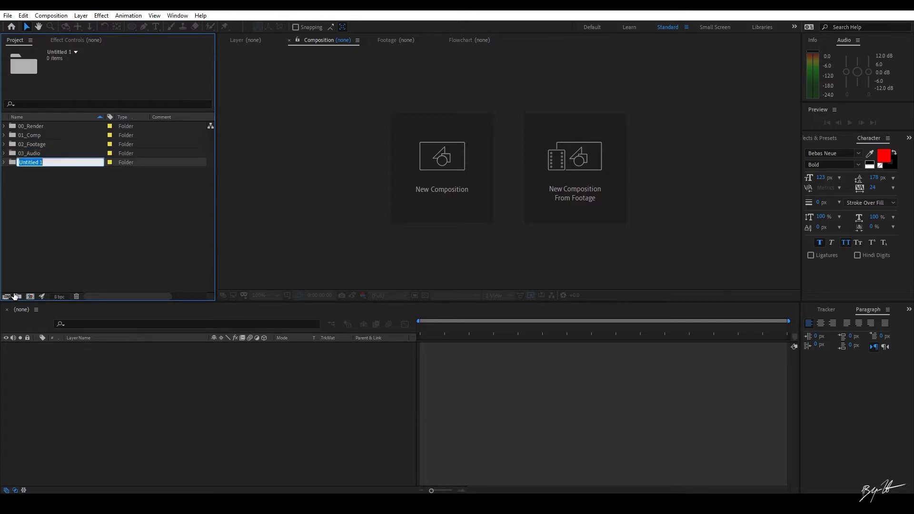
pyautogui.write('04_Misc')
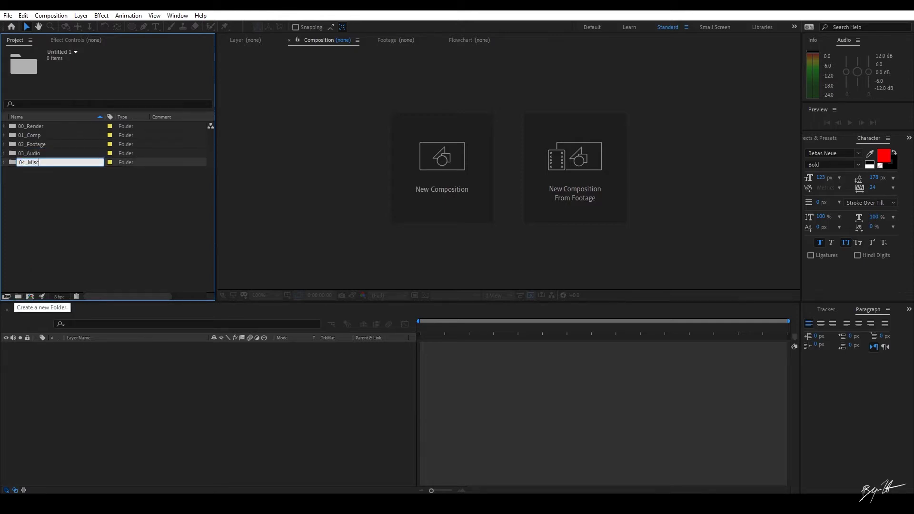
pyautogui.press('Return')
pyautogui.click(37, 274)
pyautogui.click(18, 297)
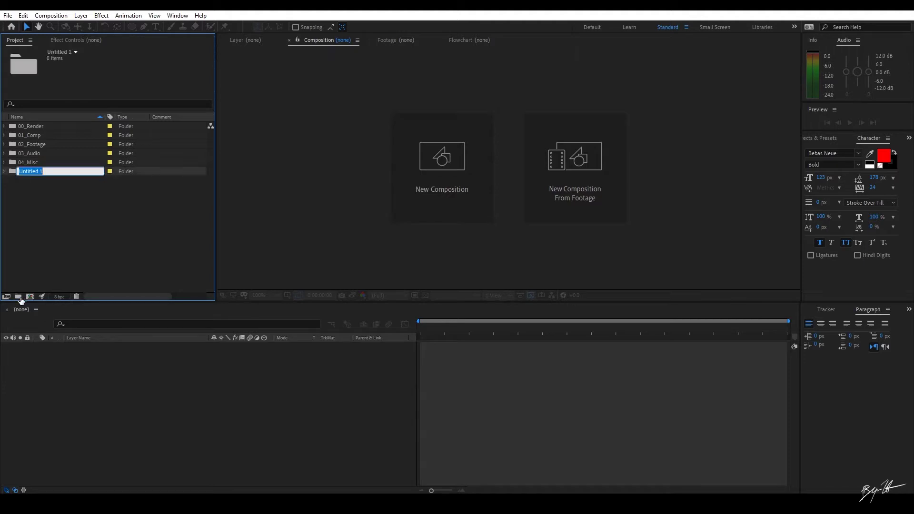
pyautogui.write('05_')
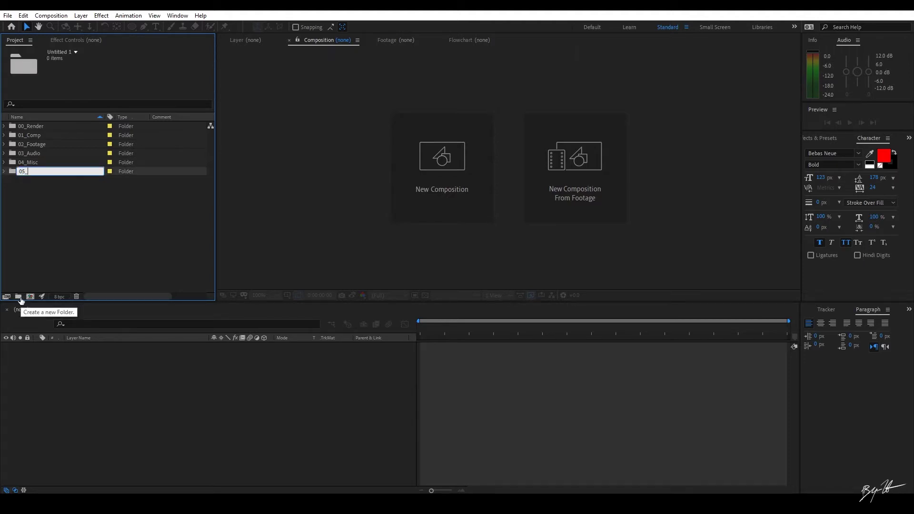
pyautogui.write('Precomp')
pyautogui.press('Return')
pyautogui.click(69, 258)
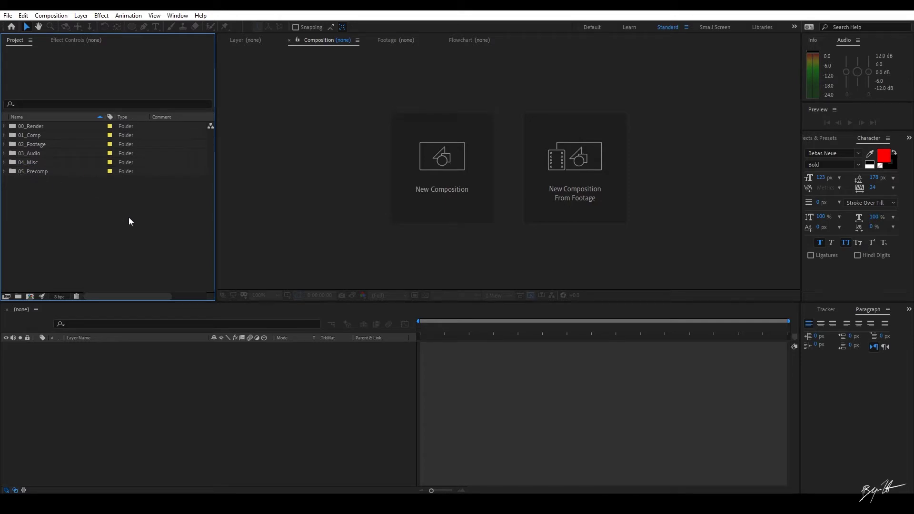
pyautogui.click(34, 135)
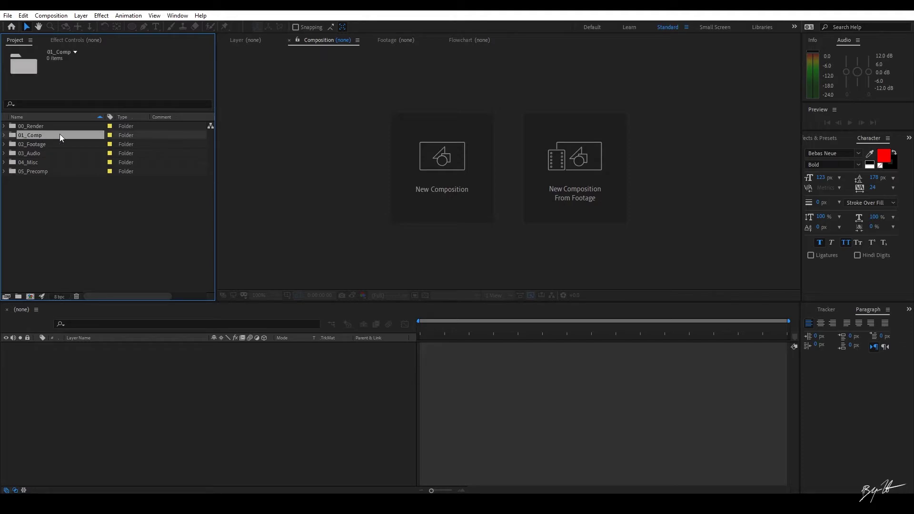
pyautogui.click(72, 231)
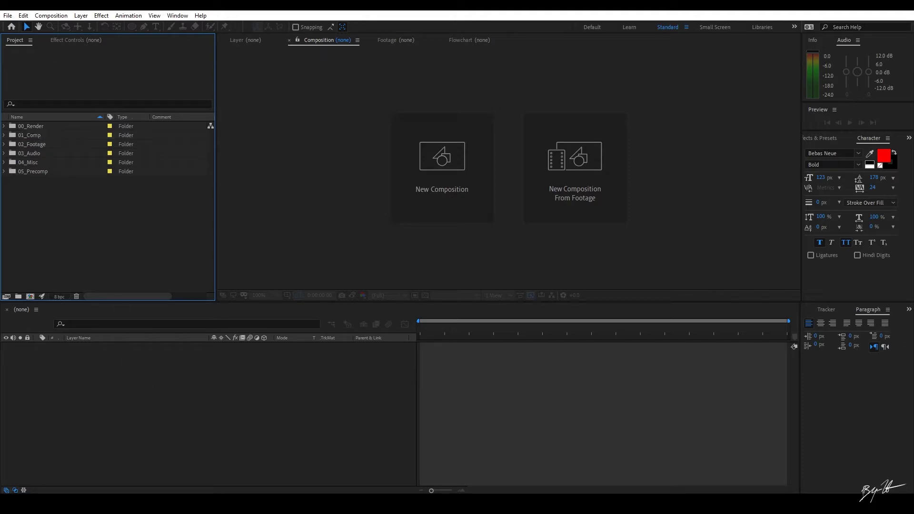
pyautogui.hotkey('alt', 'Tab')
# Import the drone clips DJI_0305 through DJI_0326 into the project.
pyautogui.doubleClick(167, 190)
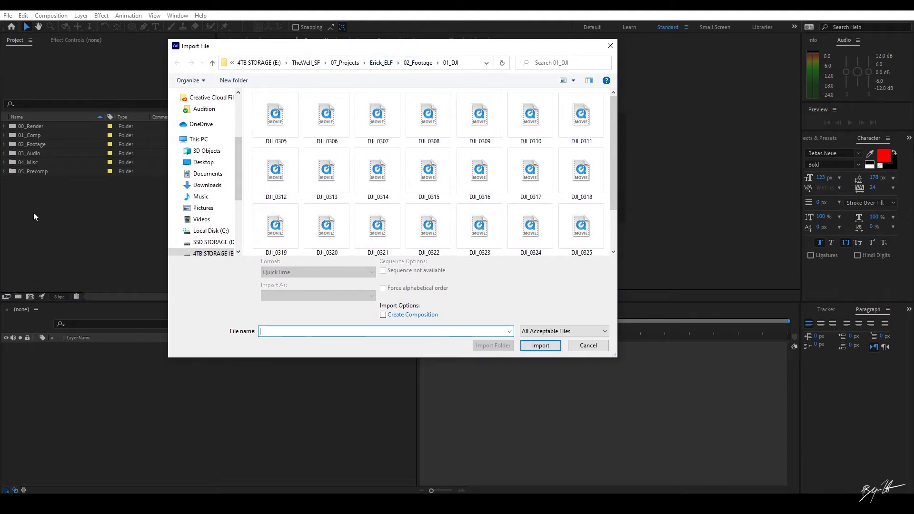
pyautogui.click(281, 119)
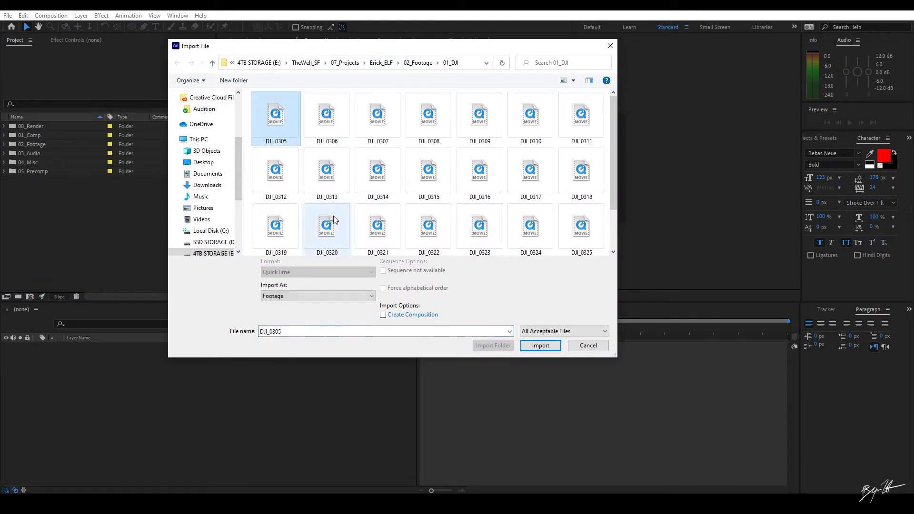
pyautogui.scroll(-1, 419, 198)
pyautogui.keyDown('shift'); pyautogui.click(277, 253); pyautogui.keyUp('shift')
pyautogui.scroll(1, 408, 221)
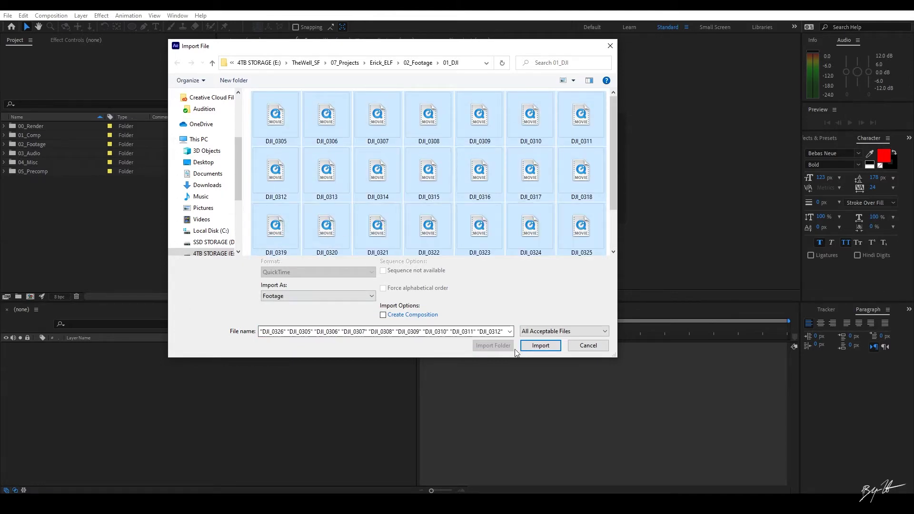
pyautogui.press('Return')
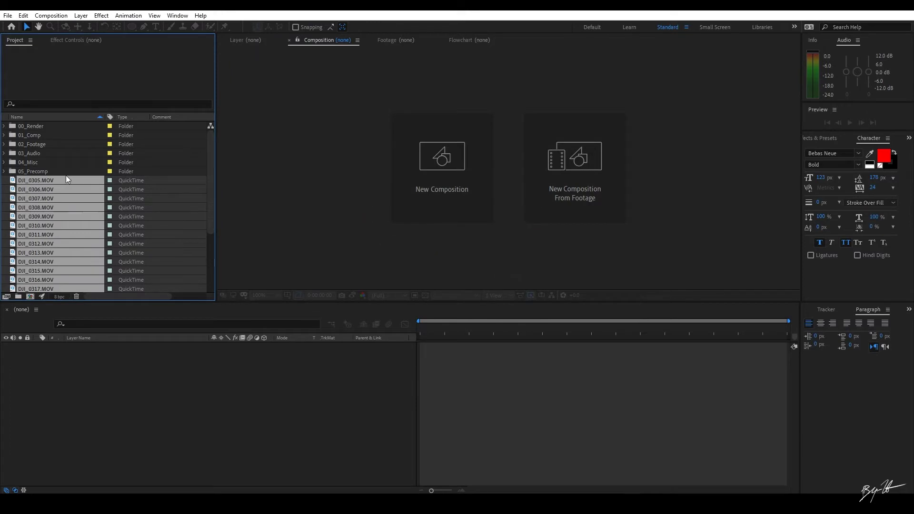
# Gather the imported clips into a DJI folder and move it inside 02_Footage.
pyautogui.moveTo(66, 180); pyautogui.dragTo(19, 299)
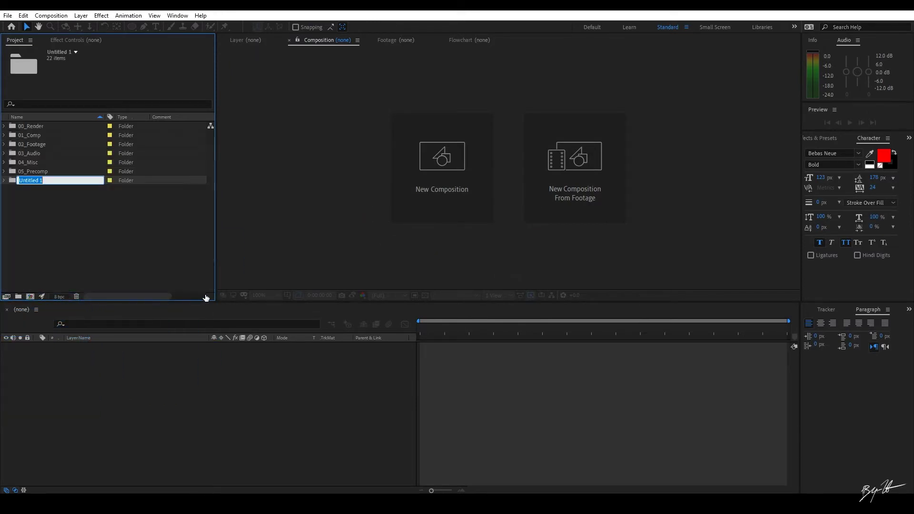
pyautogui.write('DJI')
pyautogui.press('Return')
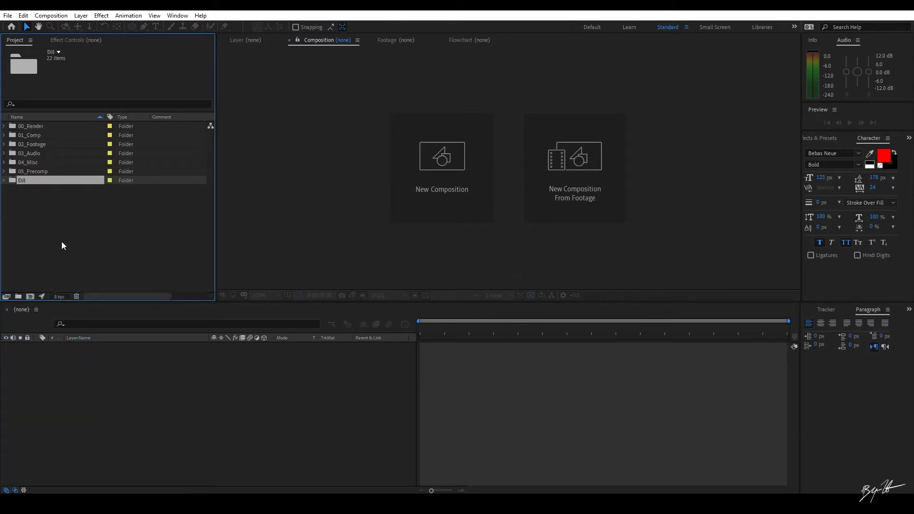
pyautogui.click(62, 243)
pyautogui.moveTo(23, 180); pyautogui.dragTo(46, 144)
pyautogui.click(4, 144)
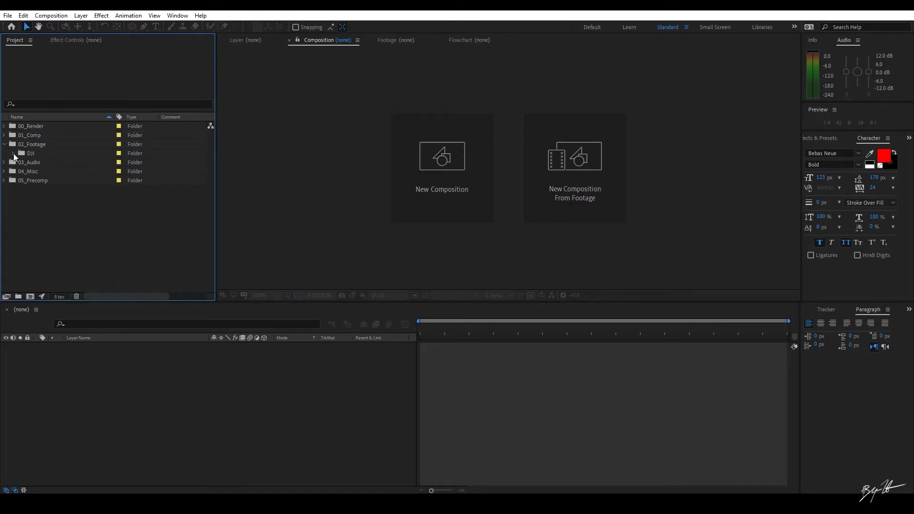
pyautogui.click(12, 153)
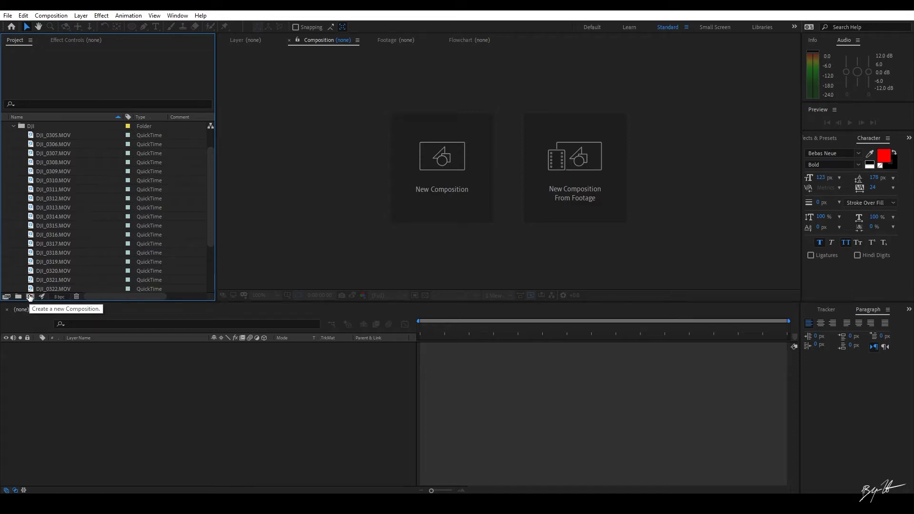
# Open clip DJI_0313 in the Footage viewer.
pyautogui.click(51, 16)
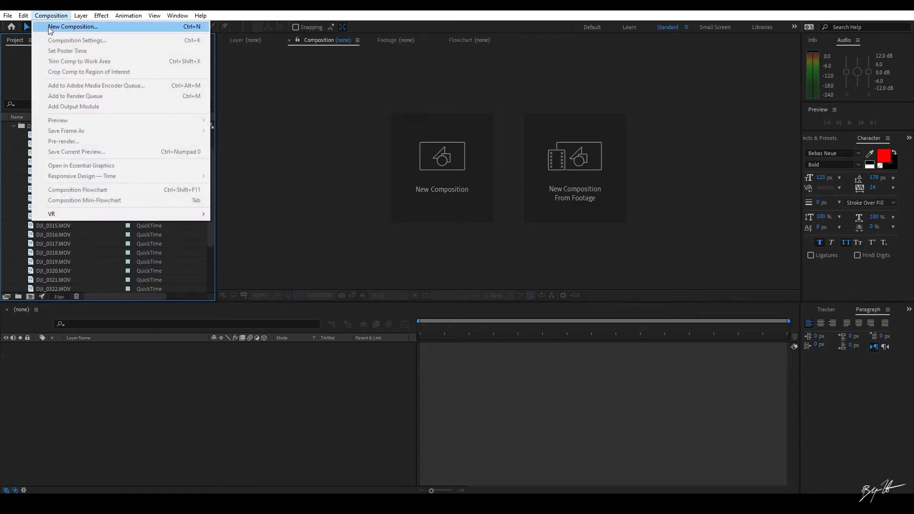
pyautogui.click(86, 250)
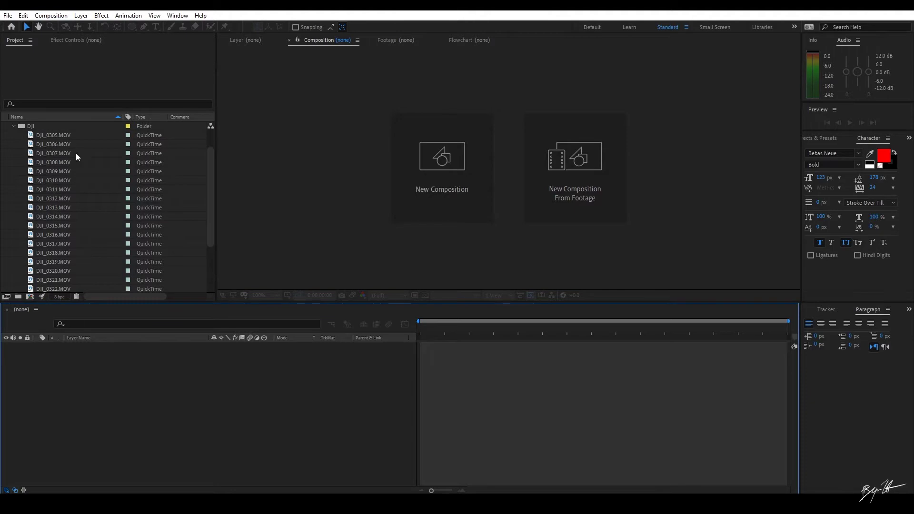
pyautogui.doubleClick(64, 207)
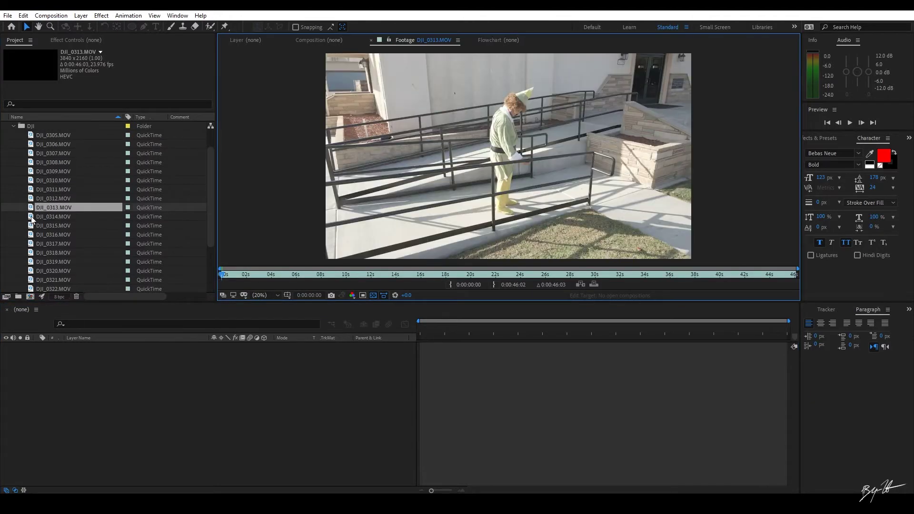
# Preview DJI_0312, DJI_0311, then DJI_0310, the church entrance shot.
pyautogui.doubleClick(31, 199)
pyautogui.click(31, 190)
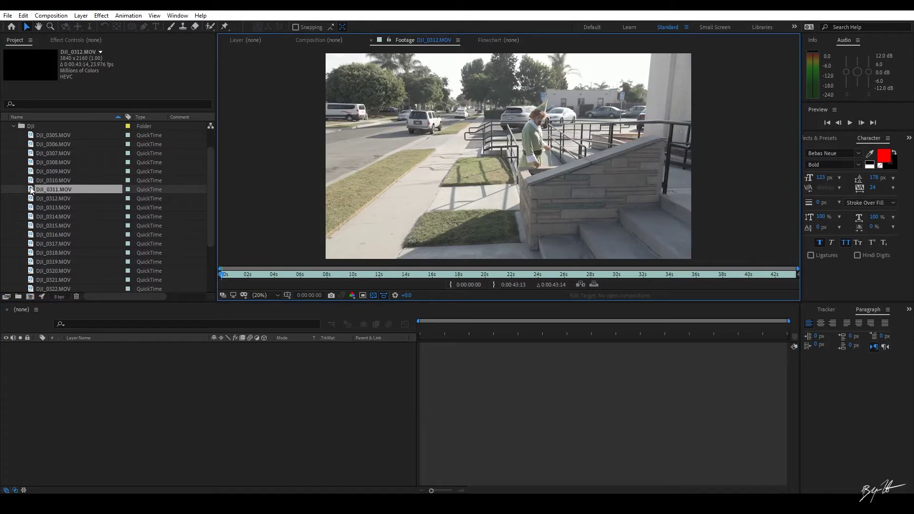
pyautogui.doubleClick(31, 189)
pyautogui.click(32, 181)
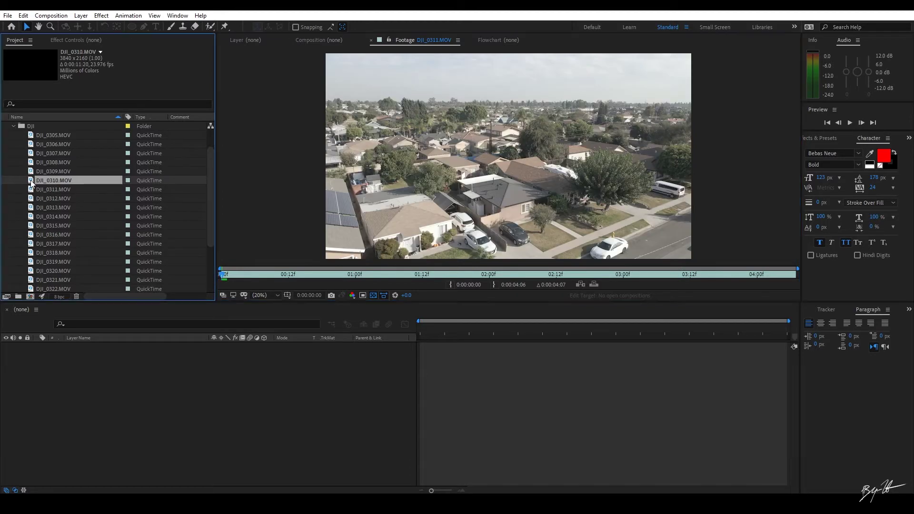
pyautogui.doubleClick(32, 180)
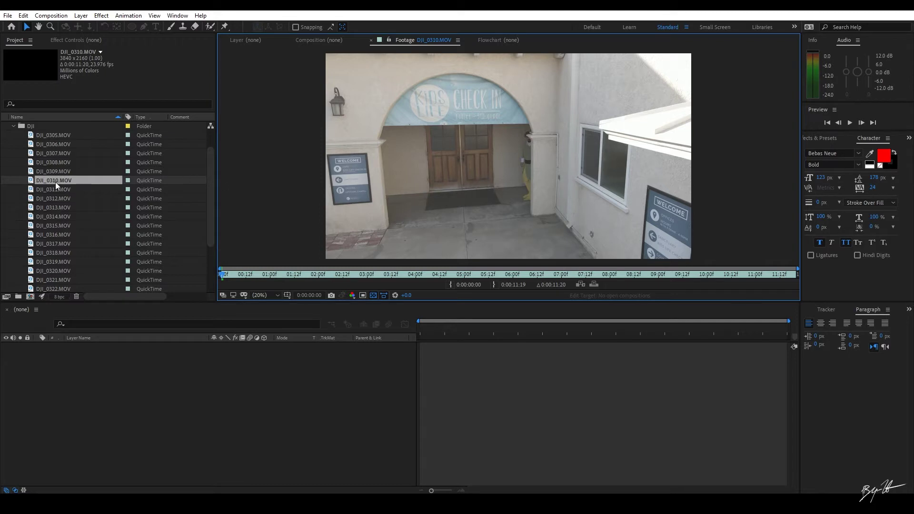
# Create a composition from DJI_0310.MOV and file it in the 01_Comp folder.
pyautogui.moveTo(32, 180); pyautogui.dragTo(30, 299)
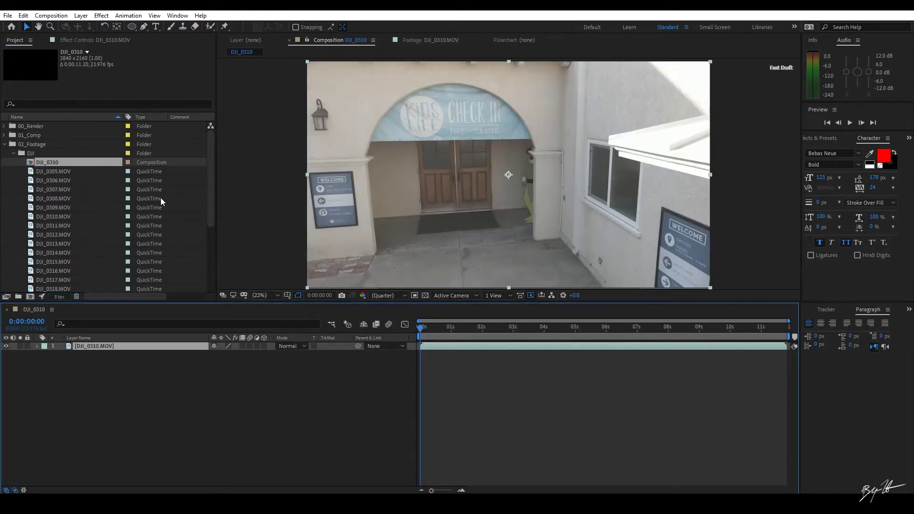
pyautogui.moveTo(50, 164); pyautogui.dragTo(68, 124)
pyautogui.click(5, 145)
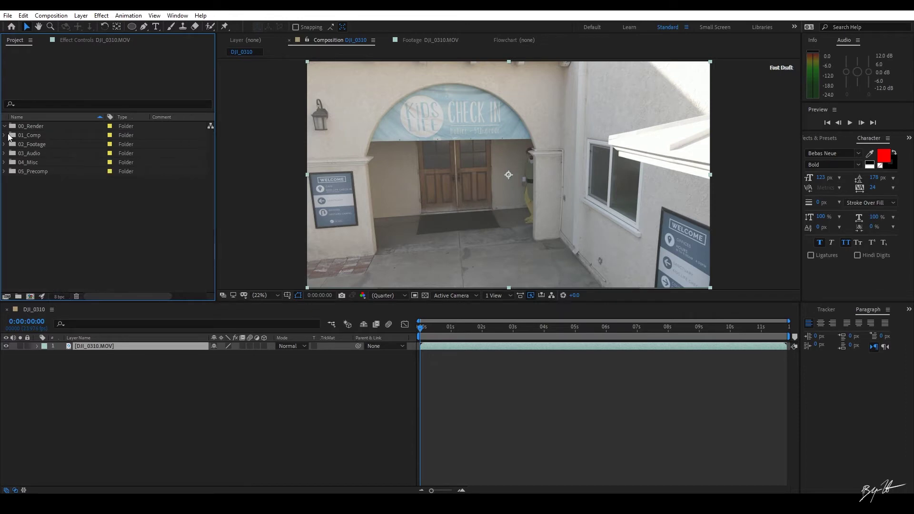
pyautogui.click(5, 135)
pyautogui.click(61, 143)
# Set the composition's frame size to 1920×1080 in Composition Settings.
pyautogui.rightClick(39, 144)
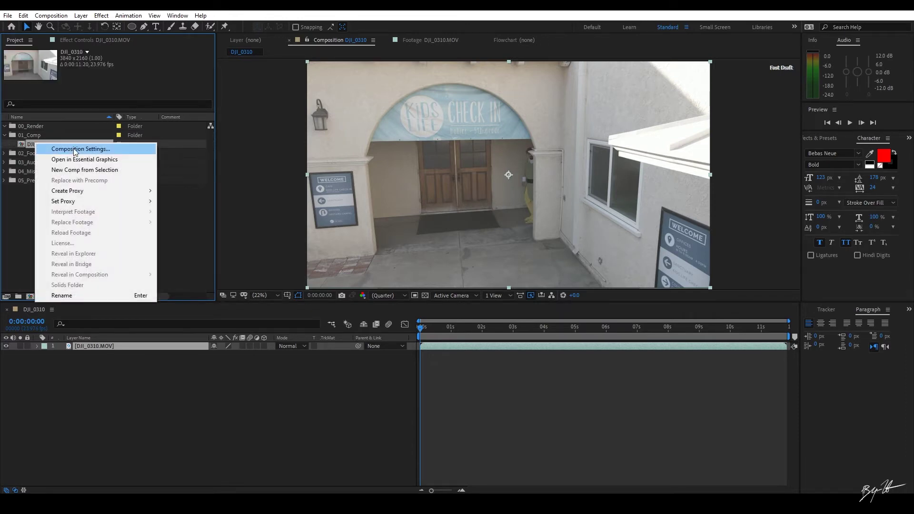
pyautogui.click(76, 152)
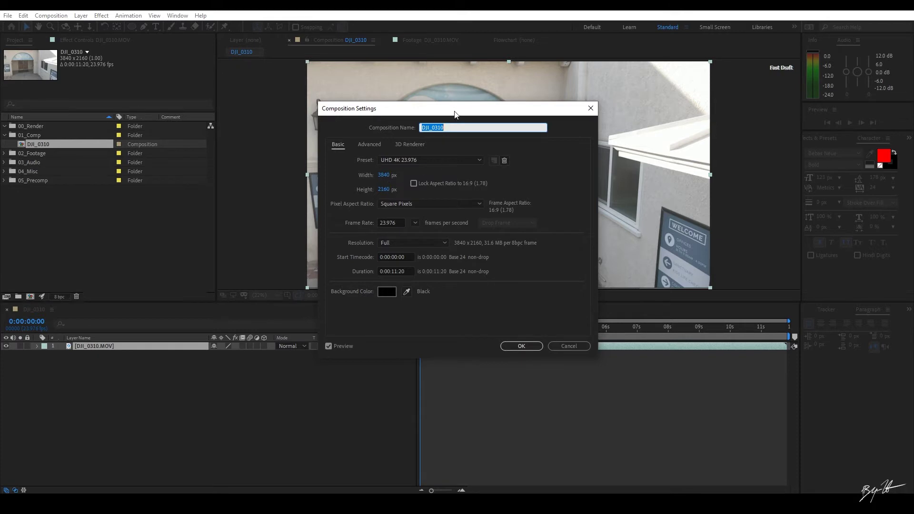
pyautogui.moveTo(455, 110); pyautogui.dragTo(467, 74)
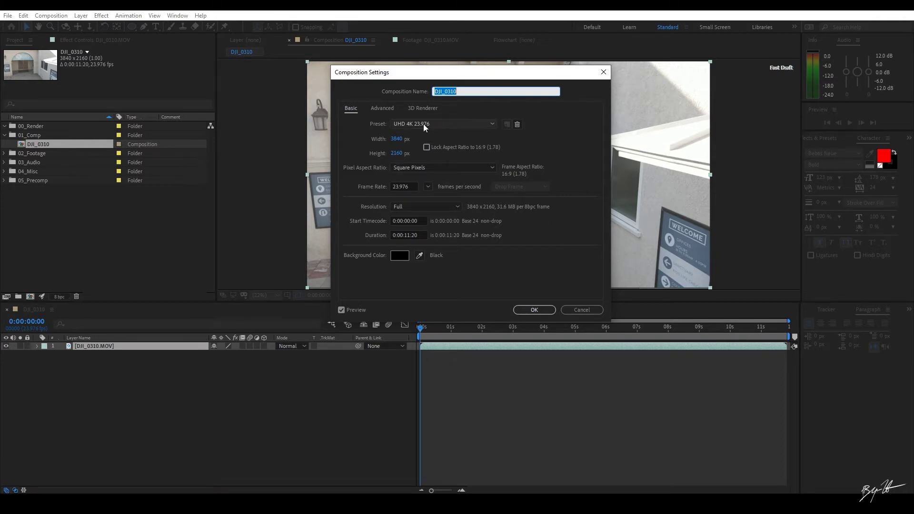
pyautogui.moveTo(439, 74); pyautogui.dragTo(455, 74)
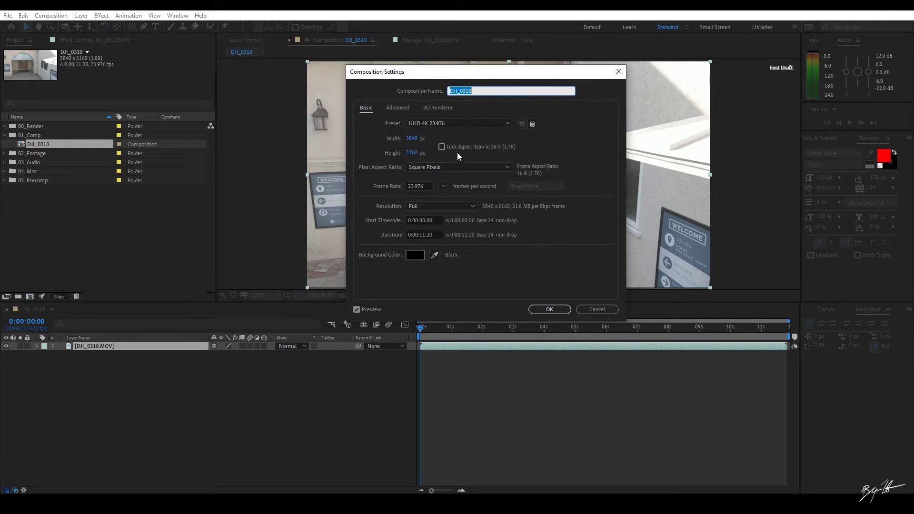
pyautogui.click(414, 139)
pyautogui.write('1920')
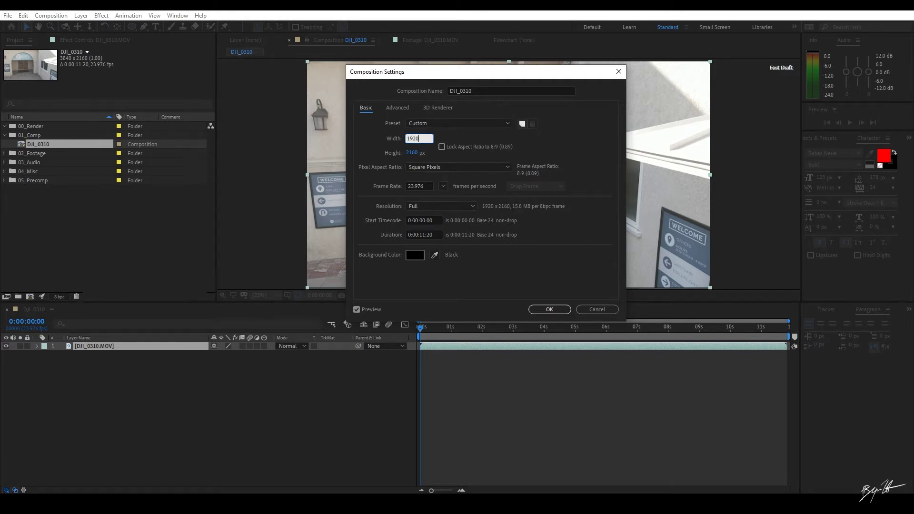
pyautogui.press('Tab')
pyautogui.write('1080')
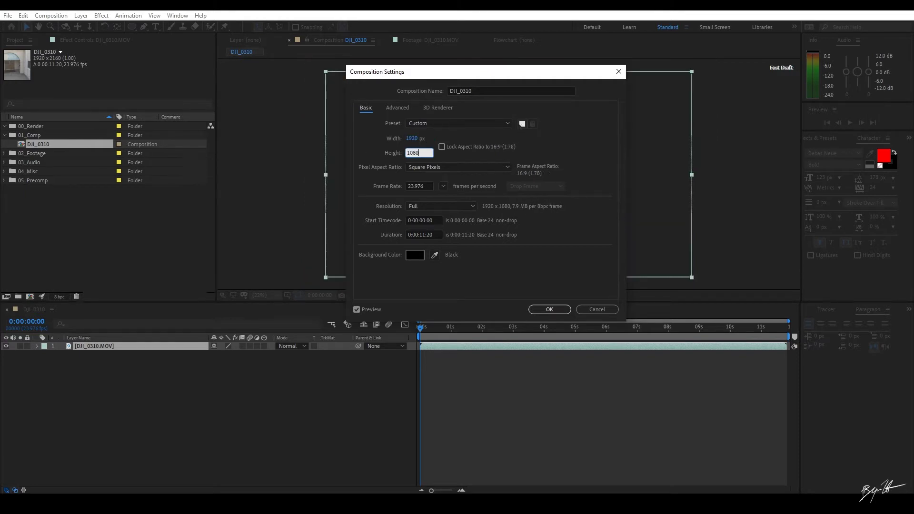
pyautogui.press('Tab')
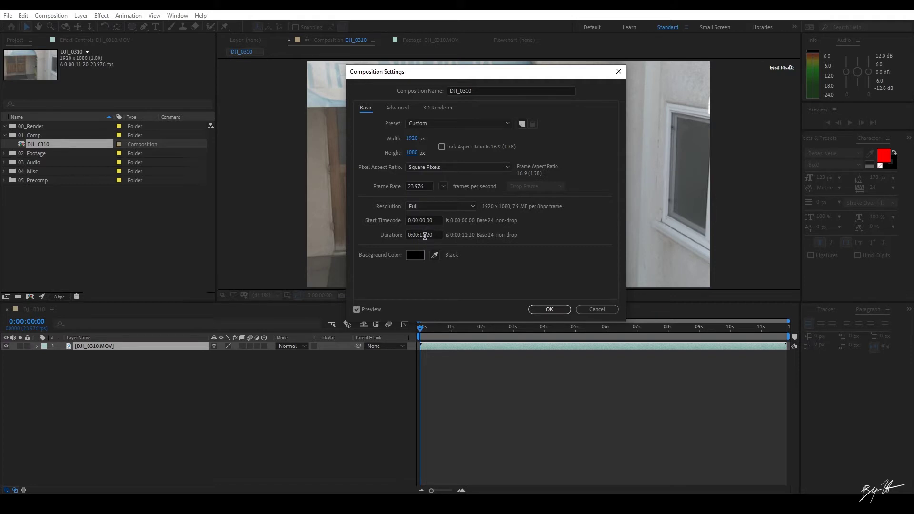
# Give the composition a 0:00:05:00 duration and rename it Elf_SecurityCam.
pyautogui.click(425, 234)
pyautogui.press('BackSpace')
pyautogui.press('BackSpace')
pyautogui.write('05')
pyautogui.press('BackSpace')
pyautogui.press('BackSpace')
pyautogui.write('00')
pyautogui.click(429, 297)
pyautogui.moveTo(474, 74); pyautogui.dragTo(452, 73)
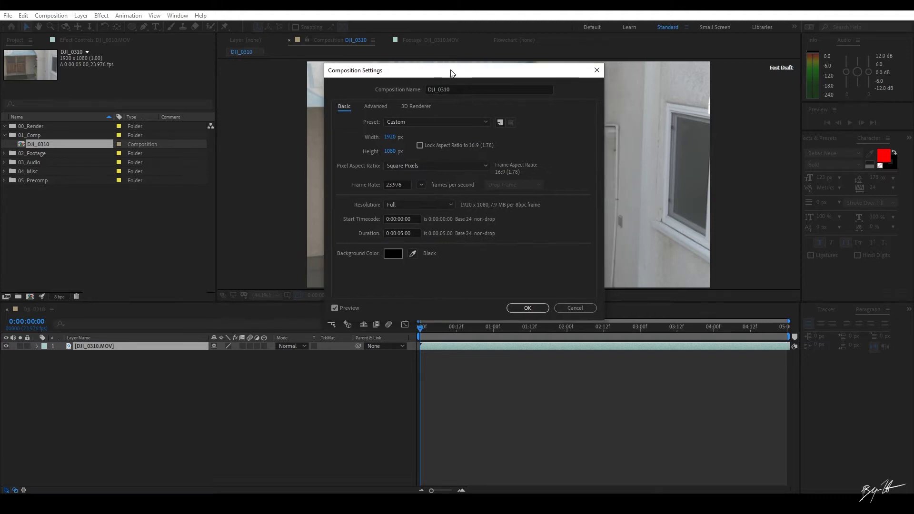
pyautogui.doubleClick(441, 89)
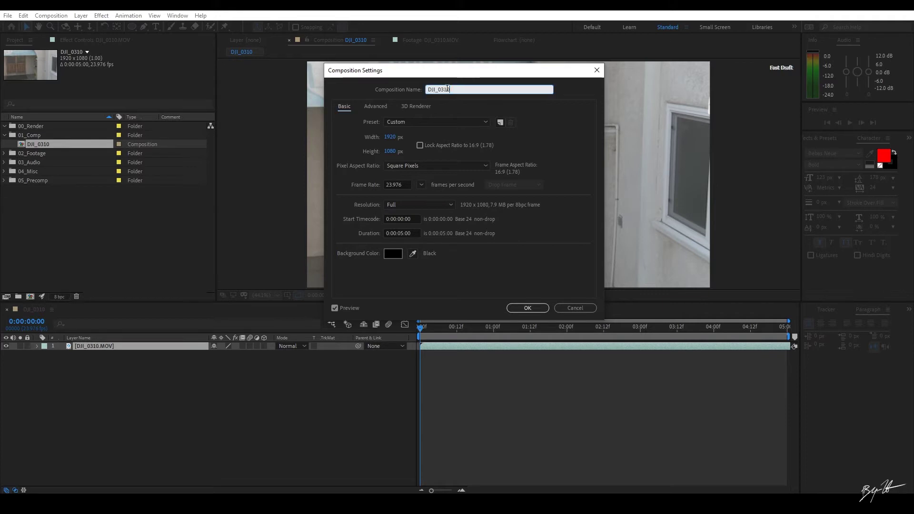
pyautogui.write('Elf_SecurityCam')
pyautogui.press('Return')
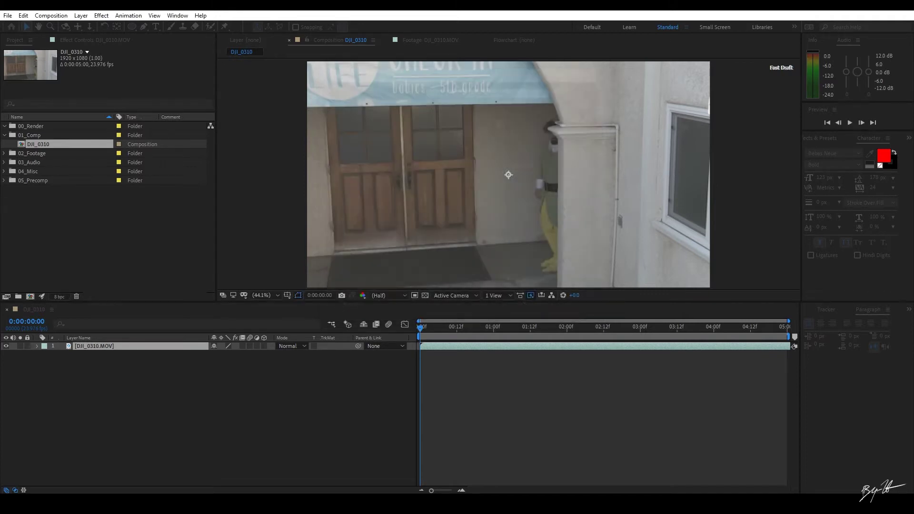
pyautogui.click(107, 348)
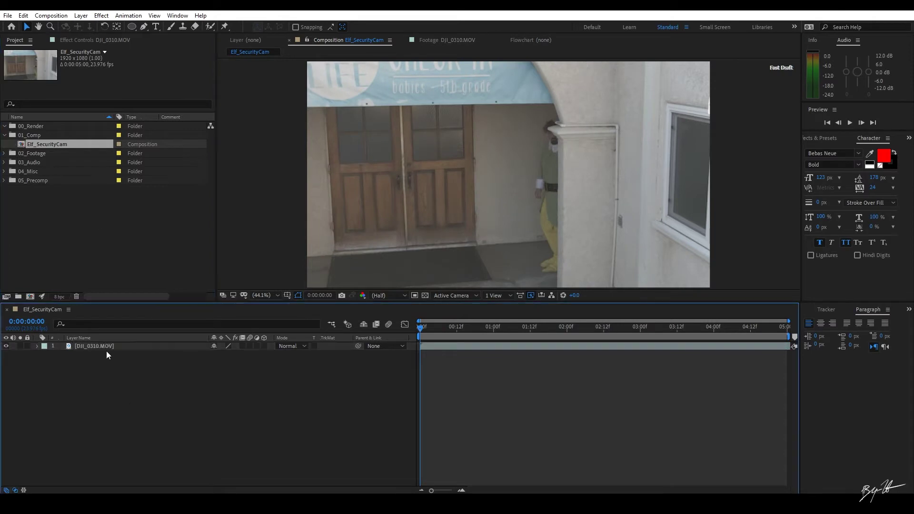
pyautogui.moveTo(420, 329); pyautogui.dragTo(634, 331)
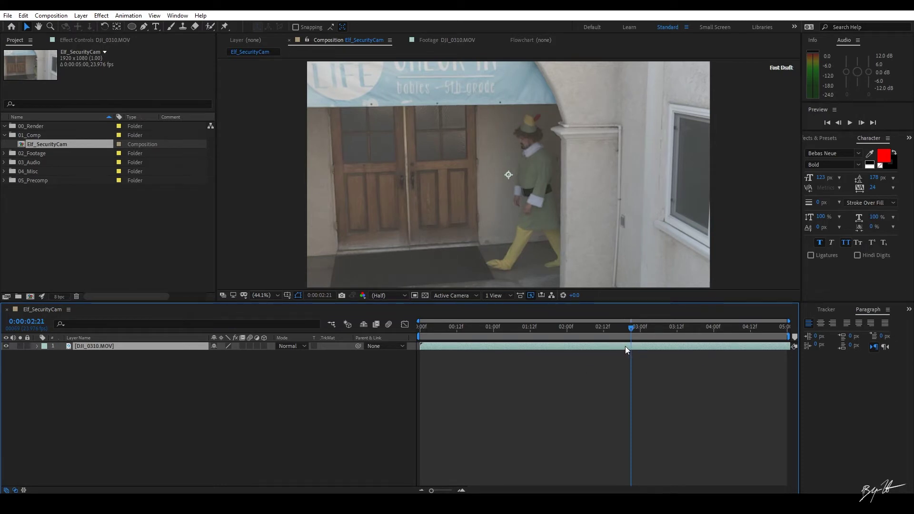
pyautogui.hotkey('alt', '[')
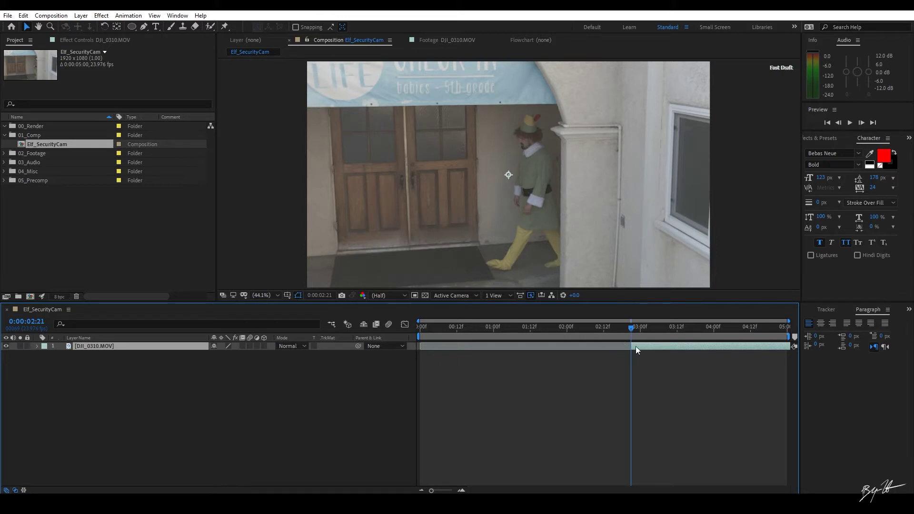
pyautogui.moveTo(636, 347); pyautogui.dragTo(442, 347)
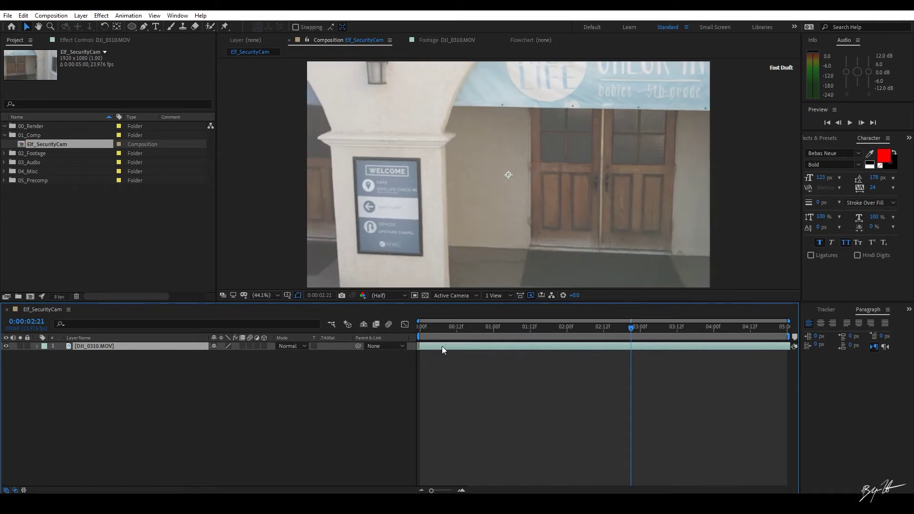
pyautogui.hotkey('ctrl', 'z')
pyautogui.press('Home')
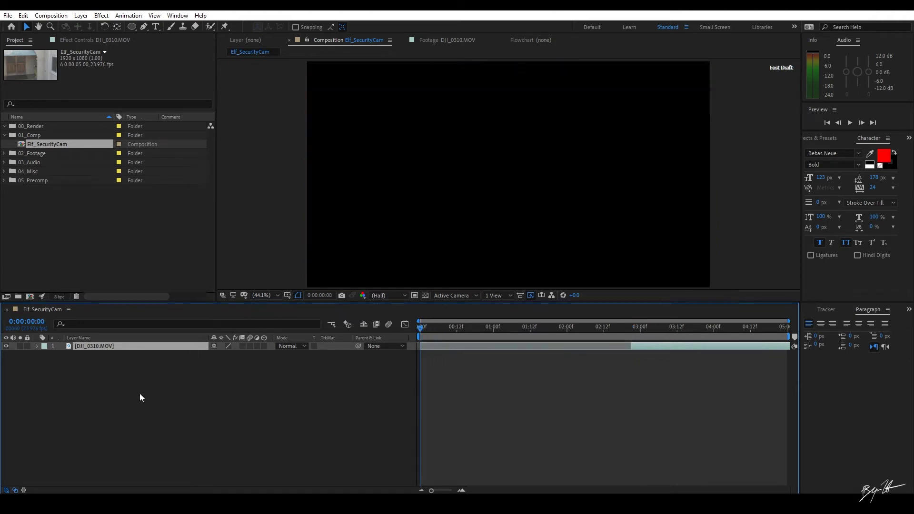
pyautogui.hotkey('ctrl', 'z')
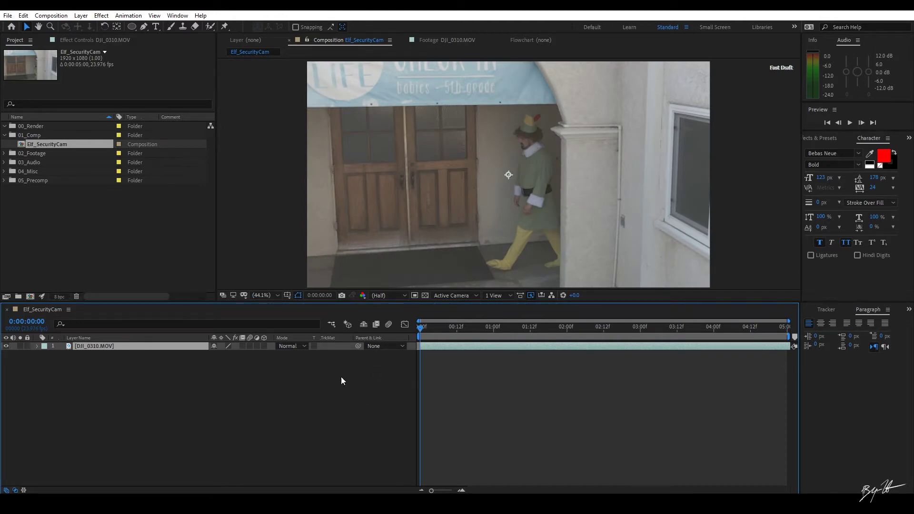
pyautogui.press('space')
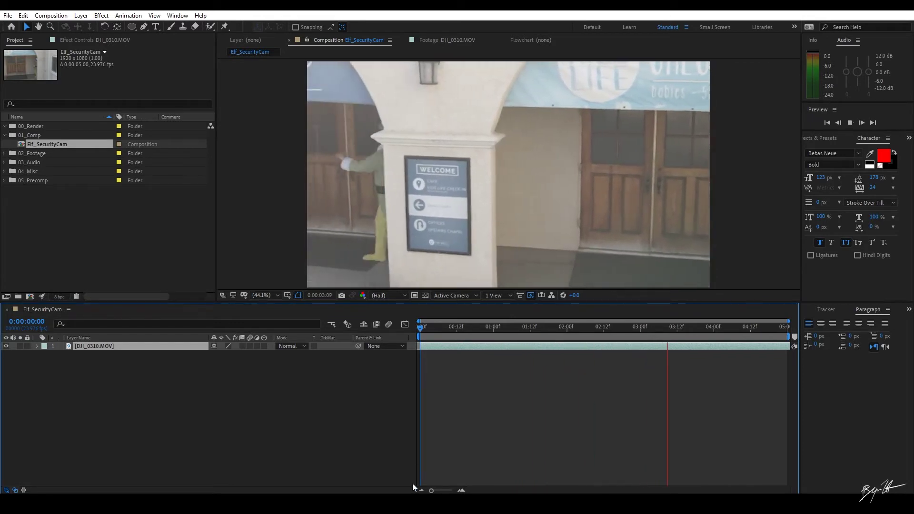
pyautogui.press('space')
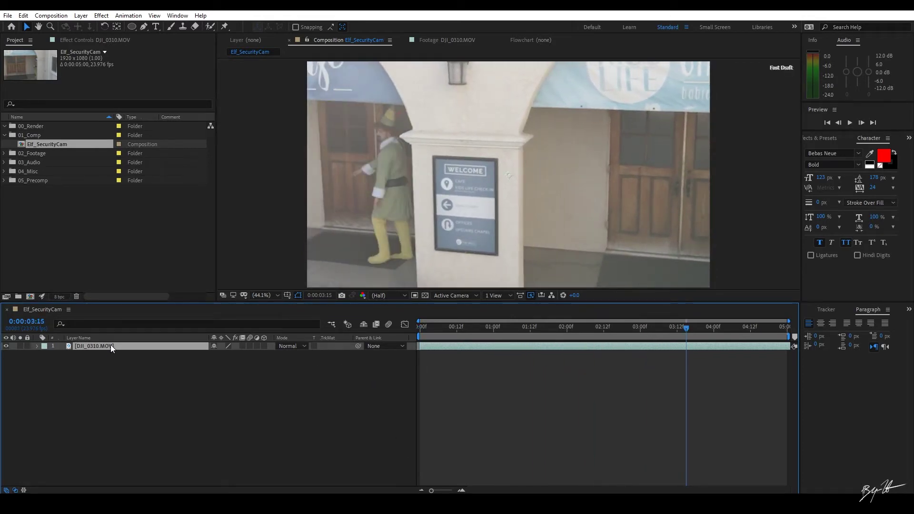
# Duplicate the footage layer, then hide the copy and mark it shy.
pyautogui.hotkey('ctrl', 'd')
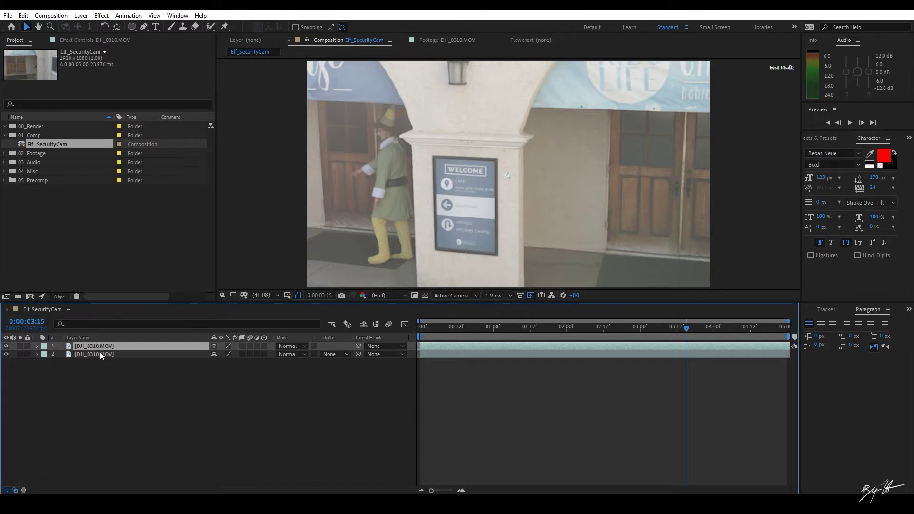
pyautogui.click(6, 354)
pyautogui.click(213, 354)
pyautogui.click(336, 437)
pyautogui.click(116, 346)
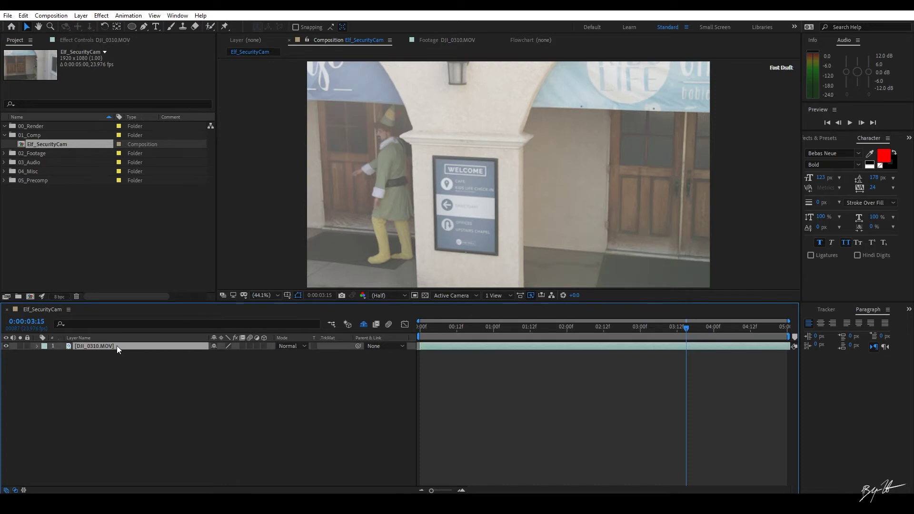
# Pre-compose the original footage layer into a new comp named Footage.
pyautogui.hotkey('ctrl', 'shift', 'c')
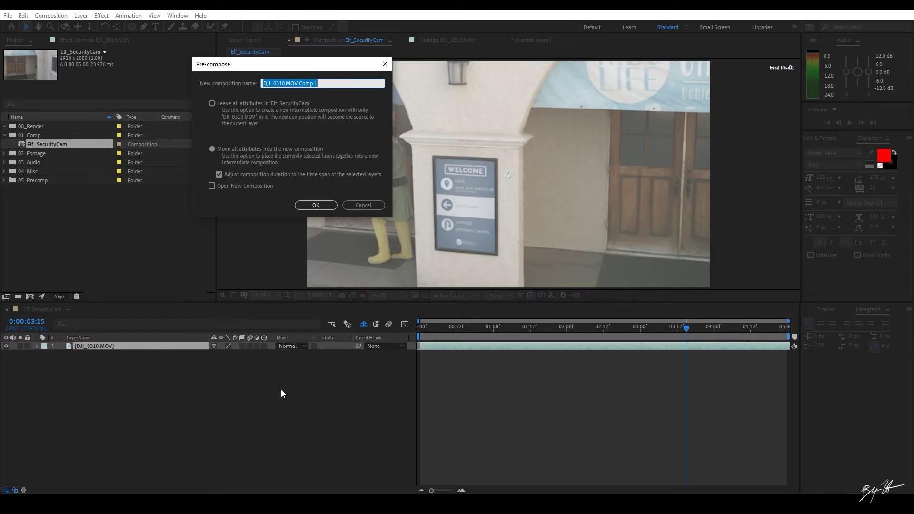
pyautogui.click(368, 204)
pyautogui.rightClick(163, 344)
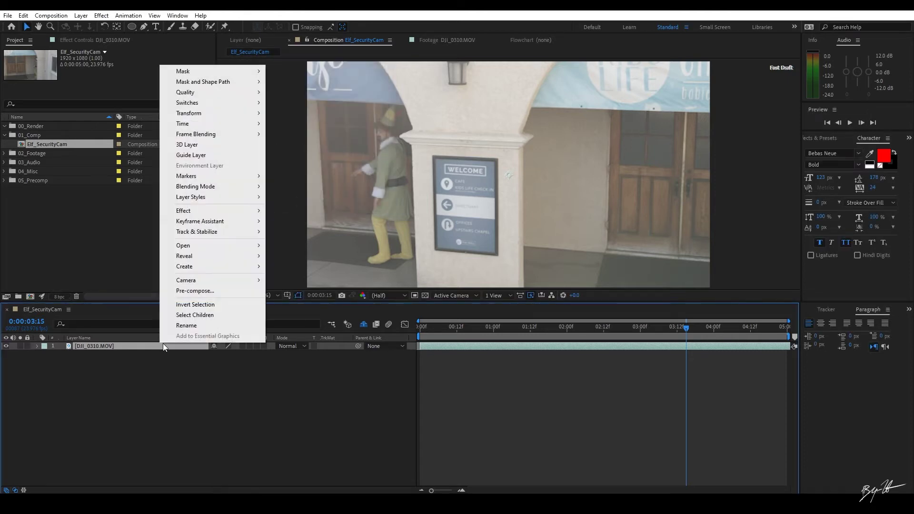
pyautogui.click(196, 291)
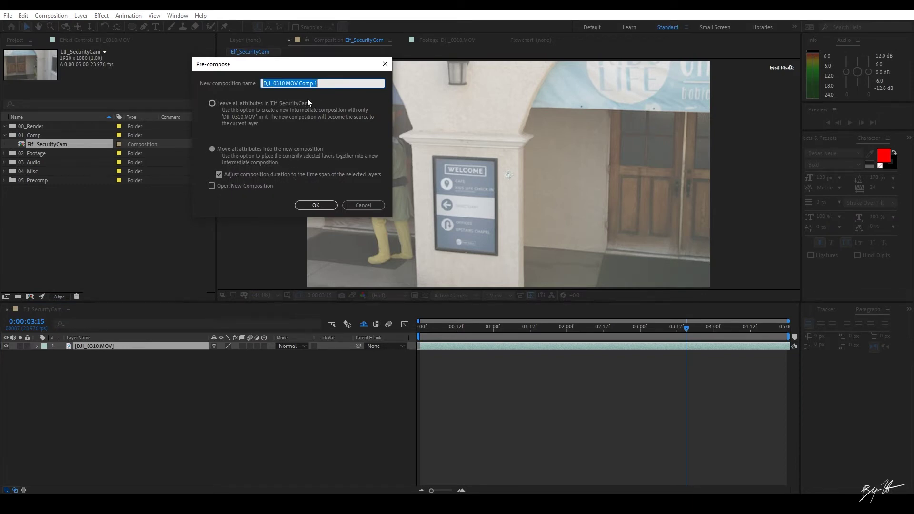
pyautogui.write('Footage')
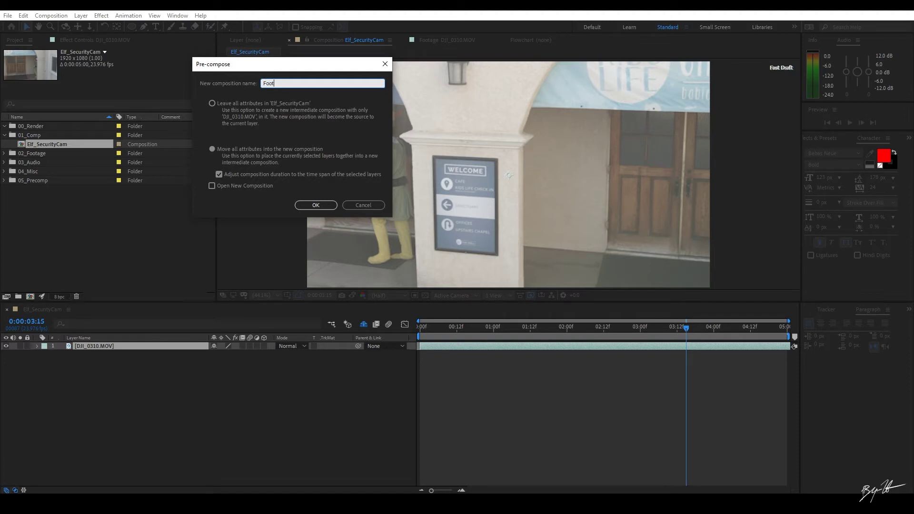
pyautogui.press('Return')
# Move the Footage comp into the 05_Precomp folder.
pyautogui.click(100, 348)
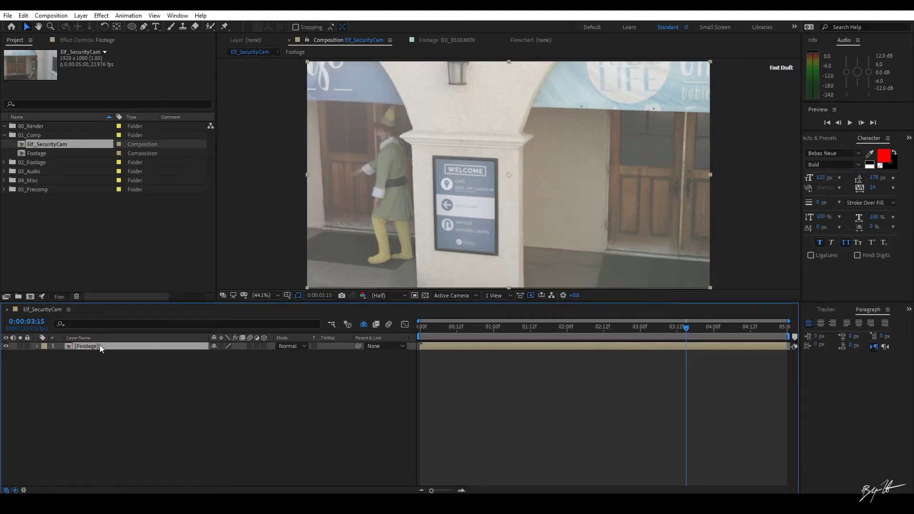
pyautogui.moveTo(38, 153); pyautogui.dragTo(62, 188)
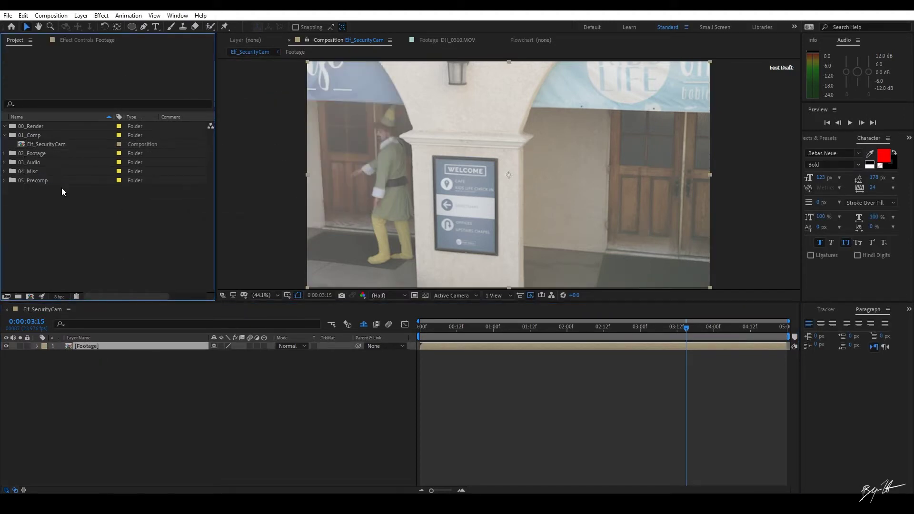
pyautogui.click(4, 136)
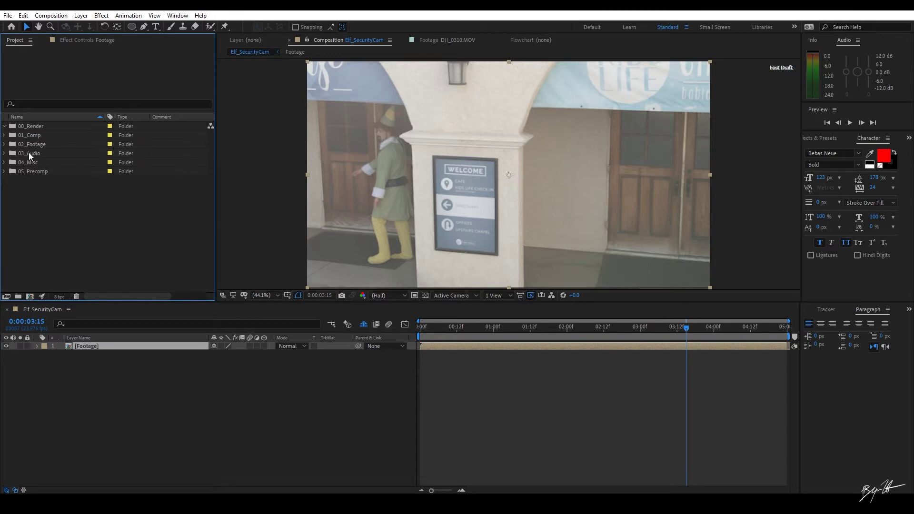
pyautogui.click(467, 346)
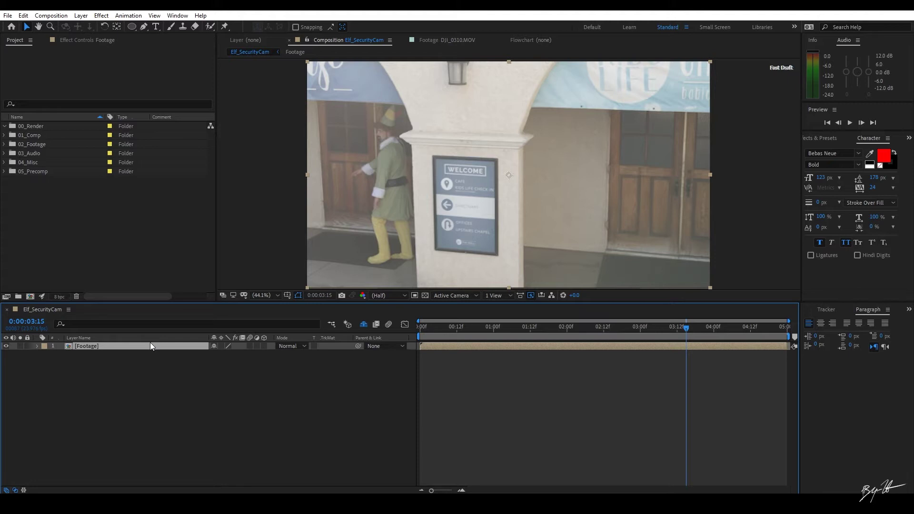
# Apply a Tint effect to the Footage layer using the quick effect search for 'tint'.
pyautogui.click(157, 402)
pyautogui.click(156, 345)
pyautogui.hotkey('ctrl', 'space')
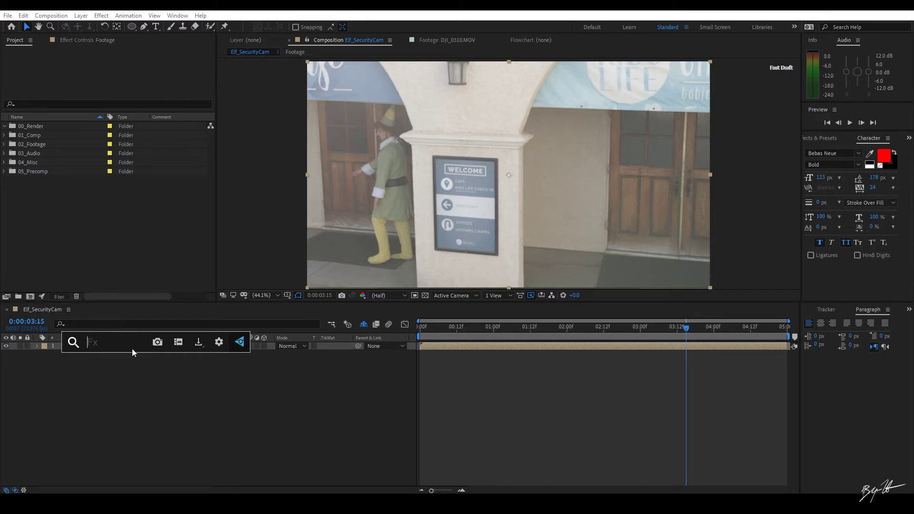
pyautogui.write('ke')
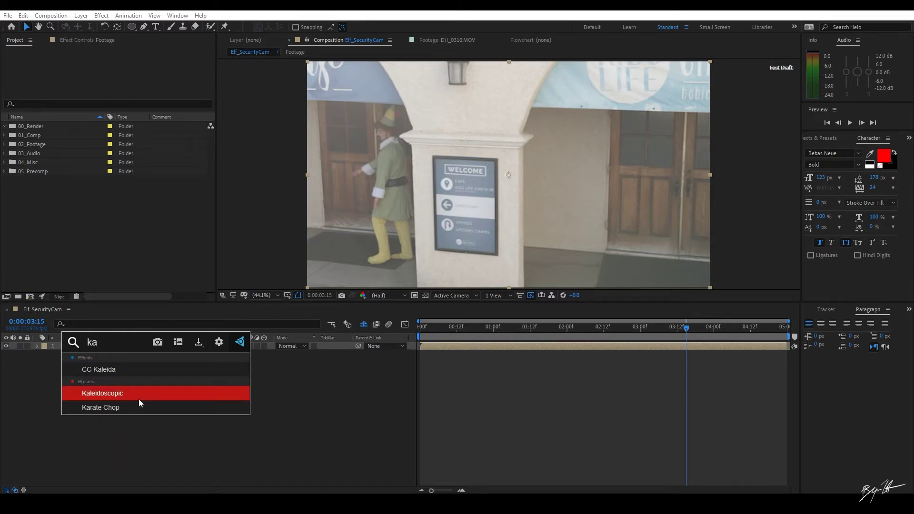
pyautogui.press('BackSpace')
pyautogui.press('BackSpace')
pyautogui.write('key')
pyautogui.press('BackSpace')
pyautogui.press('BackSpace')
pyautogui.press('BackSpace')
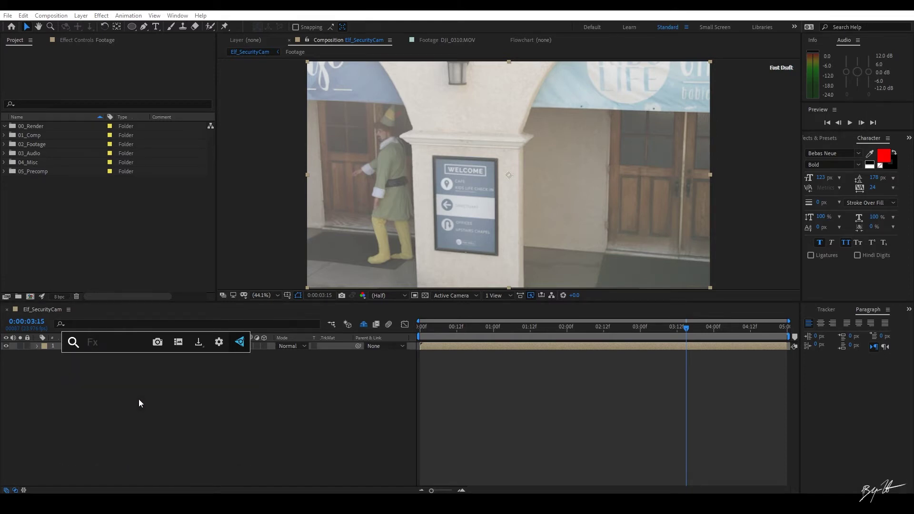
pyautogui.write('tint')
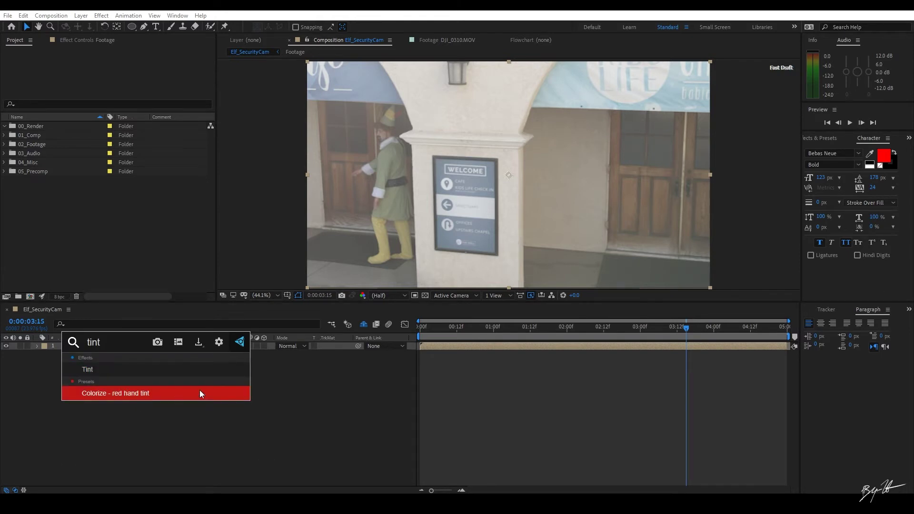
pyautogui.click(95, 372)
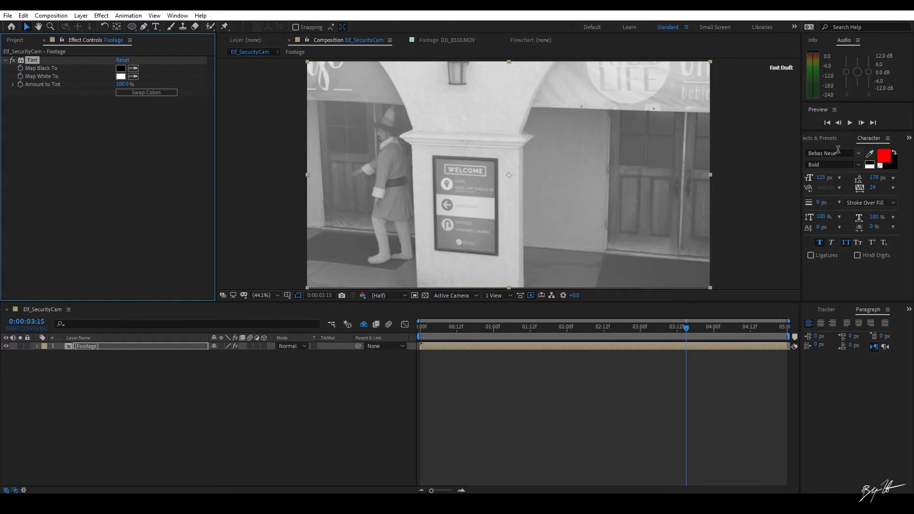
pyautogui.click(825, 142)
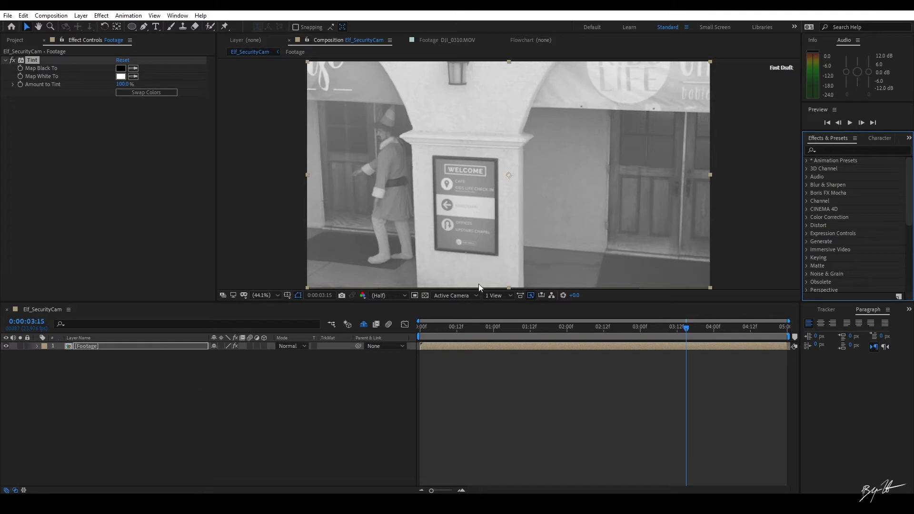
pyautogui.press('Home')
# Add Curves to the Footage layer and bend its RGB curve into a contrast S-shape.
pyautogui.click(147, 380)
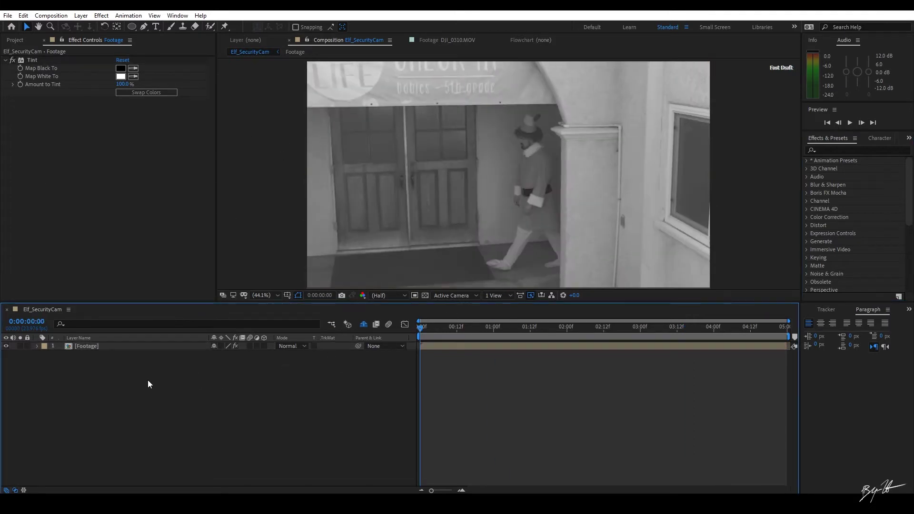
pyautogui.hotkey('ctrl', 'a')
pyautogui.hotkey('ctrl', 'space')
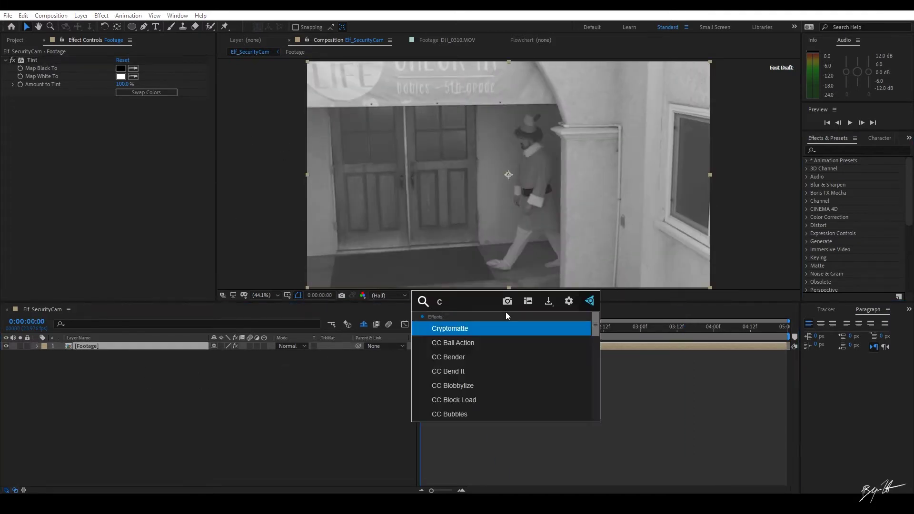
pyautogui.write('urve')
pyautogui.press('Return')
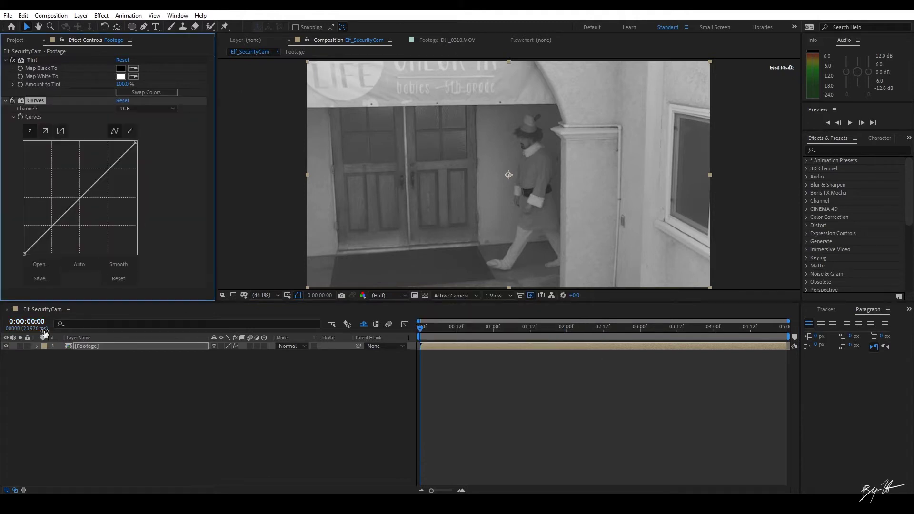
pyautogui.moveTo(24, 254); pyautogui.dragTo(37, 259)
pyautogui.moveTo(135, 141); pyautogui.dragTo(136, 159)
pyautogui.moveTo(62, 231); pyautogui.dragTo(66, 231)
pyautogui.moveTo(106, 179); pyautogui.dragTo(102, 175)
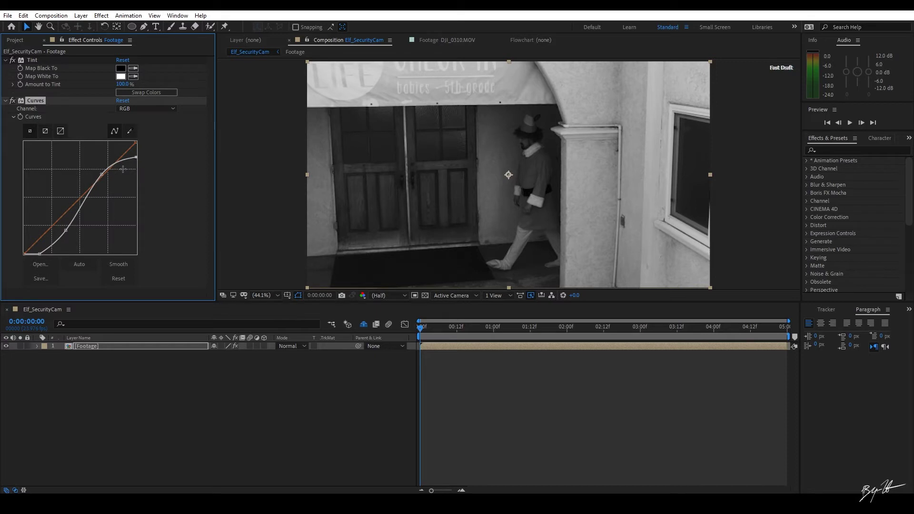
# Collapse the Tint and Curves settings and play back the graded footage.
pyautogui.click(10, 104)
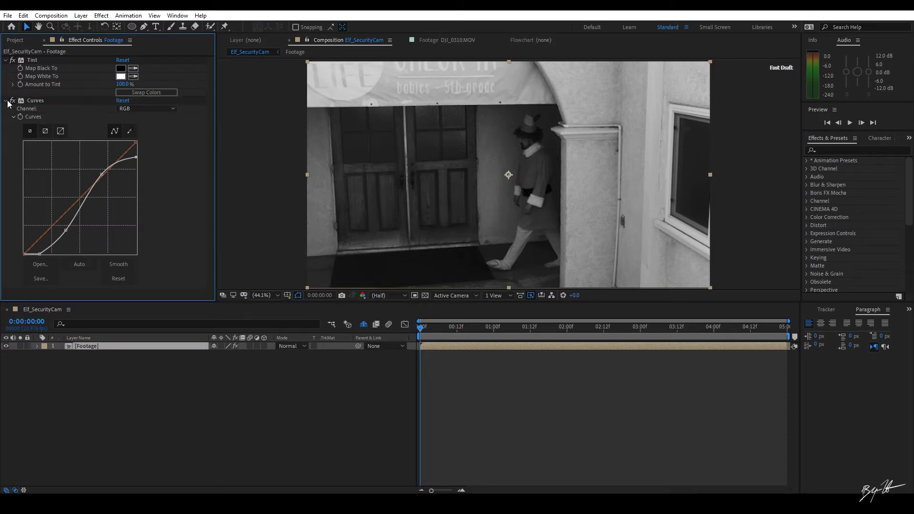
pyautogui.click(5, 61)
pyautogui.click(5, 69)
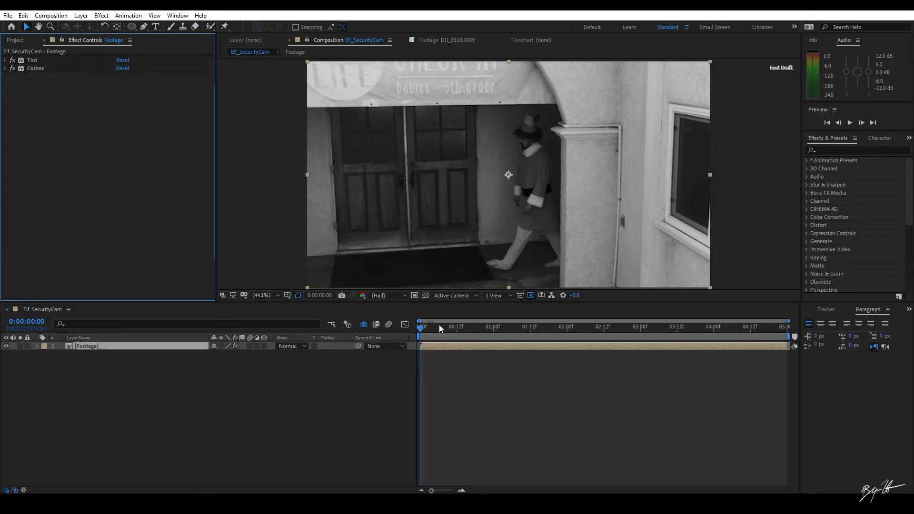
pyautogui.click(568, 356)
pyautogui.press('space')
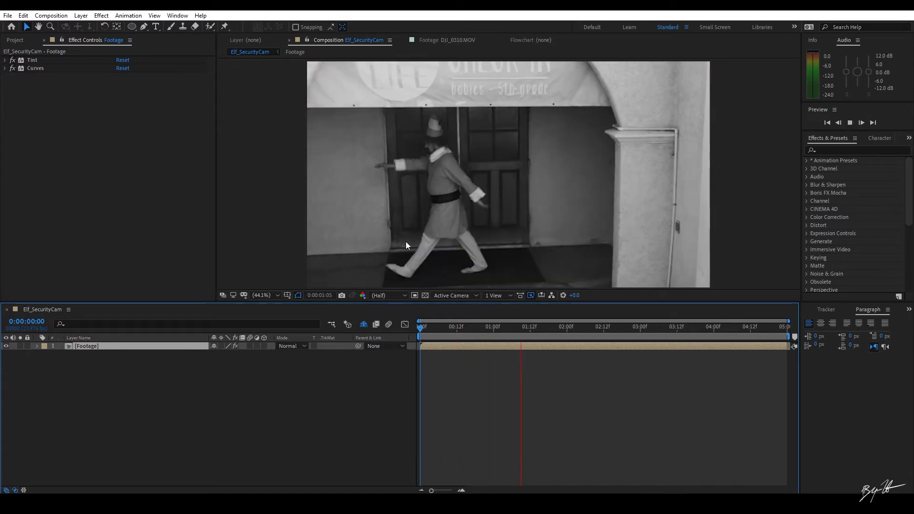
# Stop the preview and duplicate the graded Footage layer.
pyautogui.press('space')
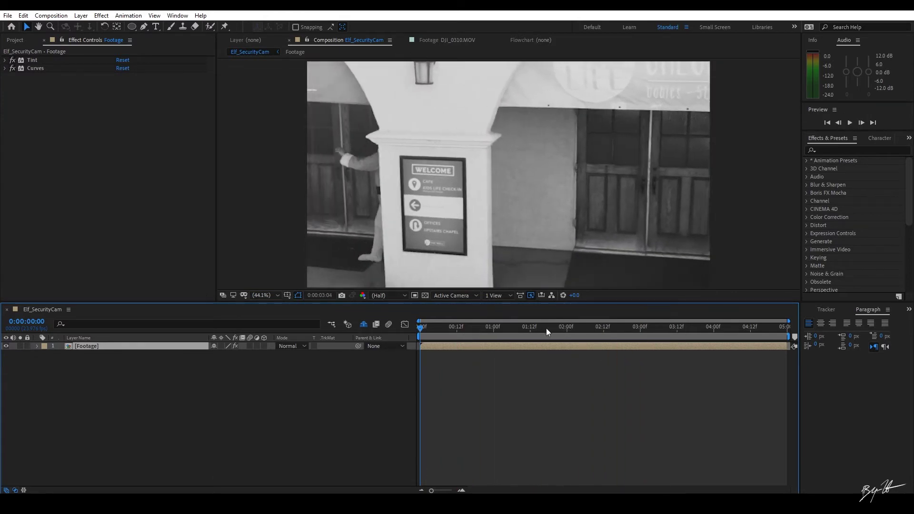
pyautogui.click(95, 347)
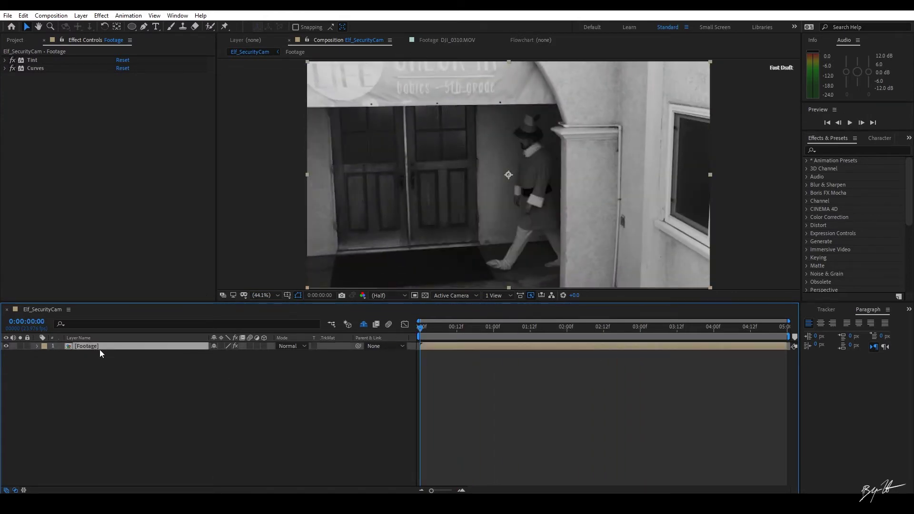
pyautogui.hotkey('ctrl', 'd')
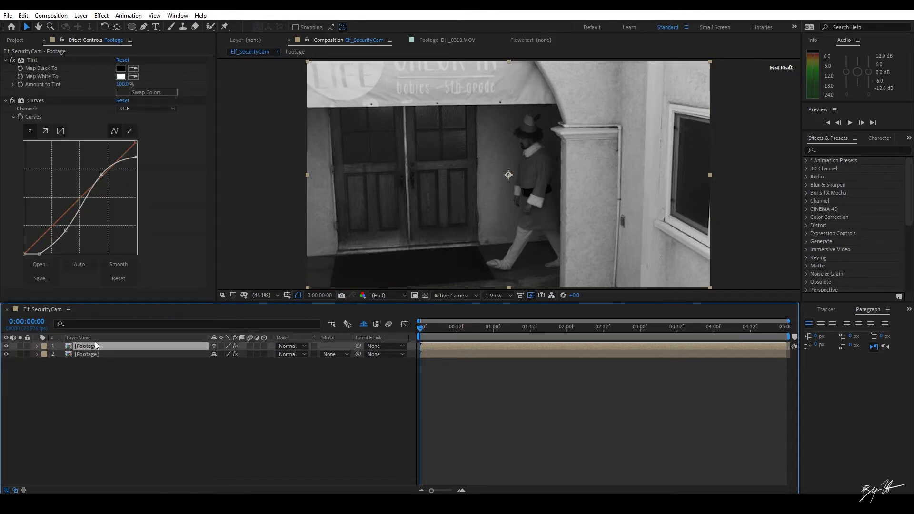
# Name the top copy Footage_Dark and the second copy Footage_White.
pyautogui.press('Return')
pyautogui.write('Footage_Dark')
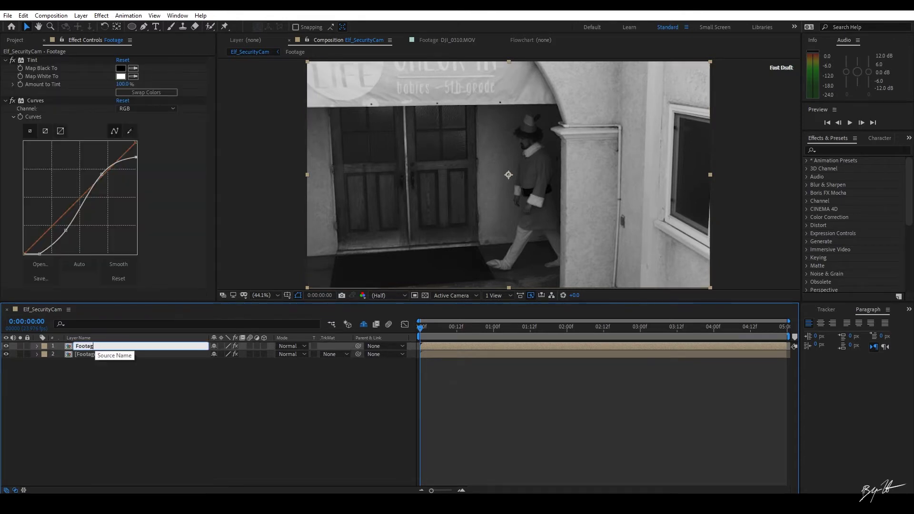
pyautogui.press('Return')
pyautogui.click(87, 353)
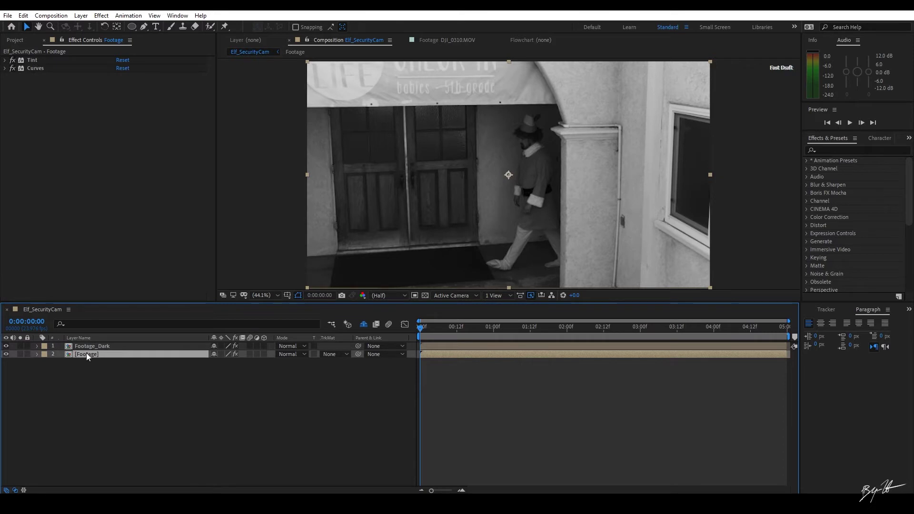
pyautogui.press('Return')
pyautogui.write('Footage_White')
pyautogui.press('Return')
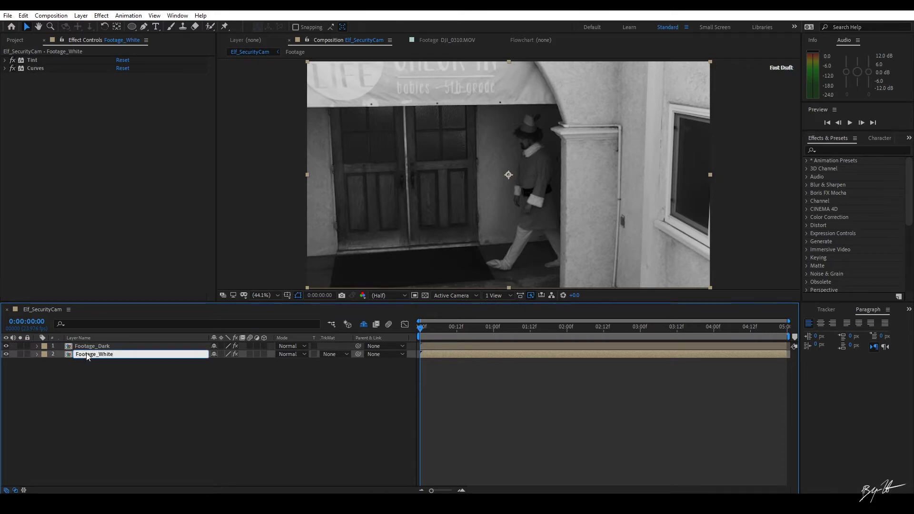
pyautogui.click(96, 346)
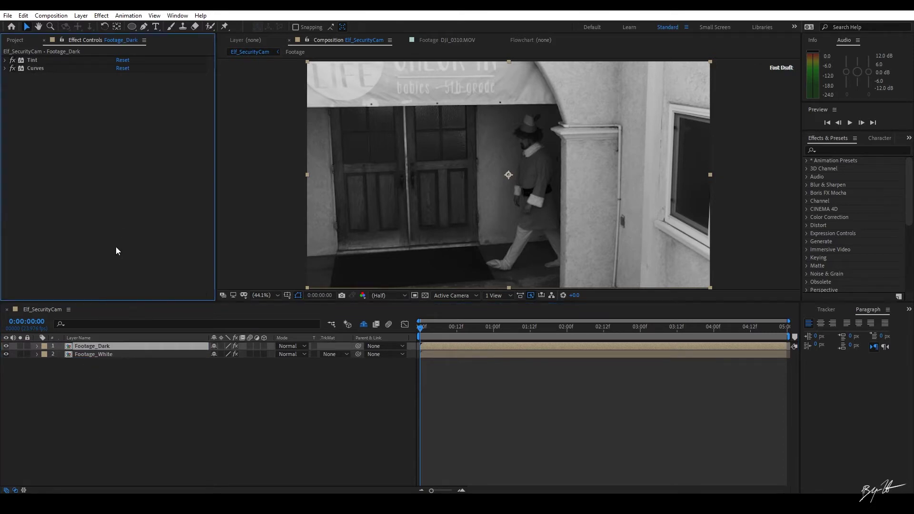
# Apply Curves 2 to Footage_Dark and pull its shadows, highlights and midtones down to darken it.
pyautogui.hotkey('ctrl', 'space')
pyautogui.write('curves')
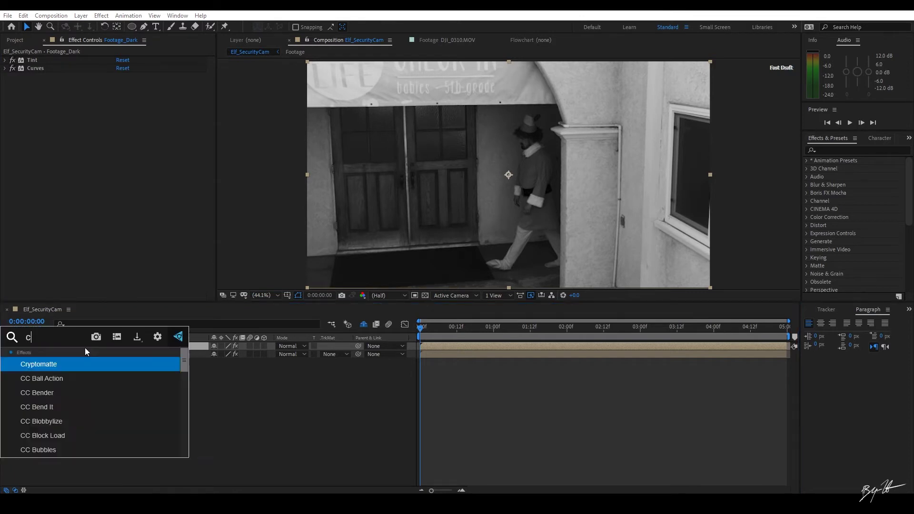
pyautogui.press('Return')
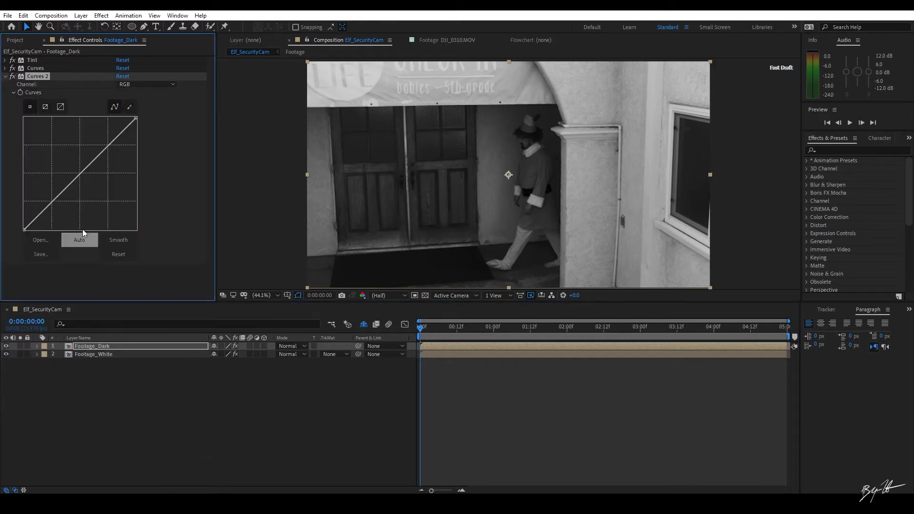
pyautogui.moveTo(24, 231); pyautogui.dragTo(39, 231)
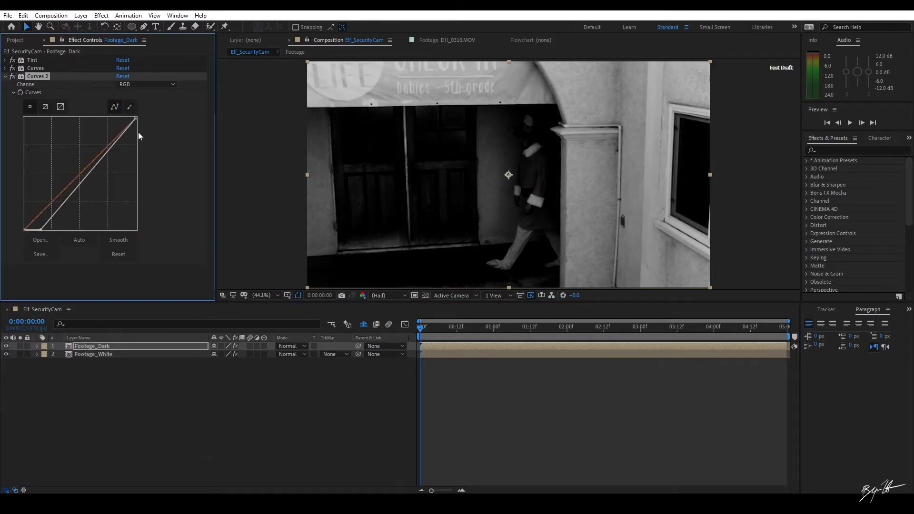
pyautogui.moveTo(136, 118); pyautogui.dragTo(141, 140)
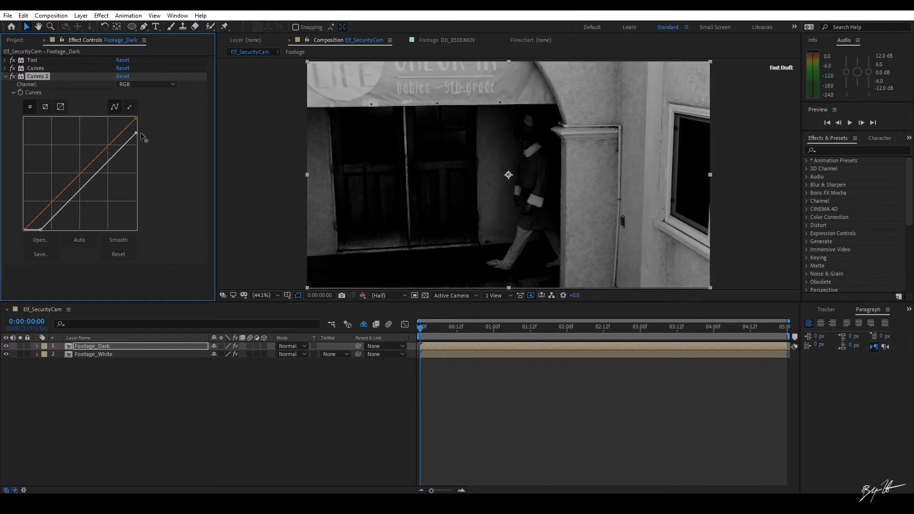
pyautogui.moveTo(92, 181)
pyautogui.mouseDown()
pyautogui.moveTo(95, 200)
pyautogui.moveTo(92, 191)
pyautogui.mouseUp()
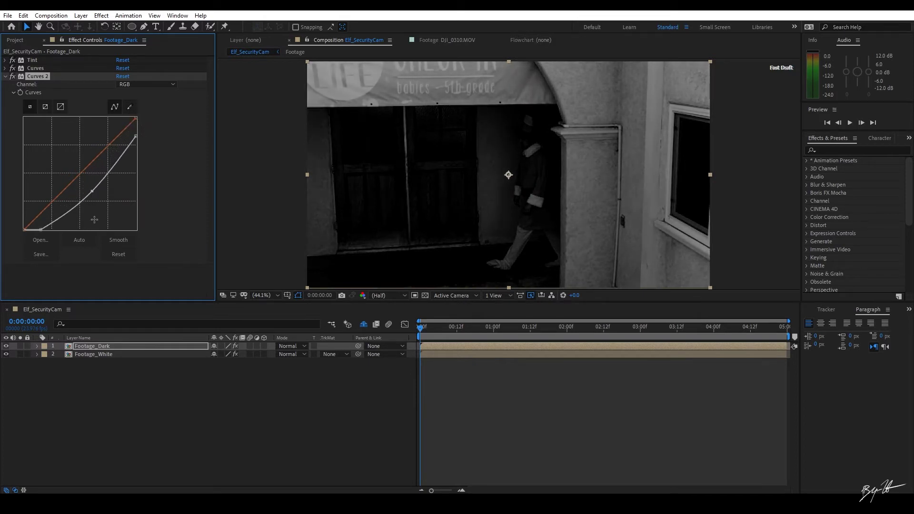
pyautogui.click(88, 344)
pyautogui.hotkey('ctrl', 'space')
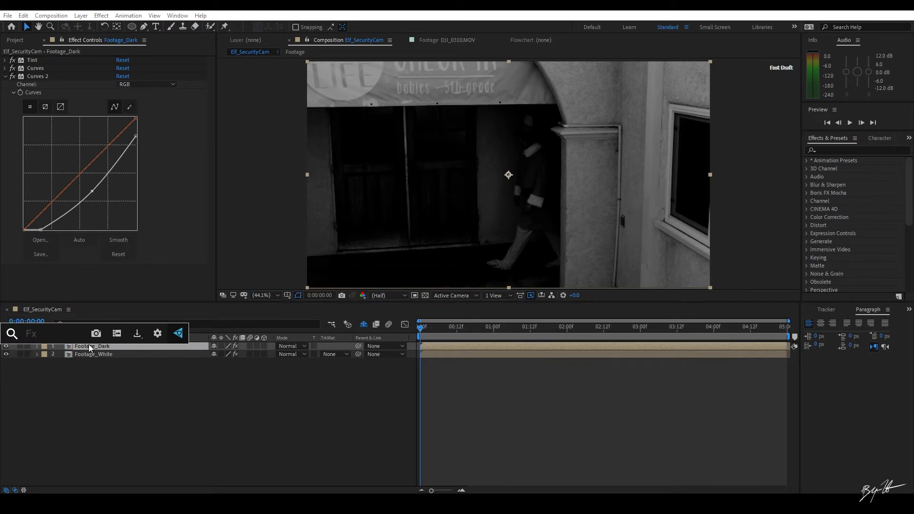
# Apply Venetian Blinds to Footage_Dark with 33% transition completion and 90° direction.
pyautogui.write('vene')
pyautogui.click(61, 358)
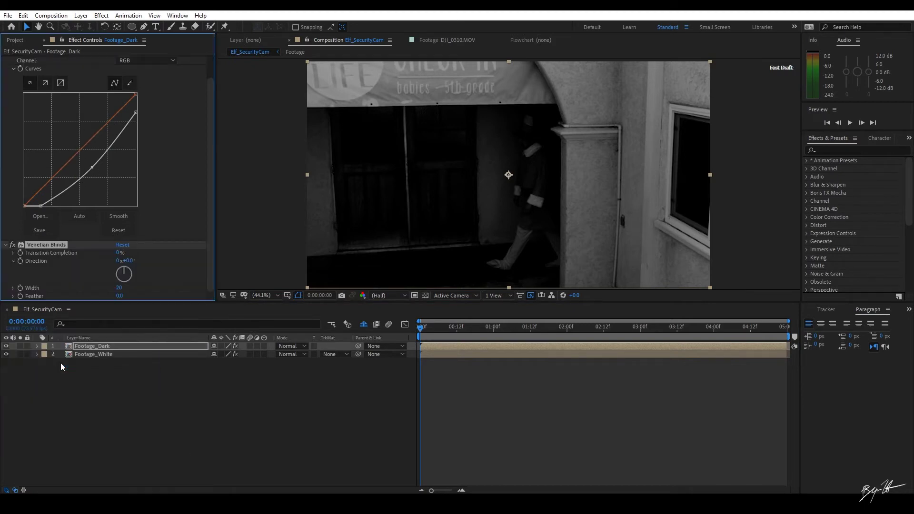
pyautogui.click(120, 253)
pyautogui.write('33')
pyautogui.press('Return')
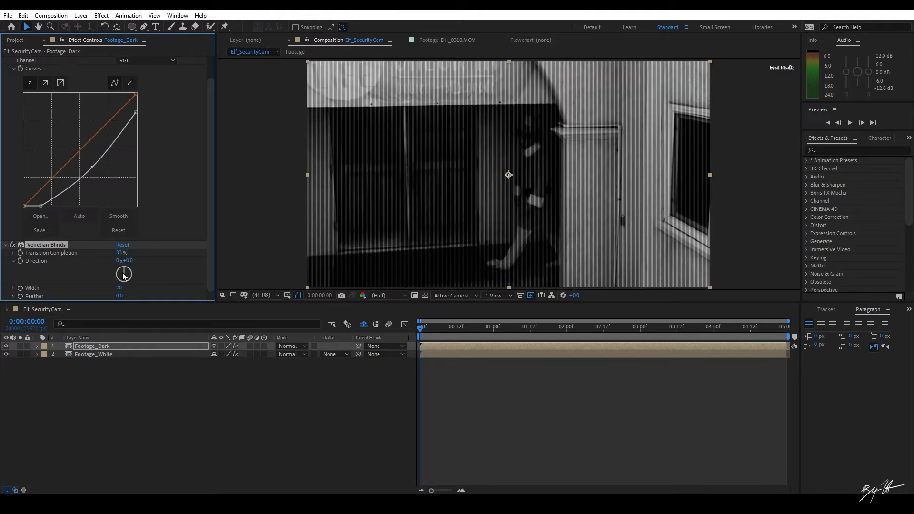
pyautogui.click(131, 262)
pyautogui.write('90')
pyautogui.press('Return')
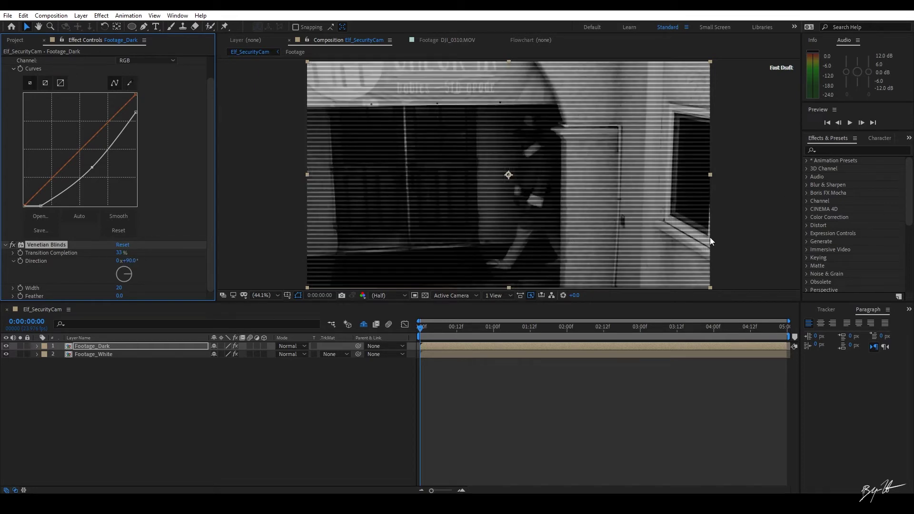
pyautogui.press('F3')
pyautogui.click(96, 97)
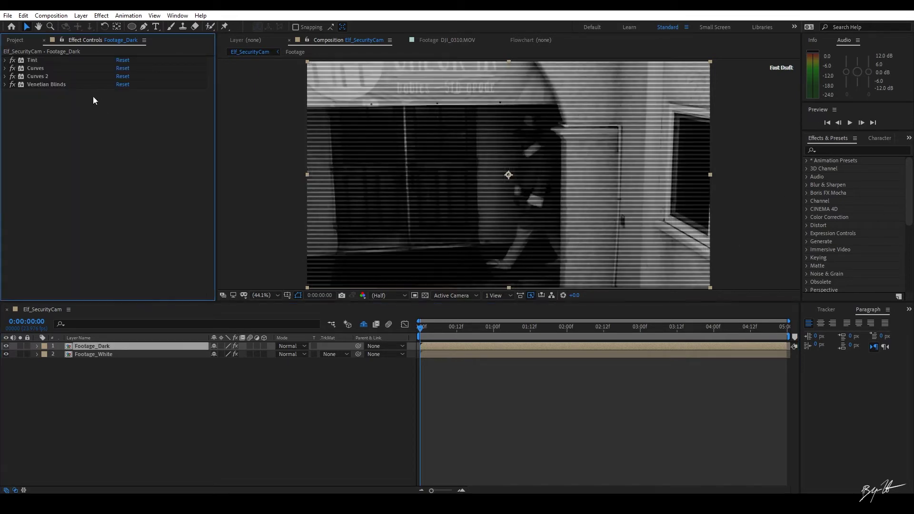
# Set Footage_Dark's opacity to 50%.
pyautogui.click(149, 348)
pyautogui.press('t')
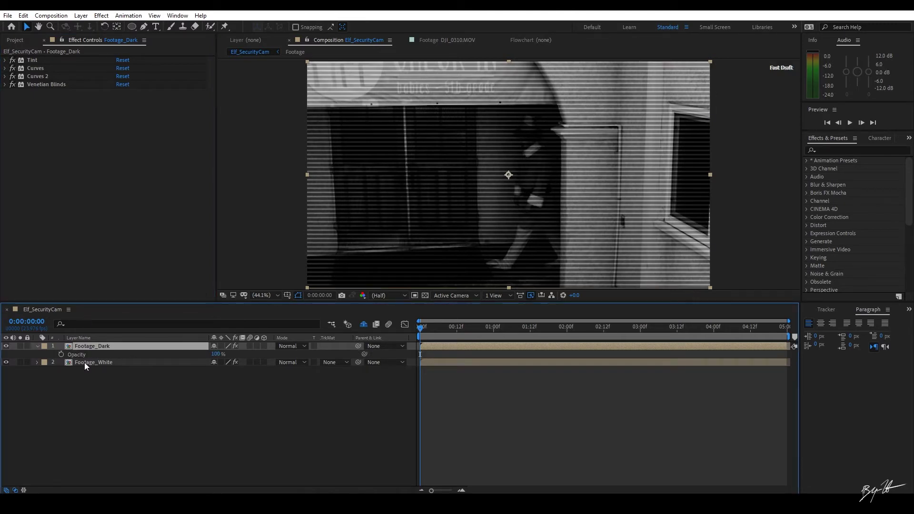
pyautogui.click(217, 354)
pyautogui.write('50')
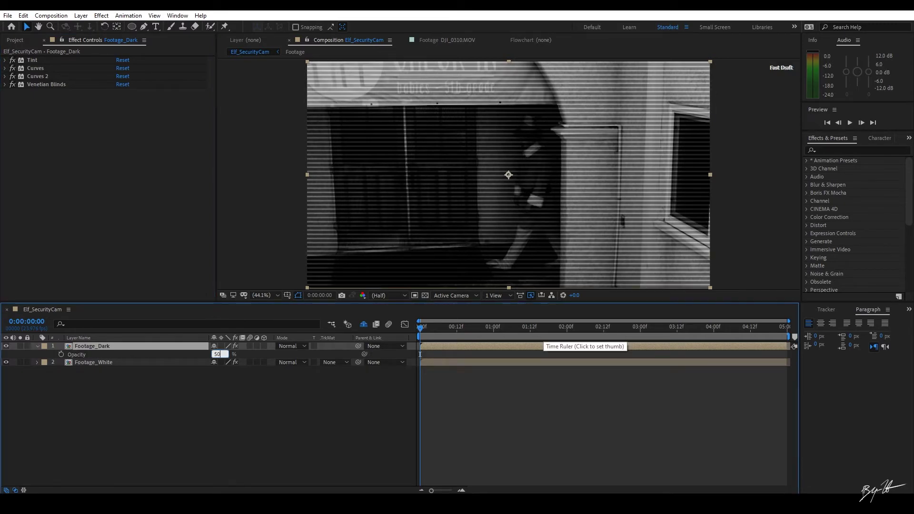
pyautogui.press('Return')
# Preview the blend, return to the first frame, and expand the Venetian Blinds properties.
pyautogui.press('space')
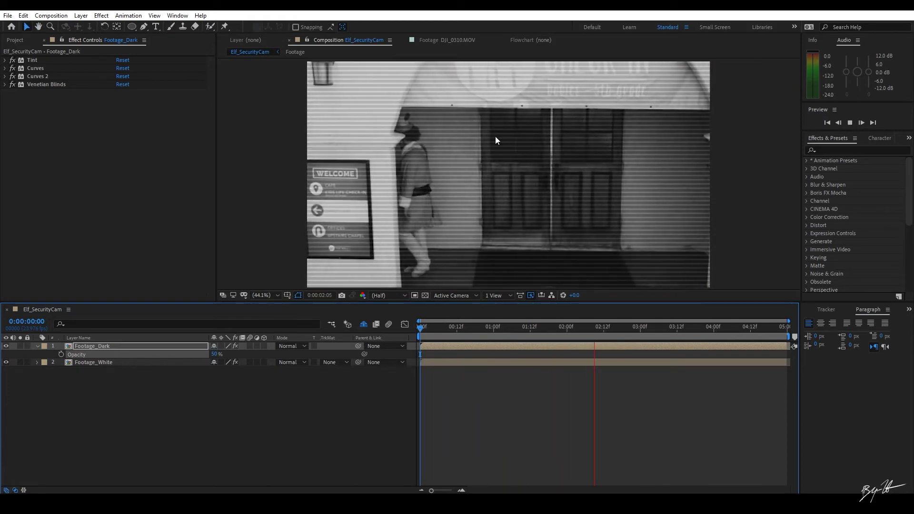
pyautogui.press('space')
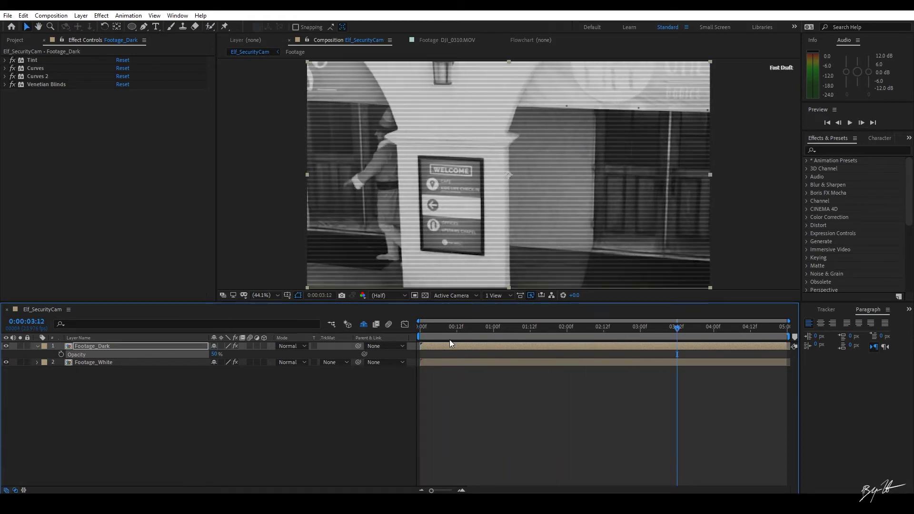
pyautogui.press('Home')
pyautogui.click(4, 85)
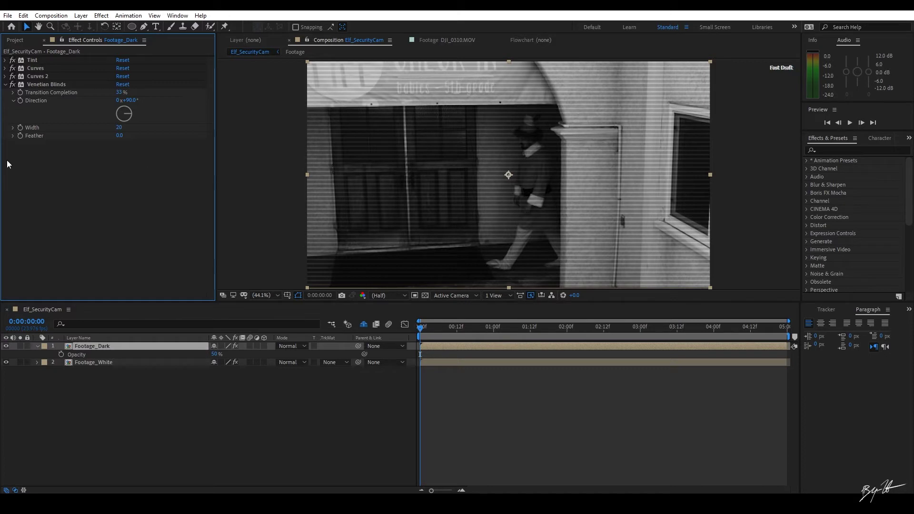
pyautogui.click(5, 85)
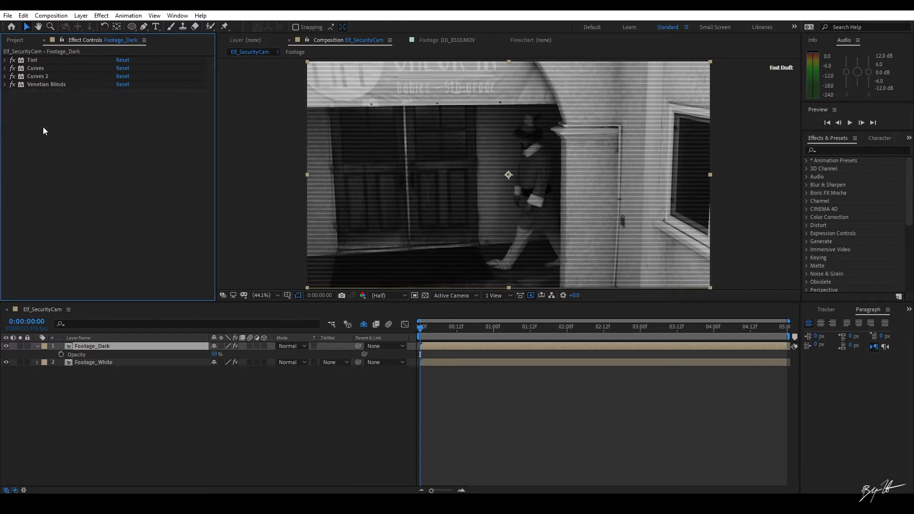
pyautogui.click(52, 84)
pyautogui.click(135, 346)
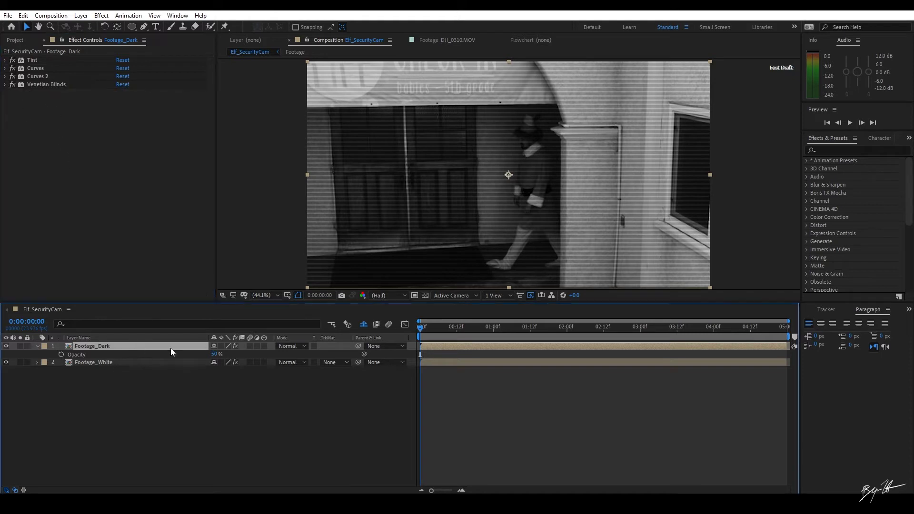
pyautogui.click(6, 84)
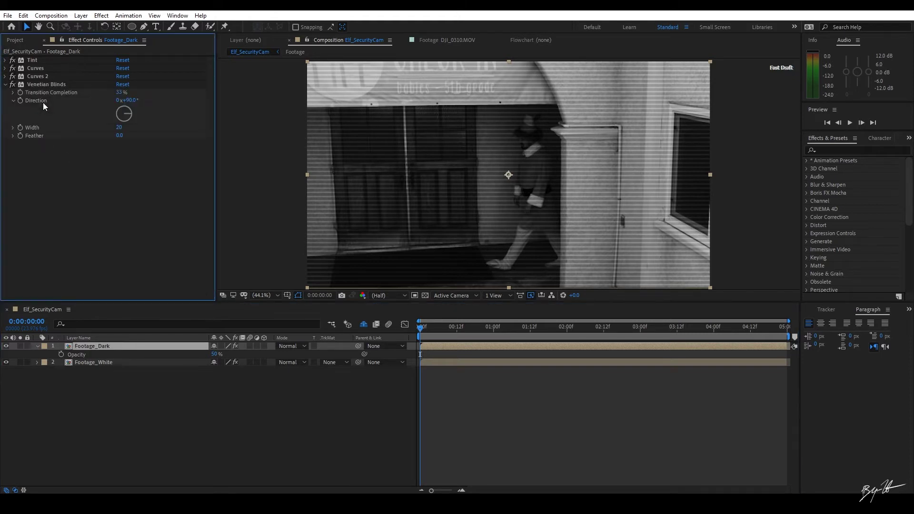
# Drive Venetian Blinds Transition Completion with the expression wiggle(15,2); and preview the flicker.
pyautogui.keyDown('alt'); pyautogui.click(21, 93); pyautogui.keyUp('alt')
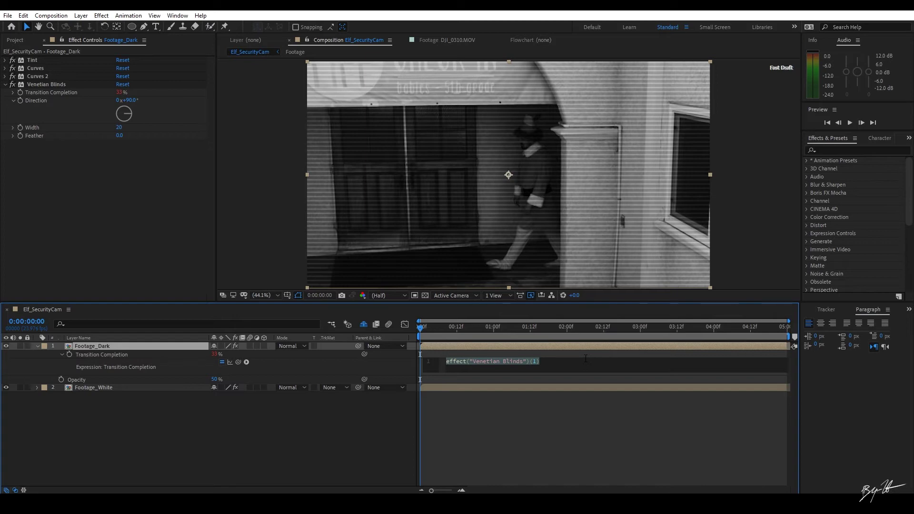
pyautogui.write('wiggle()')
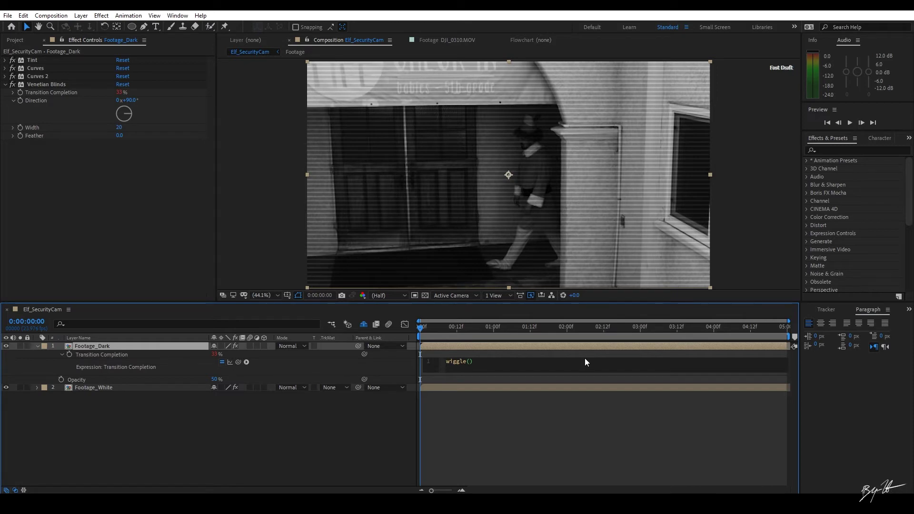
pyautogui.write('15,')
pyautogui.write('2);')
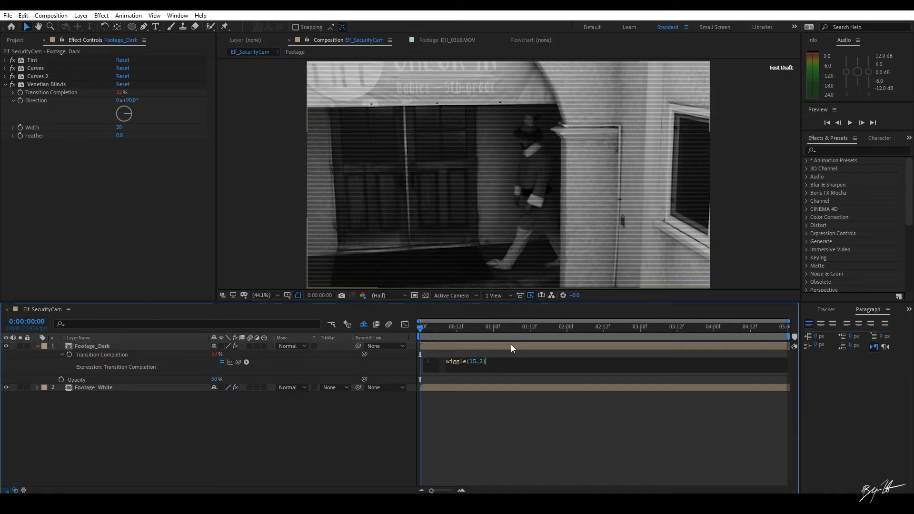
pyautogui.click(505, 431)
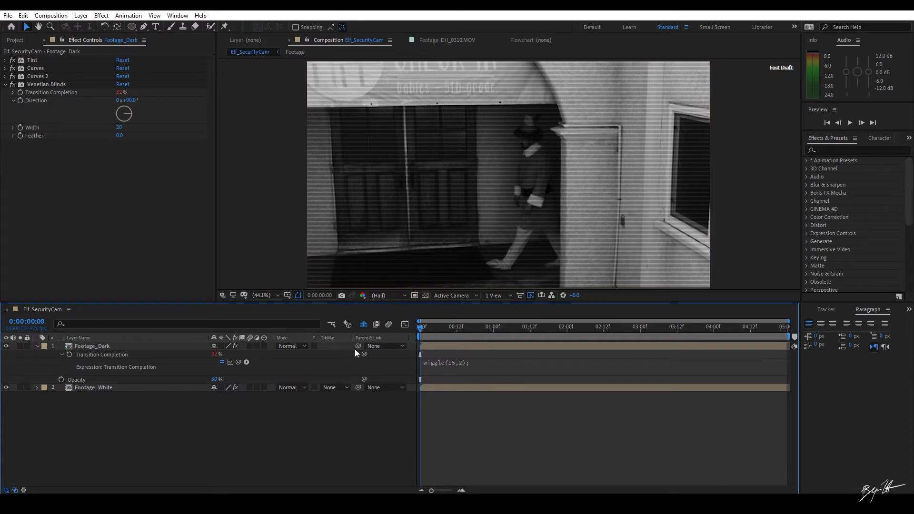
pyautogui.press('space')
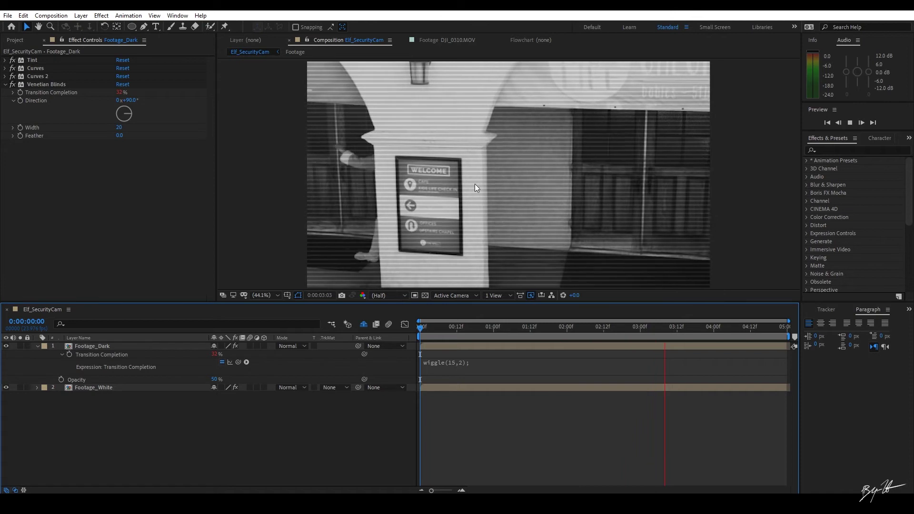
# Rewind to the first frame, collapse Footage_Dark's properties, and set viewer magnification to Fit.
pyautogui.scroll(6, 473, 184)
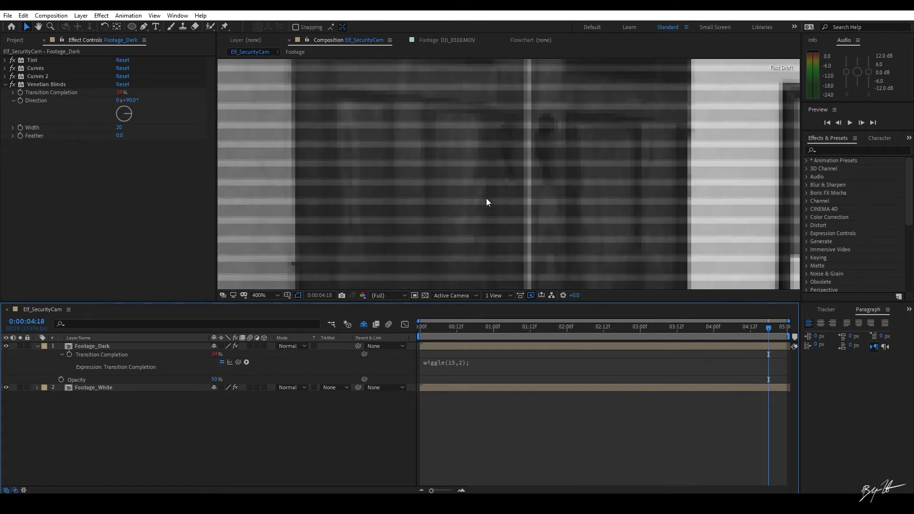
pyautogui.scroll(2, 487, 204)
pyautogui.press('space')
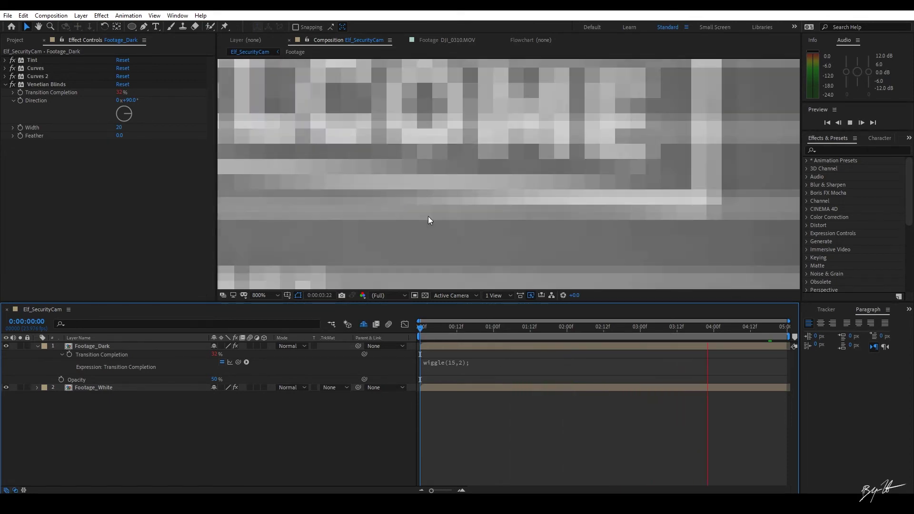
pyautogui.click(451, 324)
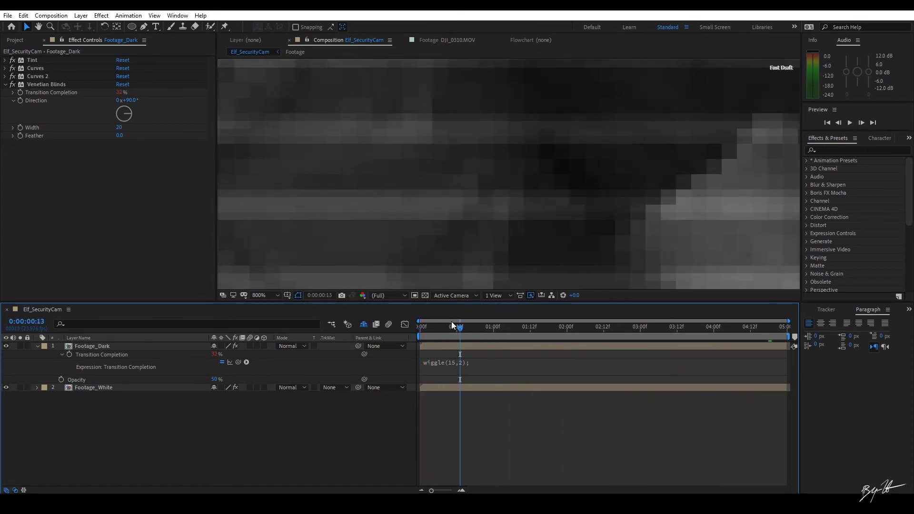
pyautogui.moveTo(441, 331); pyautogui.dragTo(67, 354)
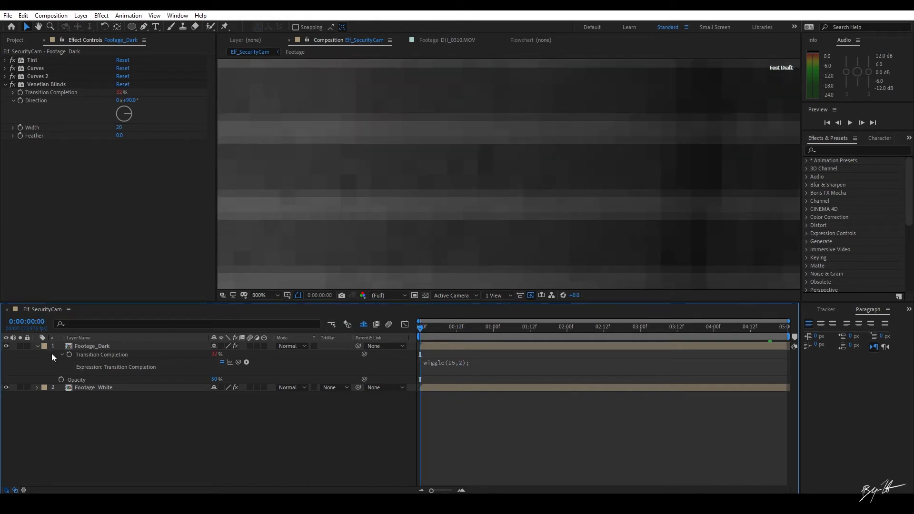
pyautogui.click(38, 347)
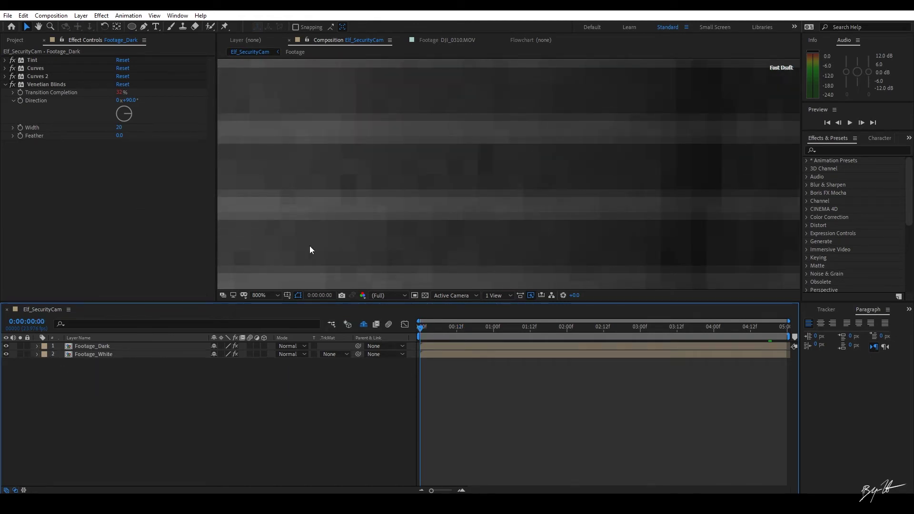
pyautogui.click(257, 297)
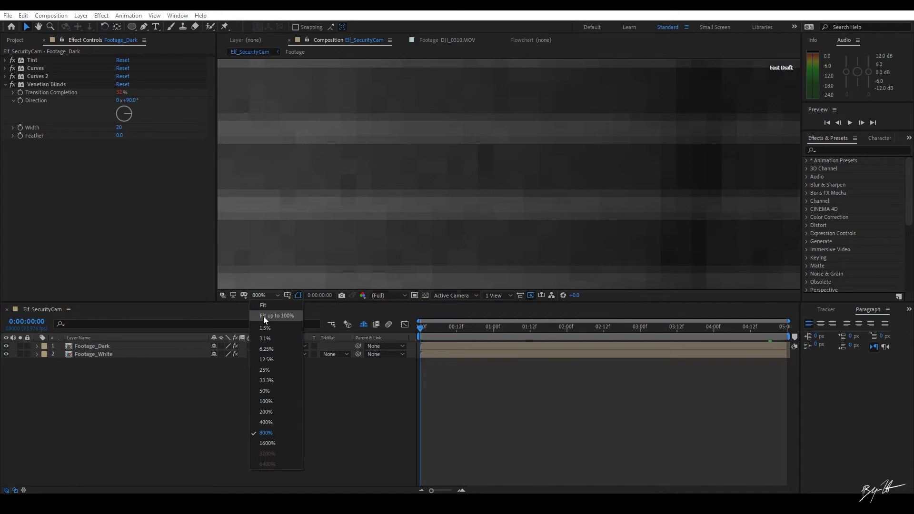
pyautogui.click(263, 316)
pyautogui.press('space')
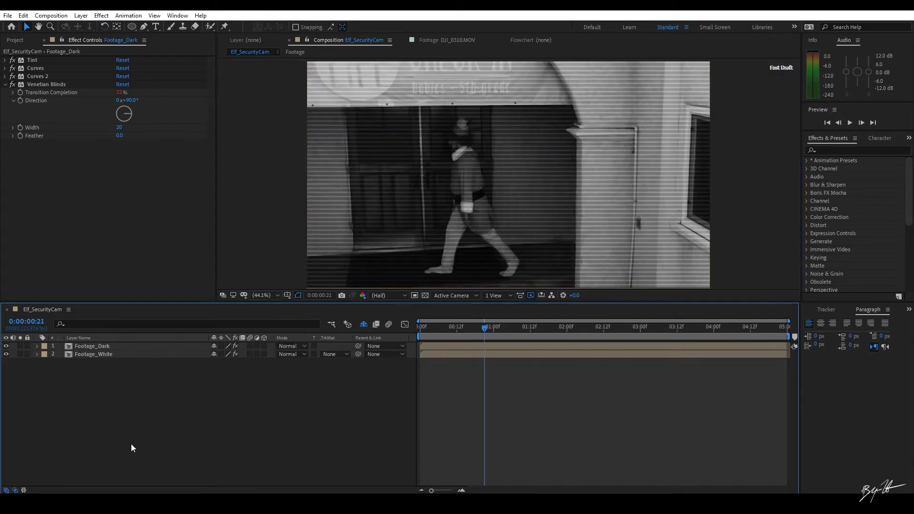
# Create Adjustment Layer 1 at the top of the layer stack via New > Adjustment Layer.
pyautogui.rightClick(100, 387)
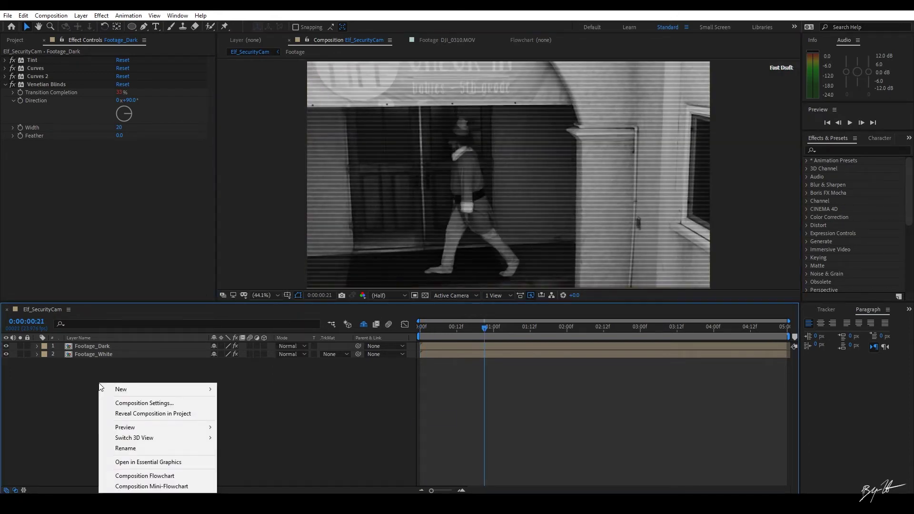
pyautogui.moveTo(136, 389)
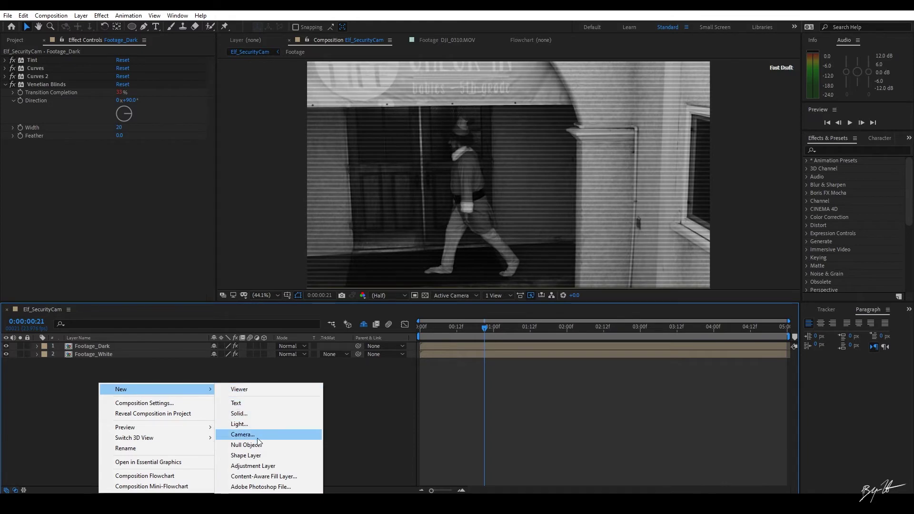
pyautogui.click(256, 467)
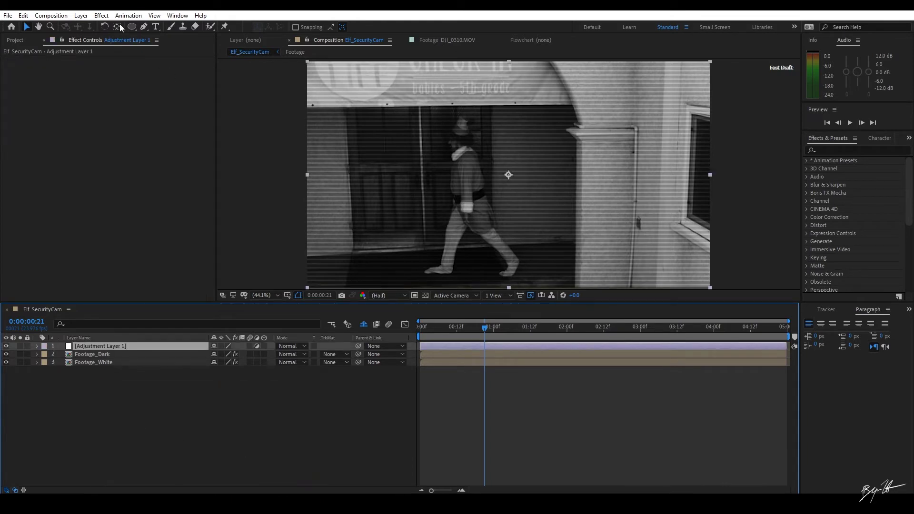
pyautogui.click(80, 16)
pyautogui.moveTo(86, 27)
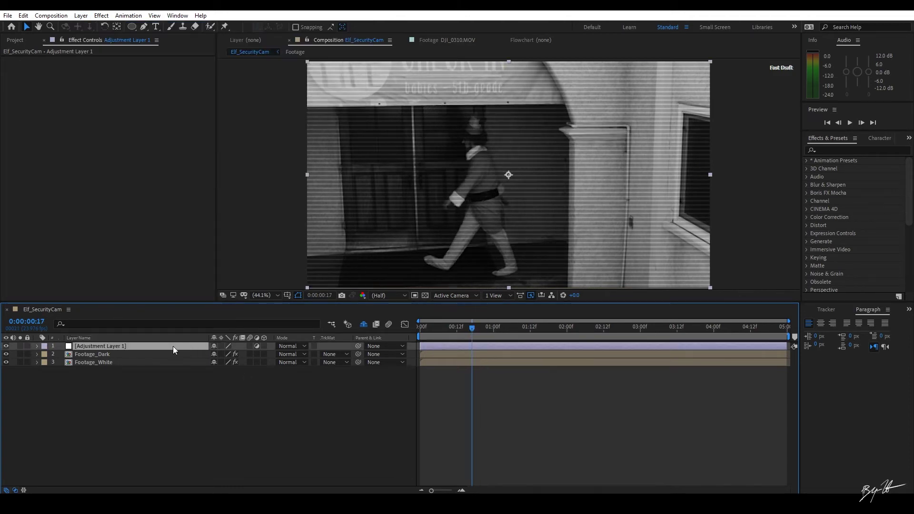
pyautogui.hotkey('ctrl', 'space')
# Apply Add Grain with Viewing Mode Final Output and the Kodak Vision 800T (5289) preset.
pyautogui.write('add')
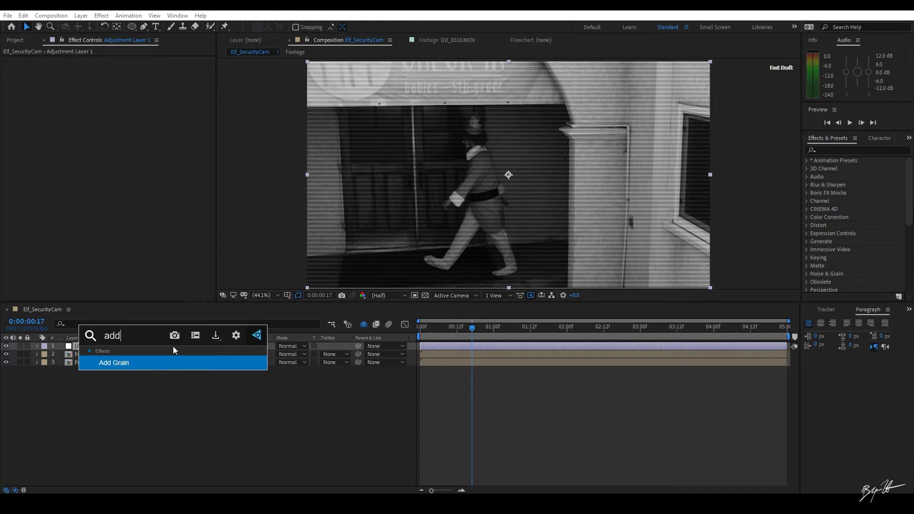
pyautogui.press('Return')
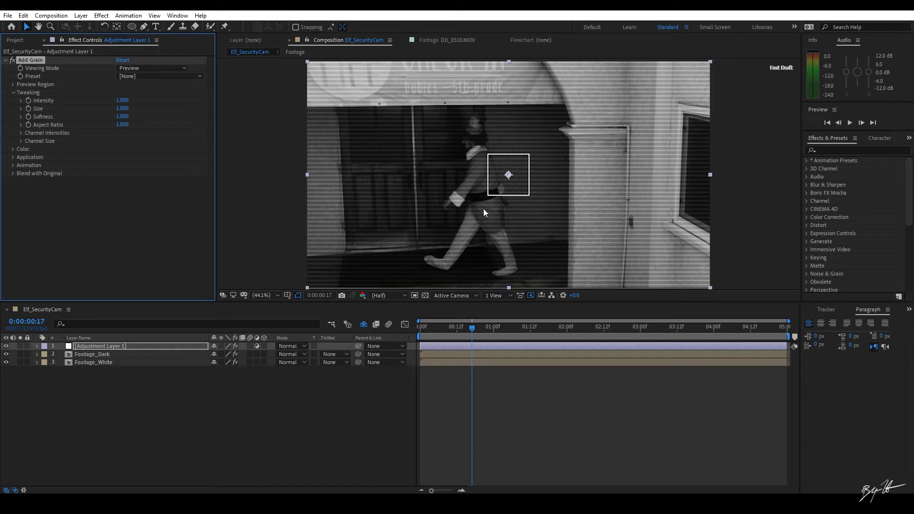
pyautogui.click(153, 70)
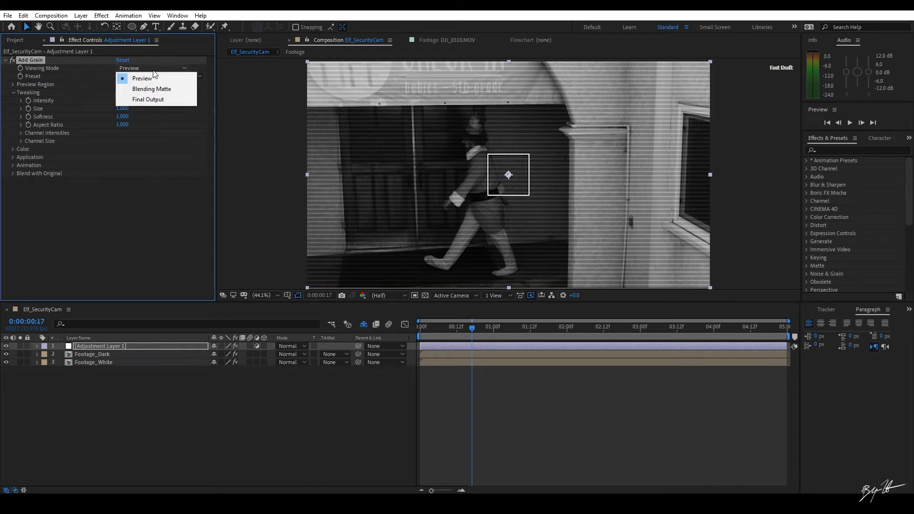
pyautogui.click(156, 99)
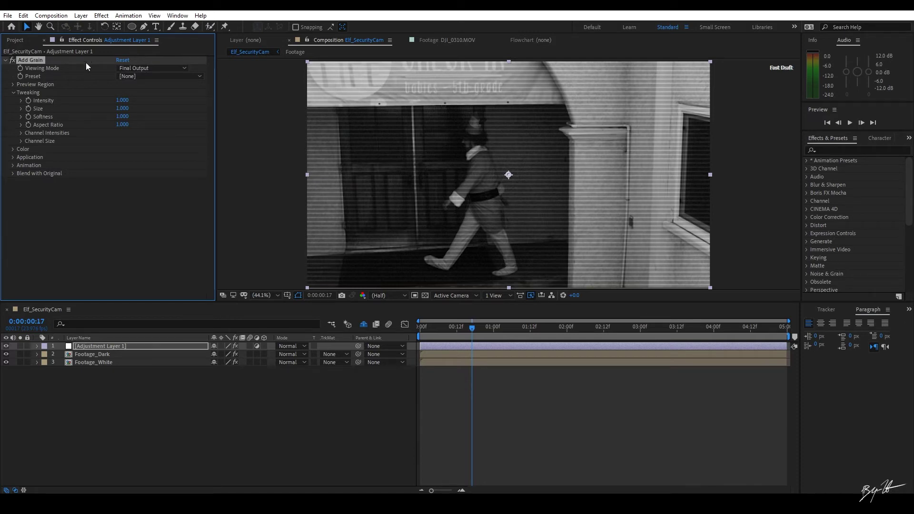
pyautogui.click(139, 76)
pyautogui.click(182, 224)
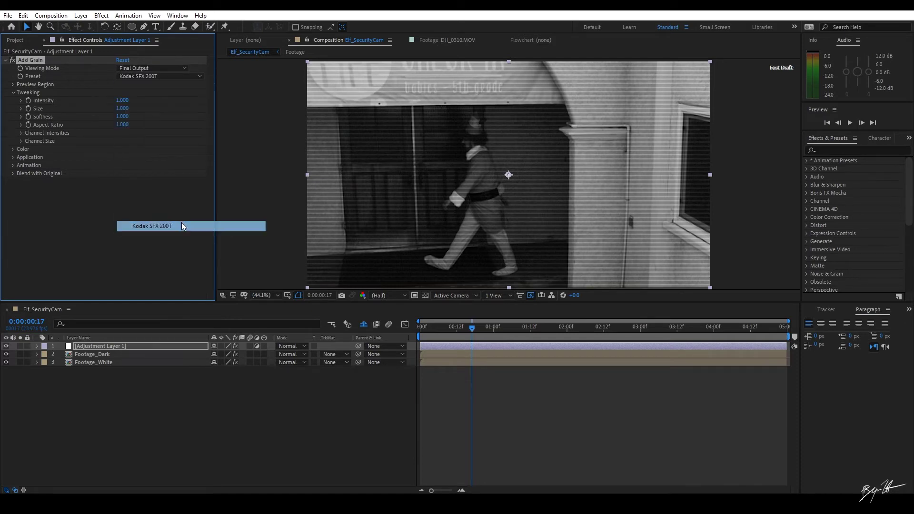
pyautogui.scroll(6, 583, 207)
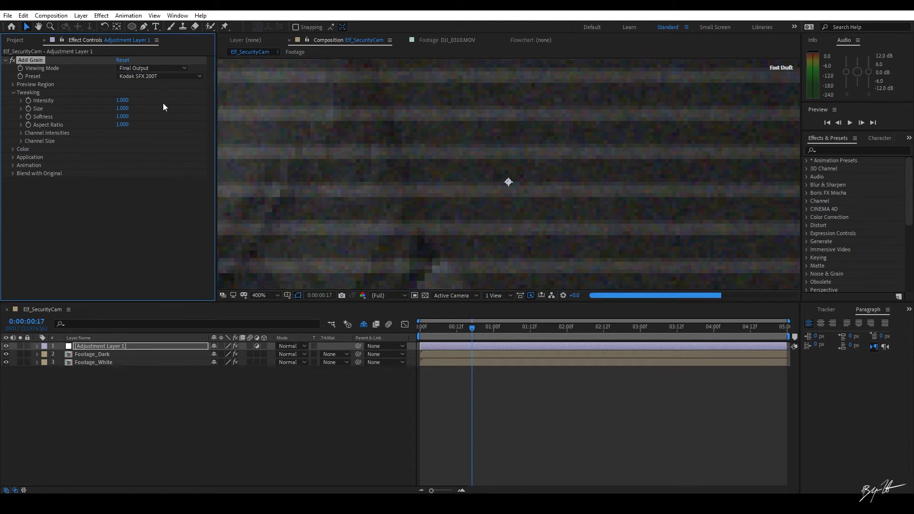
pyautogui.click(157, 77)
pyautogui.click(187, 218)
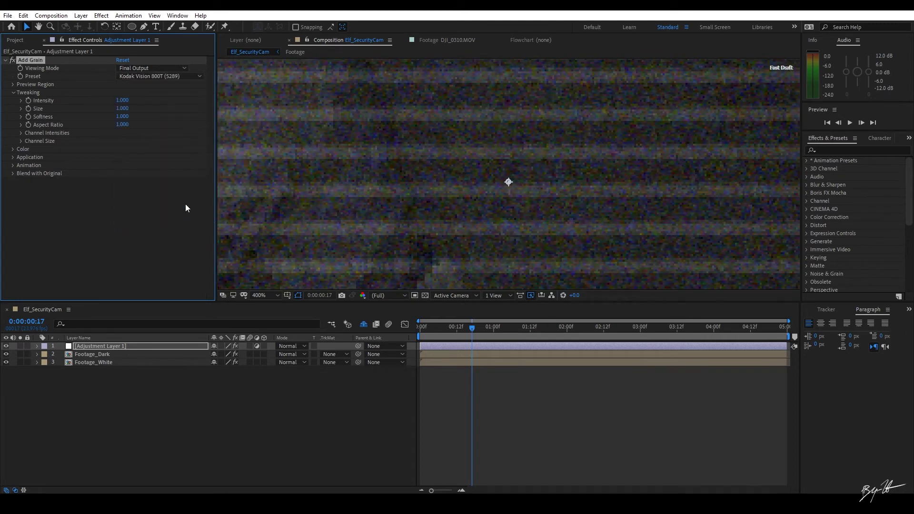
# Switch the Add Grain preset to Kodak SFX 200T and add a Tint effect.
pyautogui.click(159, 76)
pyautogui.click(143, 226)
pyautogui.hotkey('ctrl', 'space')
pyautogui.write('tint')
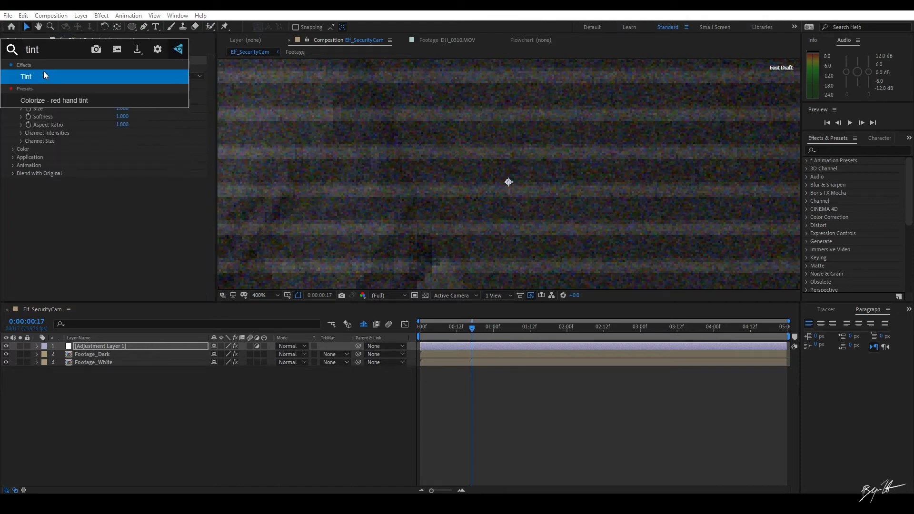
pyautogui.press('Return')
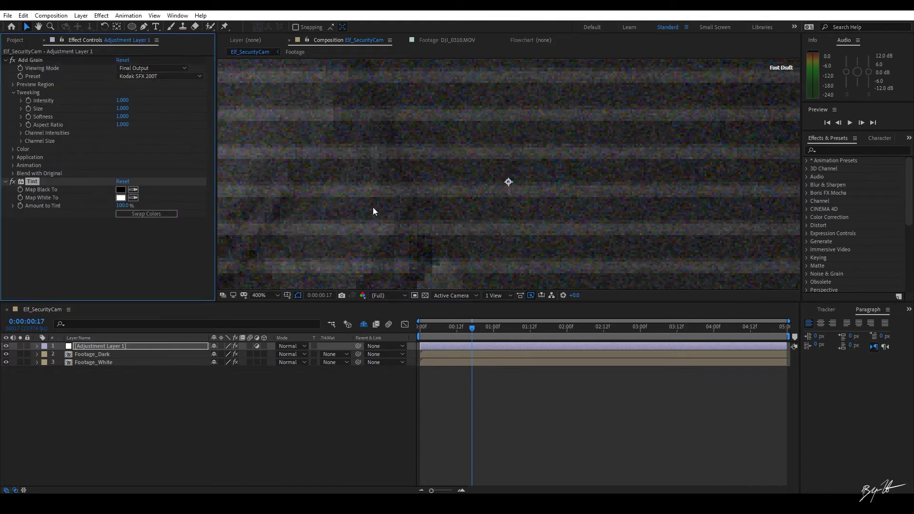
# Hide the adjustment layer and return to the composition's first frame.
pyautogui.scroll(-4, 515, 199)
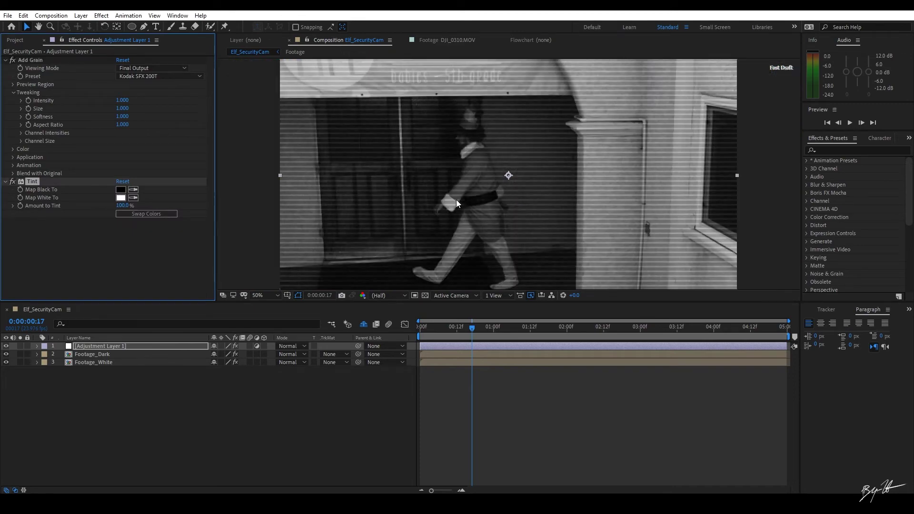
pyautogui.moveTo(457, 199); pyautogui.dragTo(587, 178)
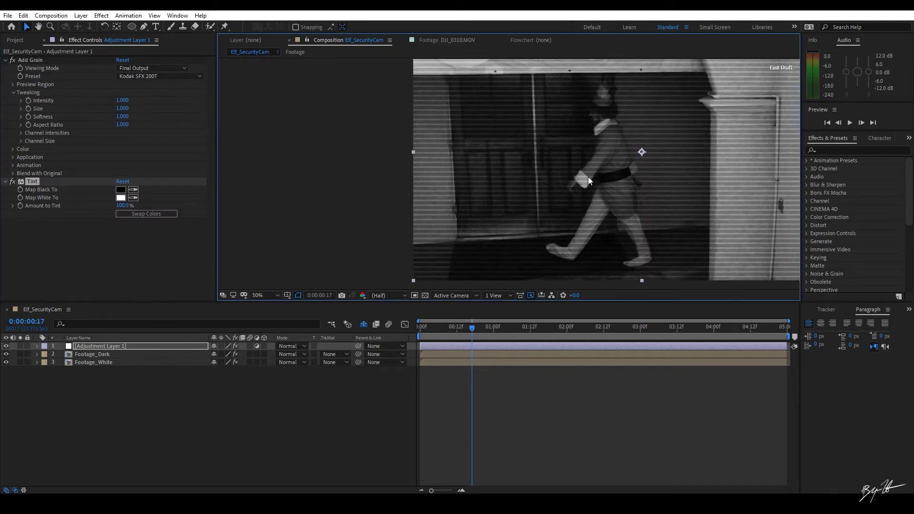
pyautogui.click(6, 346)
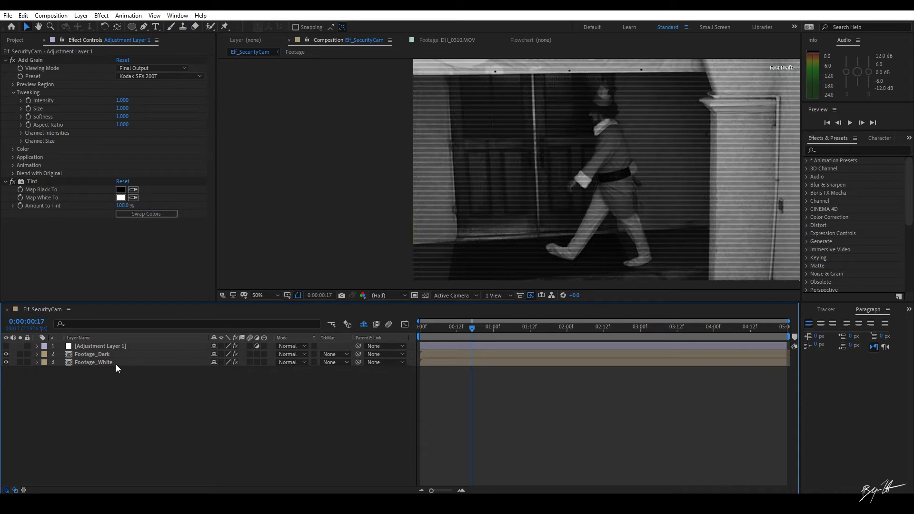
pyautogui.press('pageup')
pyautogui.press('pageup')
pyautogui.press('pageup')
pyautogui.press('pageup')
pyautogui.press('pageup')
pyautogui.press('pageup')
pyautogui.press('pageup')
pyautogui.press('pageup')
pyautogui.press('pageup')
pyautogui.press('pageup')
pyautogui.press('pageup')
pyautogui.press('pageup')
pyautogui.press('pageup')
pyautogui.press('pageup')
pyautogui.press('pageup')
pyautogui.press('pageup')
pyautogui.press('pageup')
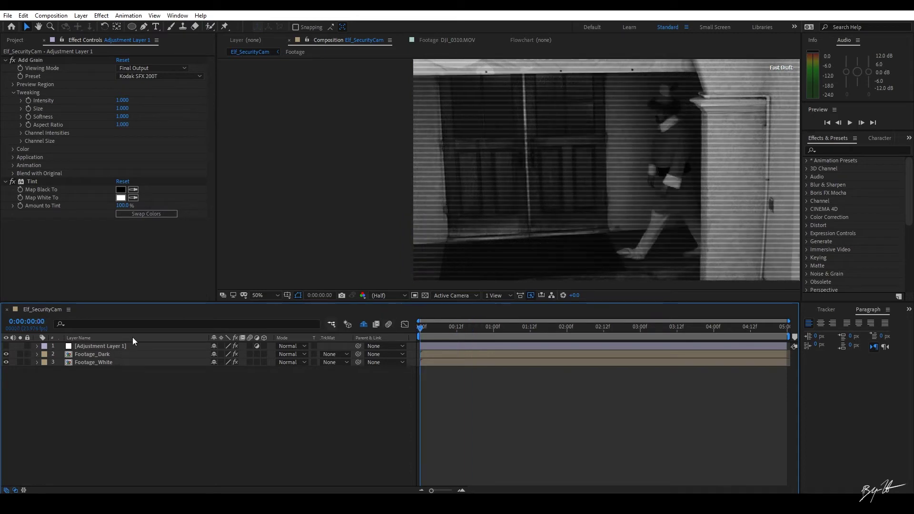
pyautogui.click(97, 346)
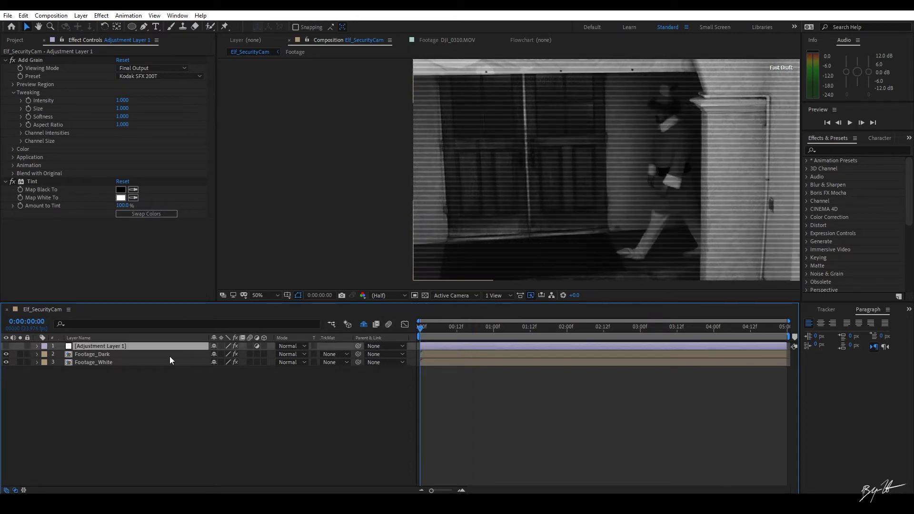
pyautogui.click(162, 391)
pyautogui.hotkey('ctrl', 'j')
# Create Shape Layer 1 and draw a white Rectangle 1 spanning most of the frame.
pyautogui.rightClick(112, 390)
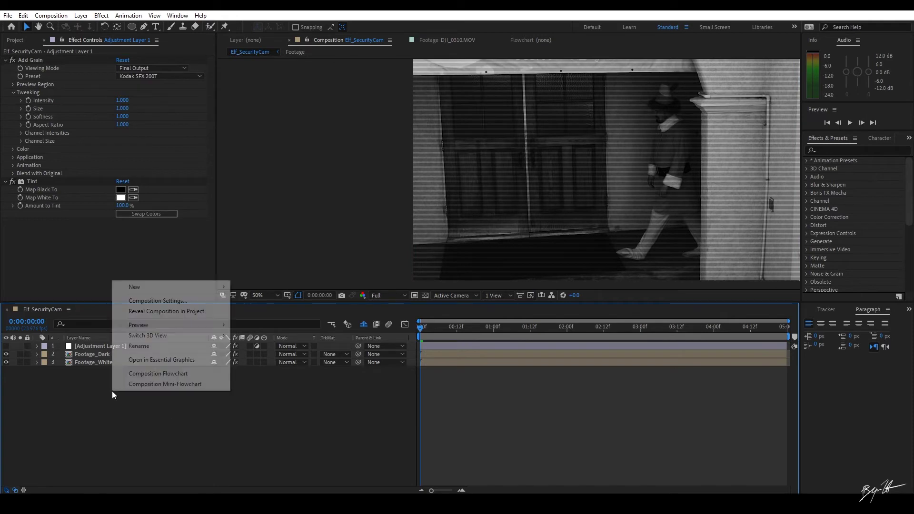
pyautogui.moveTo(152, 288)
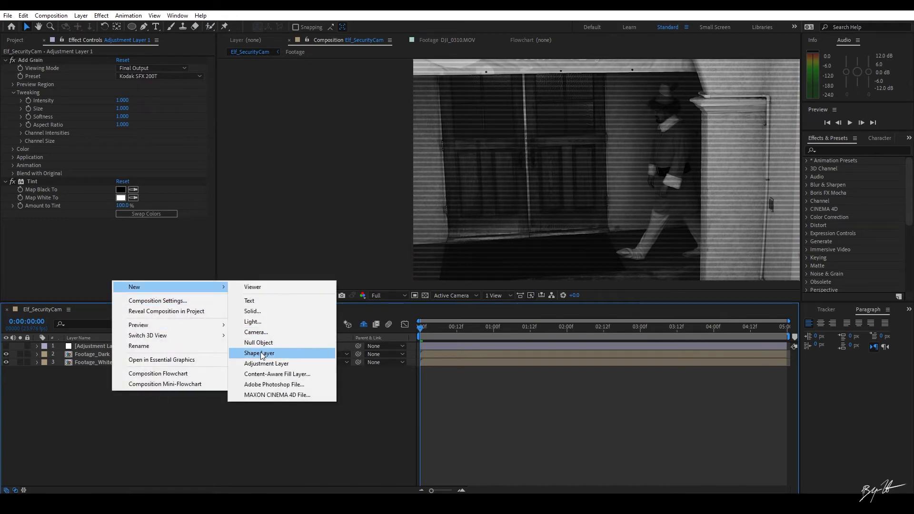
pyautogui.click(259, 353)
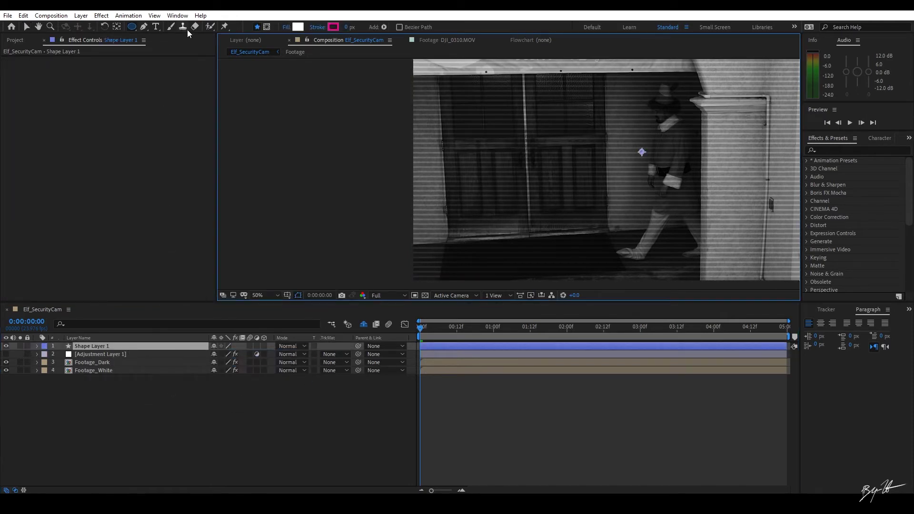
pyautogui.moveTo(128, 27); pyautogui.dragTo(155, 33)
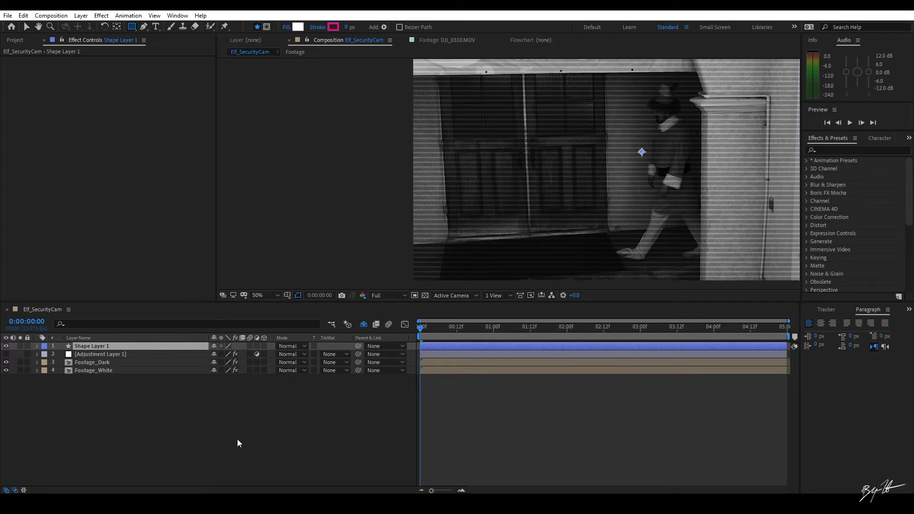
pyautogui.hotkey('shift', '/')
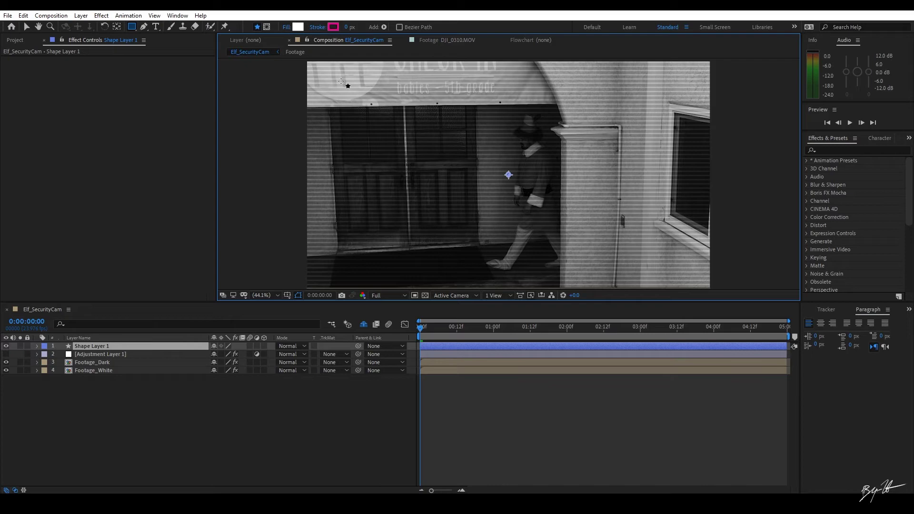
pyautogui.moveTo(324, 73); pyautogui.dragTo(691, 274)
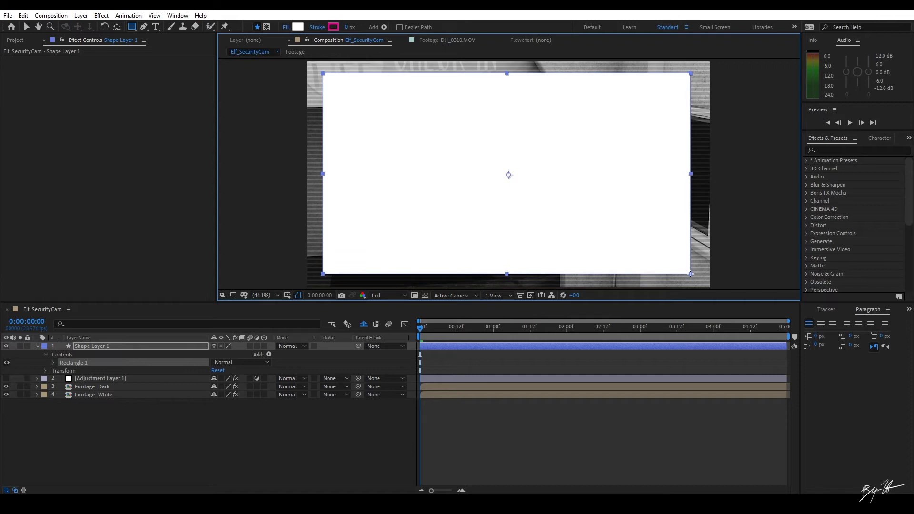
pyautogui.click(240, 405)
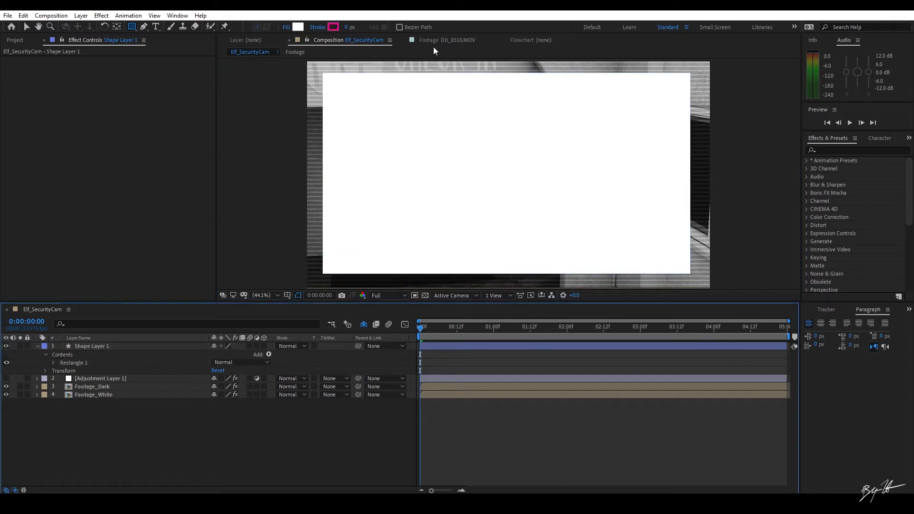
pyautogui.click(89, 348)
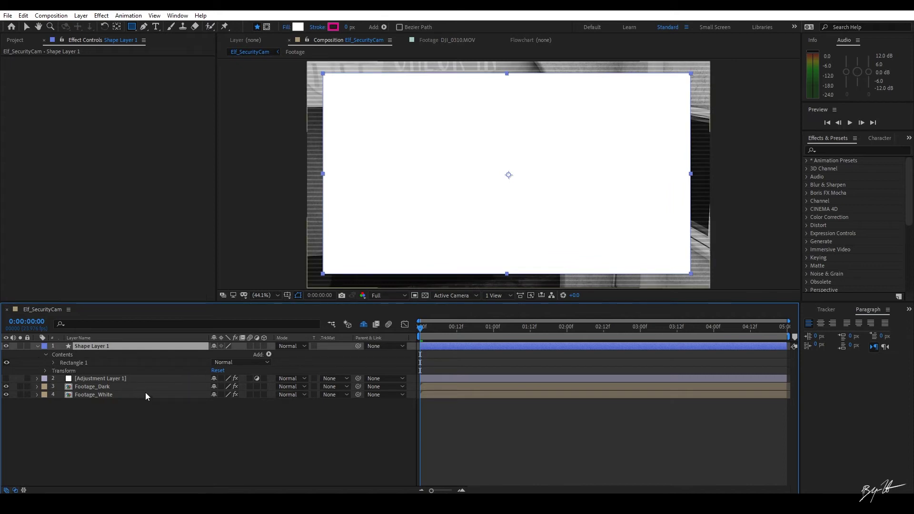
pyautogui.click(96, 387)
# Rename Shape Layer 1 to Cross_Hair.
pyautogui.click(87, 347)
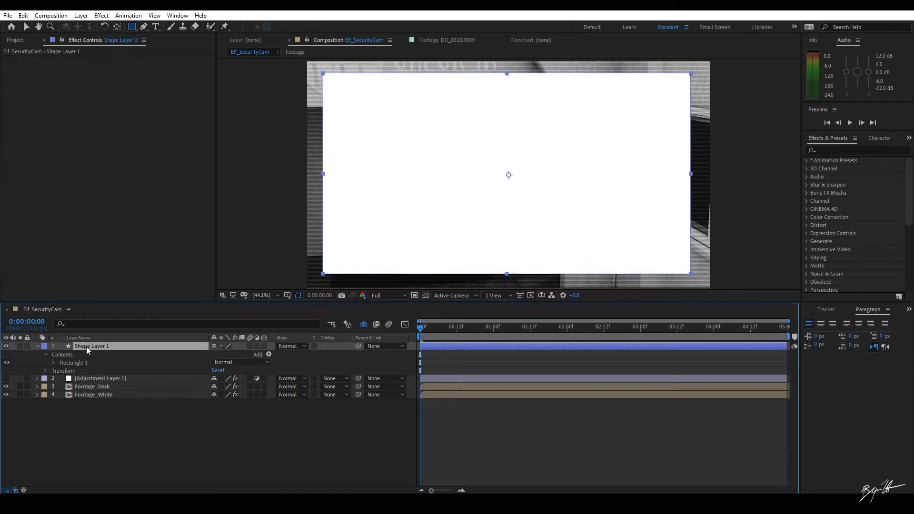
pyautogui.press('Return')
pyautogui.write('C')
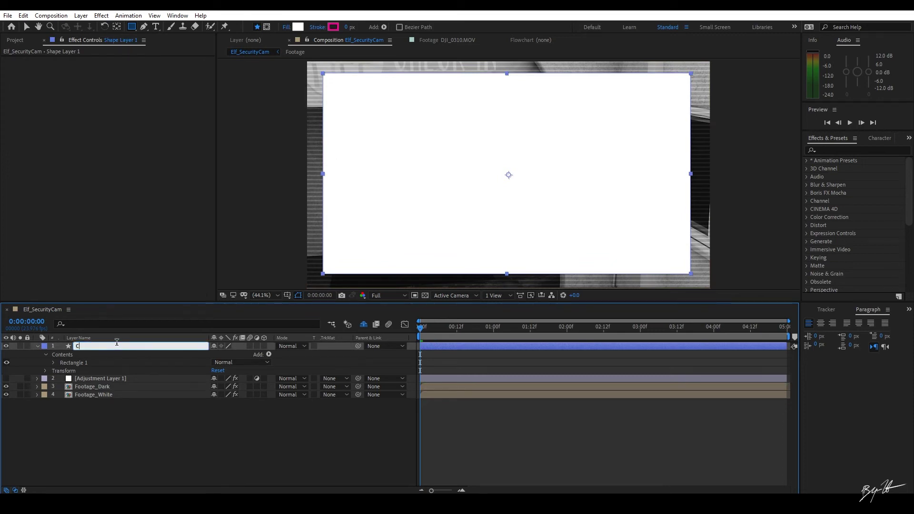
pyautogui.write('ross_Hair')
pyautogui.press('Return')
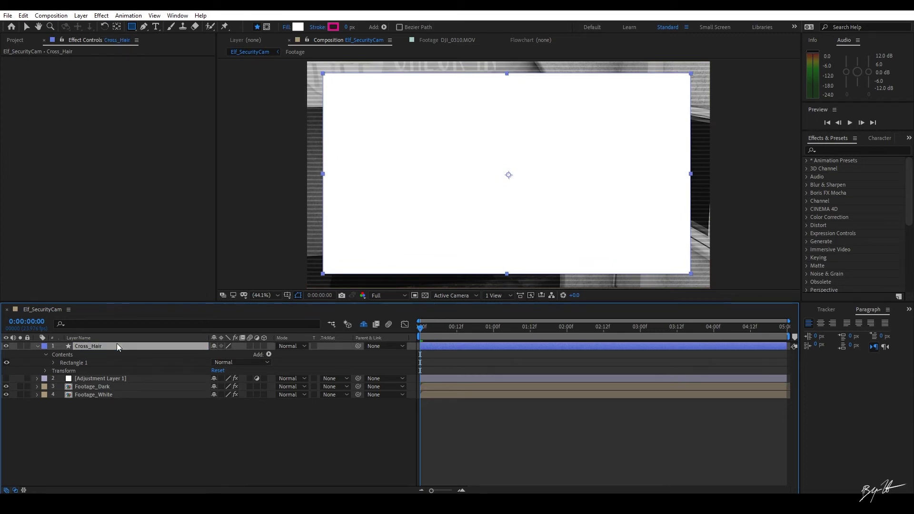
# Delete the rectangle's Fill 1 and set its stroke colour to white (FFFFFF).
pyautogui.click(54, 363)
pyautogui.click(73, 387)
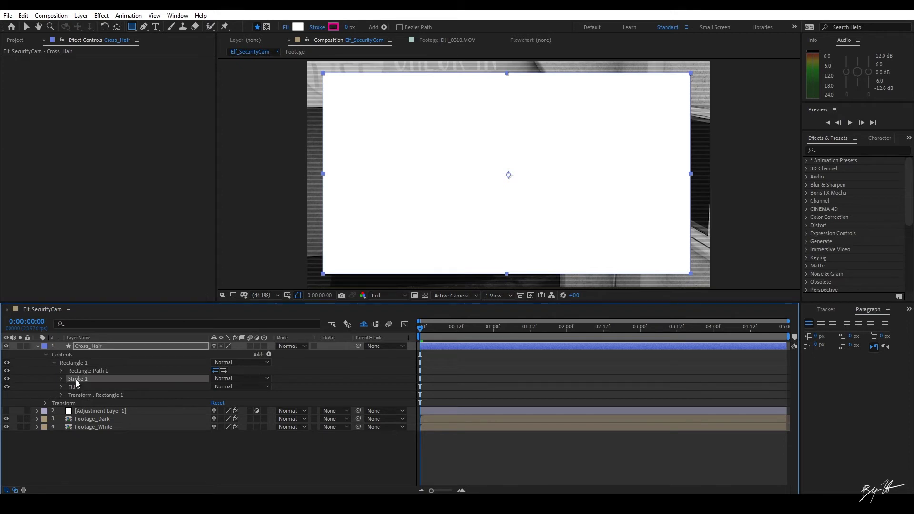
pyautogui.press('Delete')
pyautogui.click(62, 379)
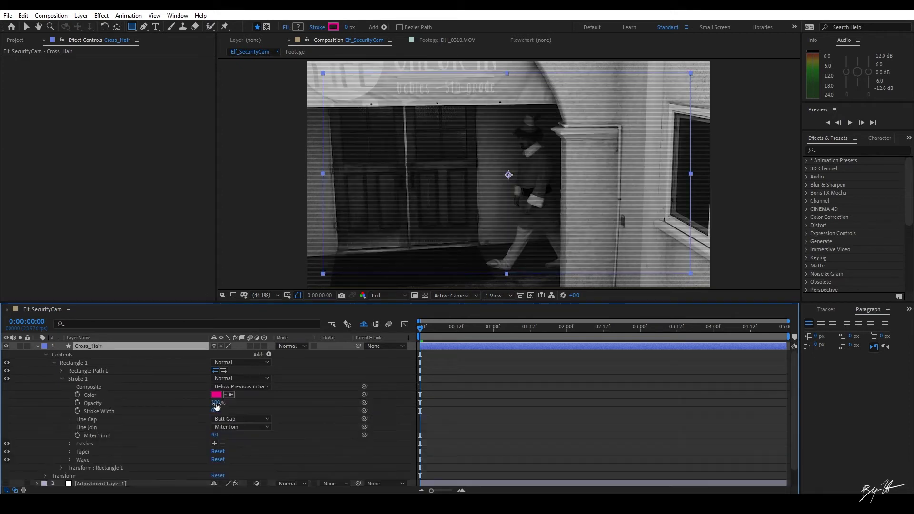
pyautogui.click(217, 395)
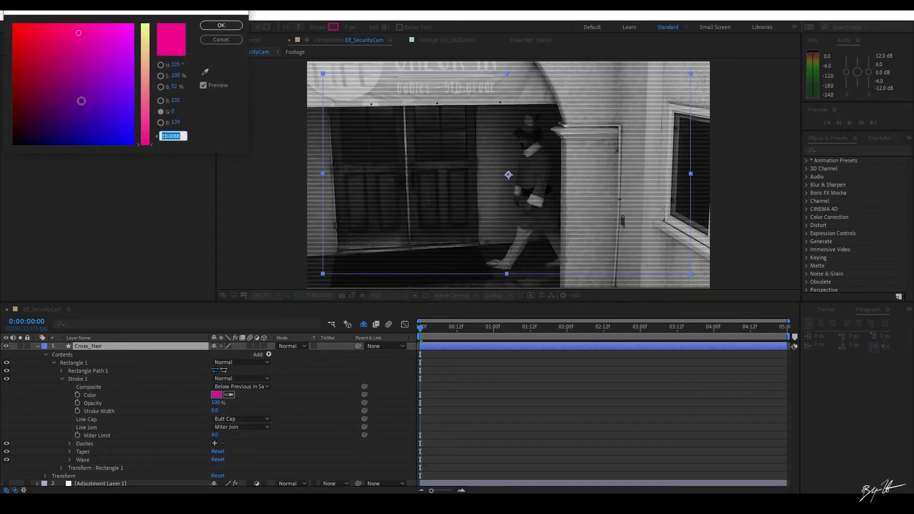
pyautogui.moveTo(80, 100)
pyautogui.mouseDown()
pyautogui.moveTo(169, 22)
pyautogui.moveTo(163, 11)
pyautogui.mouseUp()
pyautogui.click(221, 25)
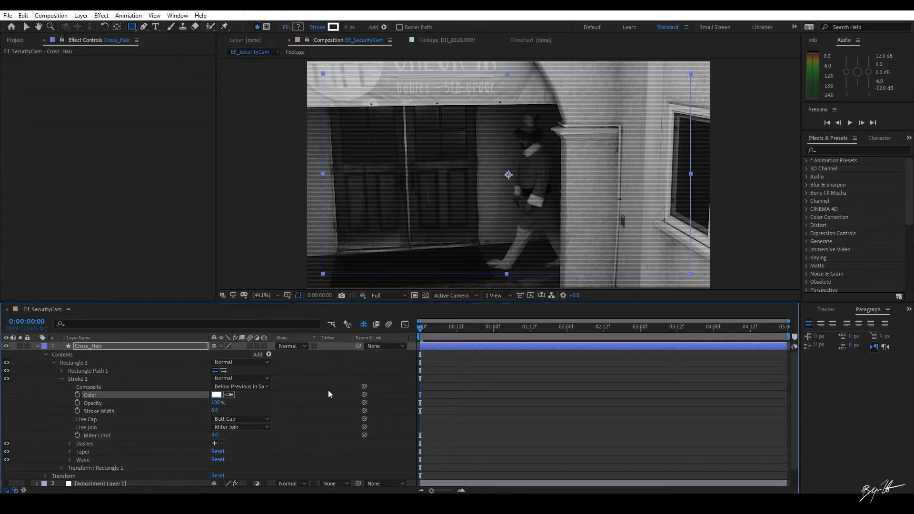
# Set the stroke width to 3 px and collapse the Cross_Hair layer.
pyautogui.click(215, 412)
pyautogui.write('3')
pyautogui.press('Return')
pyautogui.click(37, 346)
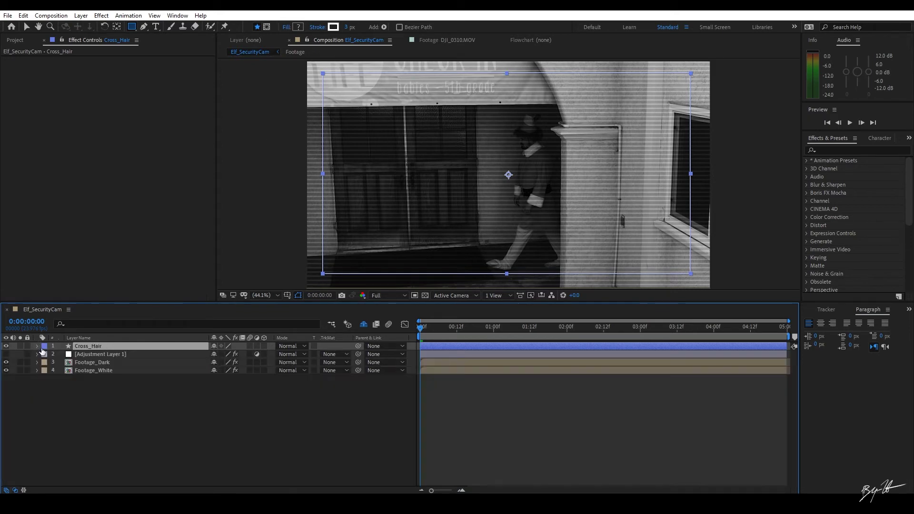
pyautogui.press('F2')
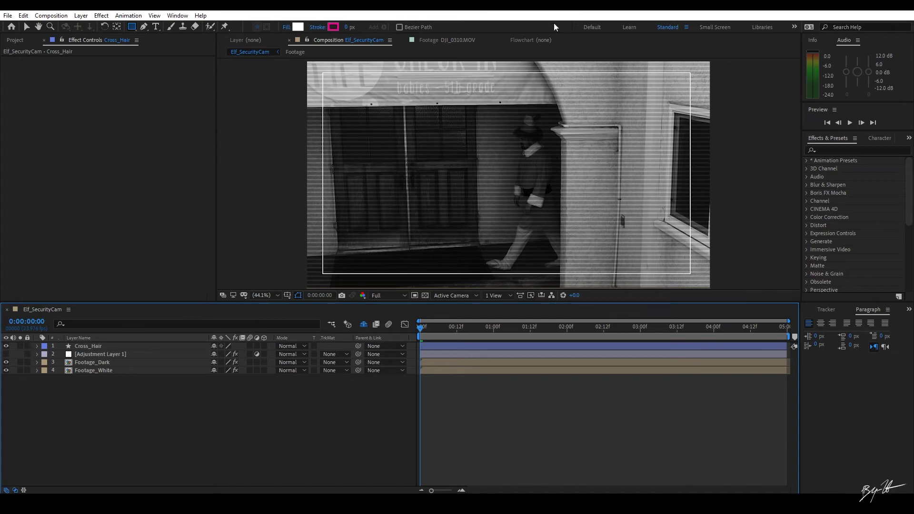
pyautogui.click(107, 347)
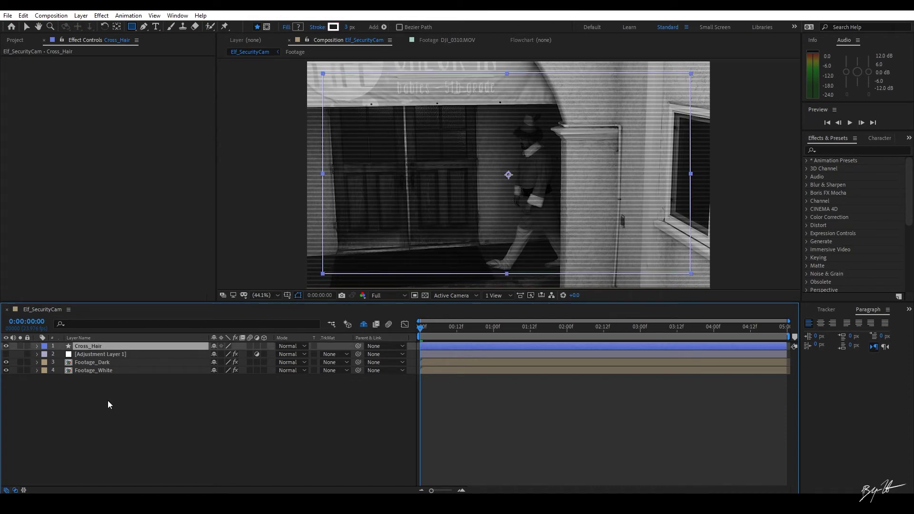
# Create a new black solid layer and hide it.
pyautogui.rightClick(77, 404)
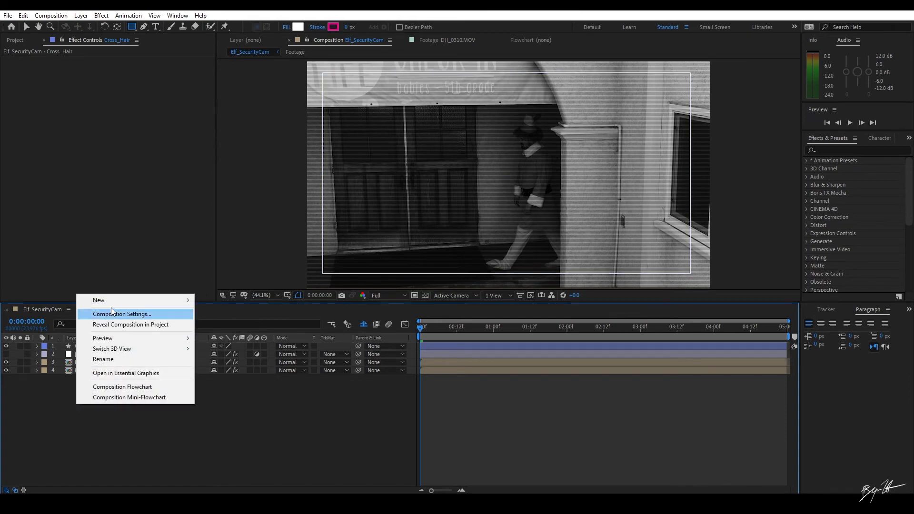
pyautogui.moveTo(110, 301)
pyautogui.click(248, 320)
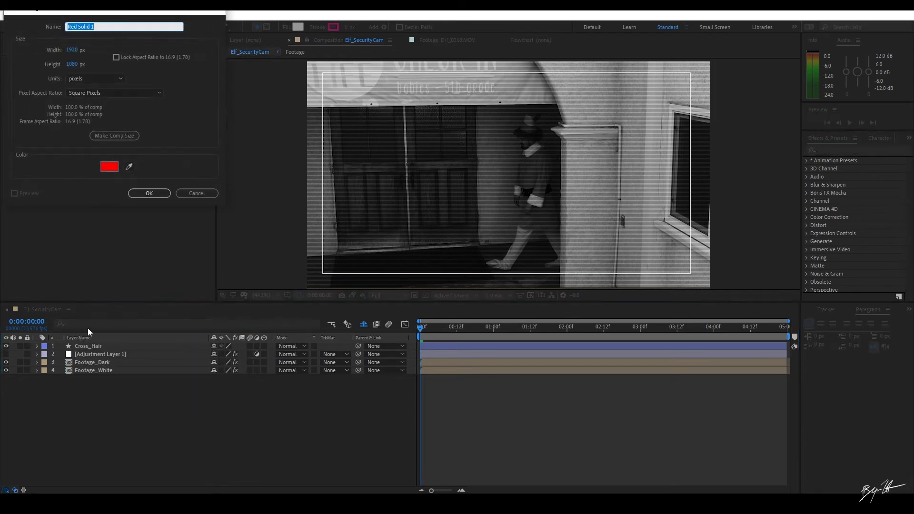
pyautogui.click(110, 167)
pyautogui.moveTo(93, 145); pyautogui.dragTo(33, 175)
pyautogui.click(235, 28)
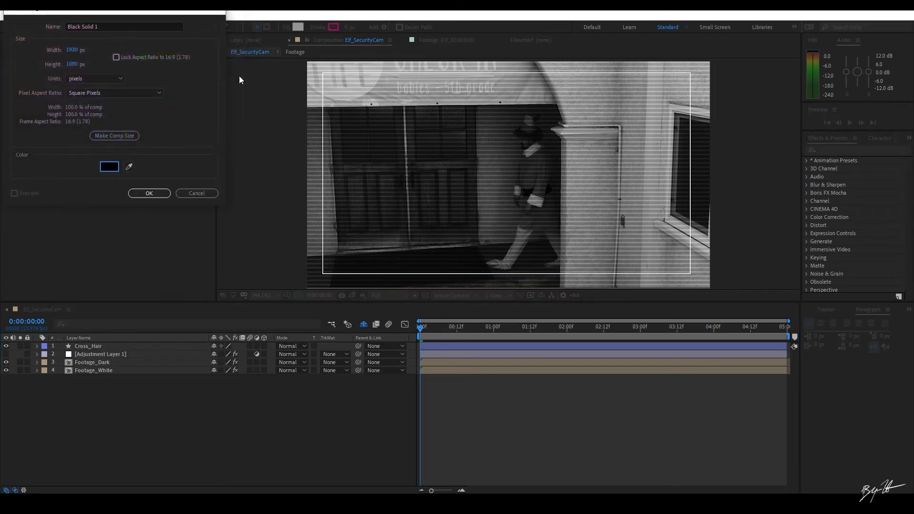
pyautogui.click(149, 193)
pyautogui.click(6, 346)
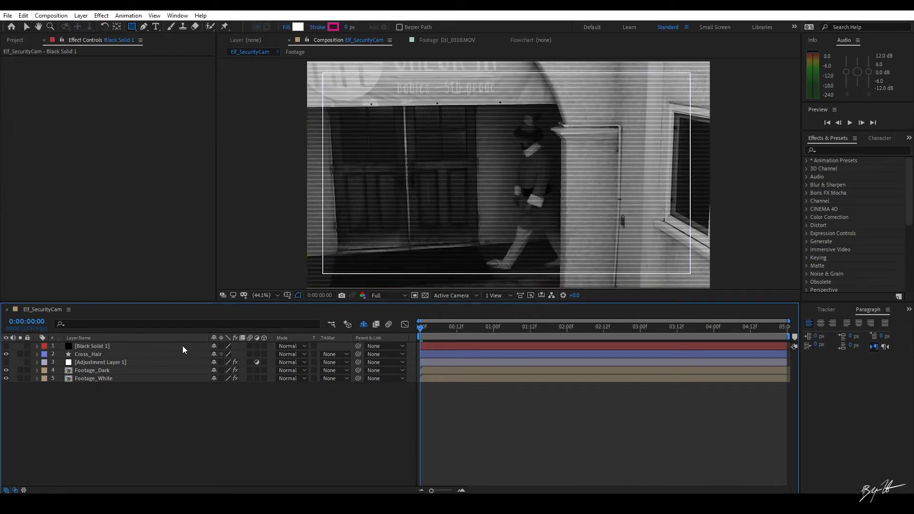
# Draw a tall and a wide rectangle mask on Black Solid 1, crossing each other.
pyautogui.click(183, 347)
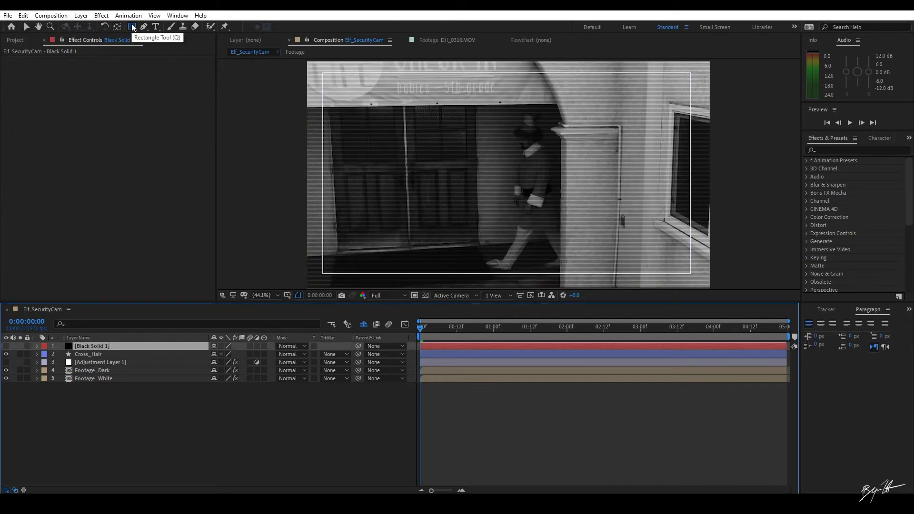
pyautogui.scroll(-2, 505, 216)
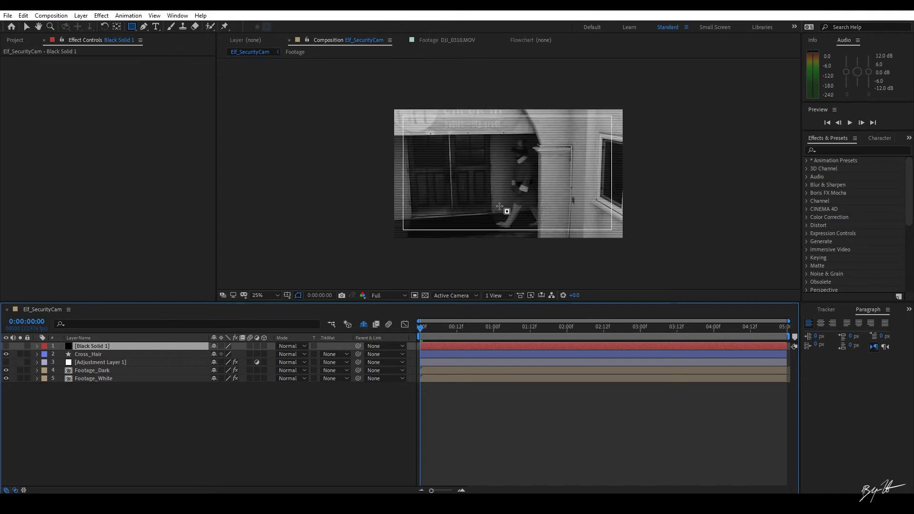
pyautogui.moveTo(429, 90); pyautogui.dragTo(589, 258)
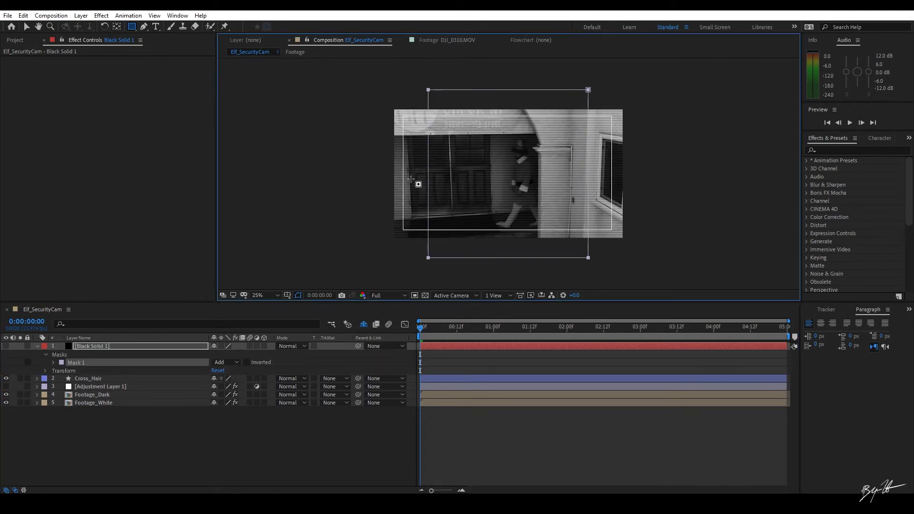
pyautogui.moveTo(367, 136); pyautogui.dragTo(653, 213)
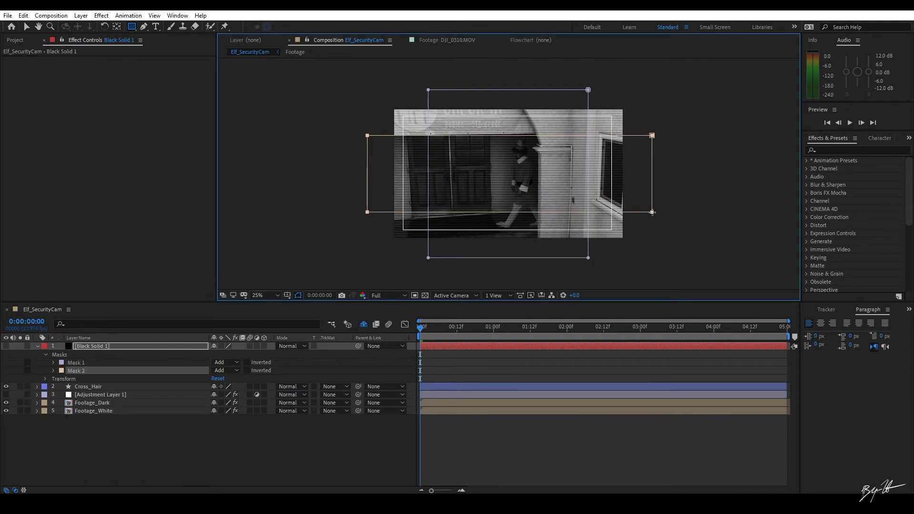
pyautogui.click(118, 448)
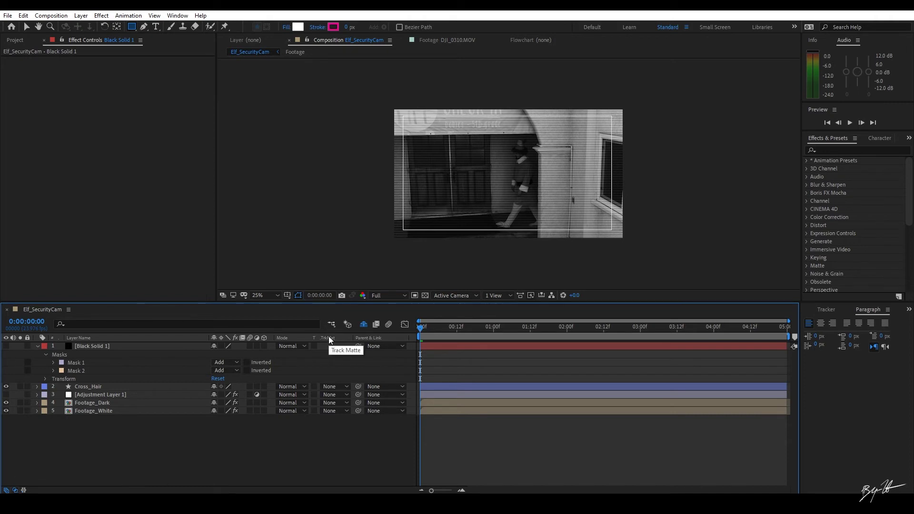
# Rename the solid to Matte and set Cross_Hair's track matte to Alpha Inverted Matte 'Matte'.
pyautogui.click(126, 347)
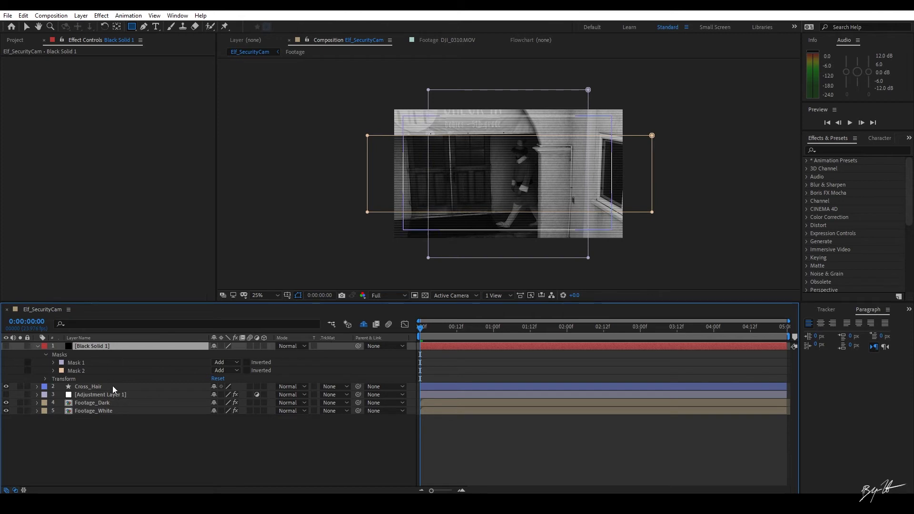
pyautogui.press('Return')
pyautogui.write('Matte')
pyautogui.press('Return')
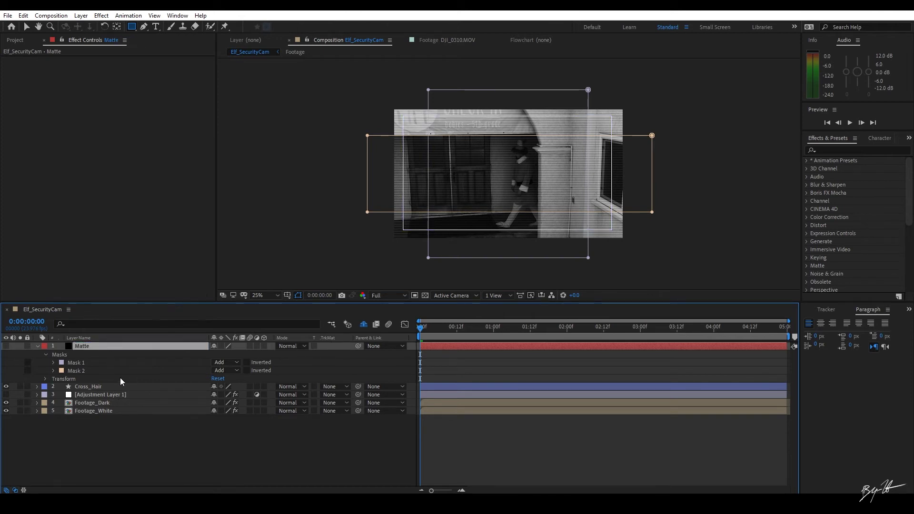
pyautogui.click(335, 387)
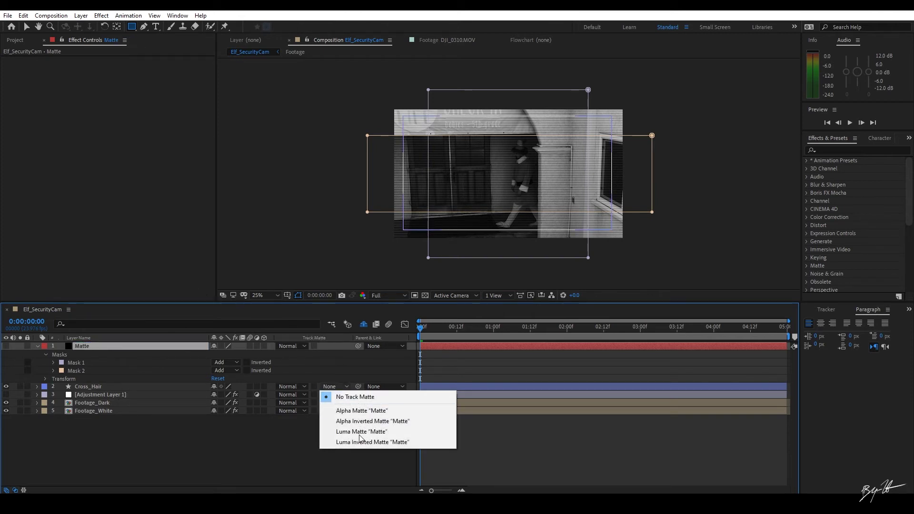
pyautogui.click(358, 423)
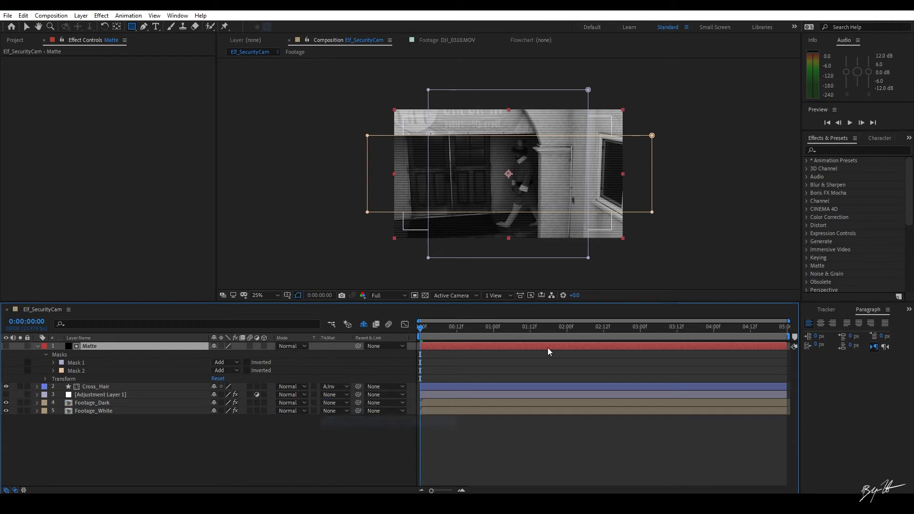
pyautogui.click(215, 471)
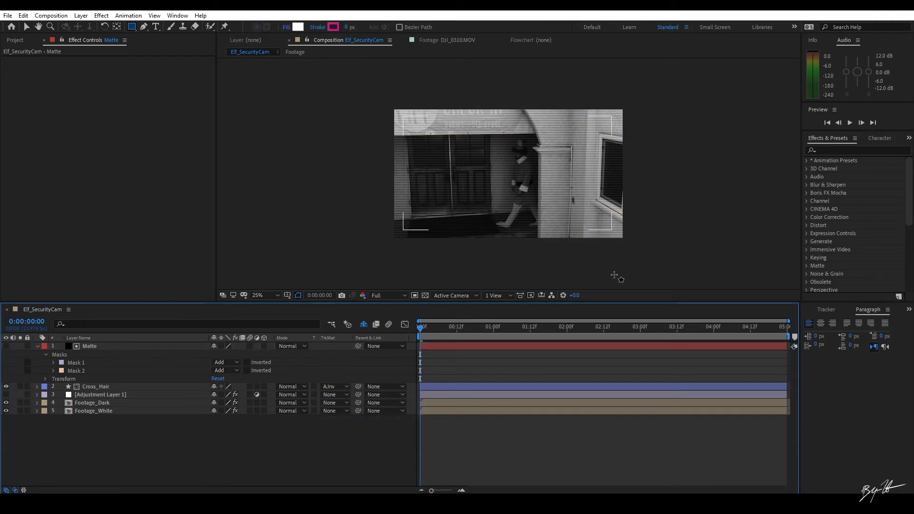
# Briefly show the Matte layer to check its masks, then hide it again.
pyautogui.click(254, 355)
pyautogui.click(95, 346)
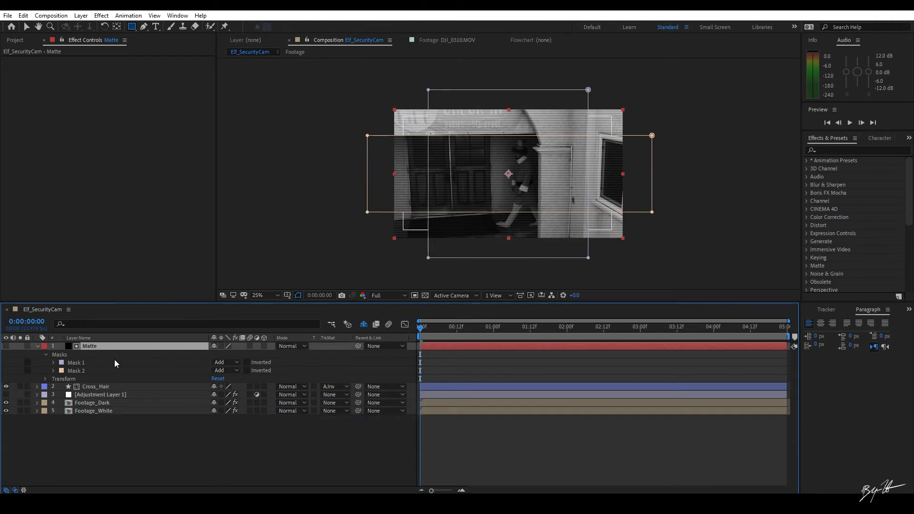
pyautogui.click(8, 347)
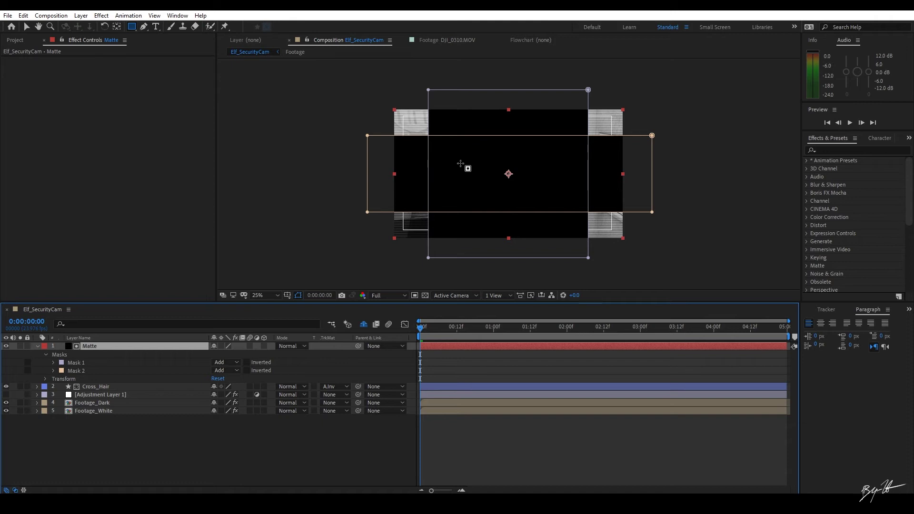
pyautogui.click(7, 345)
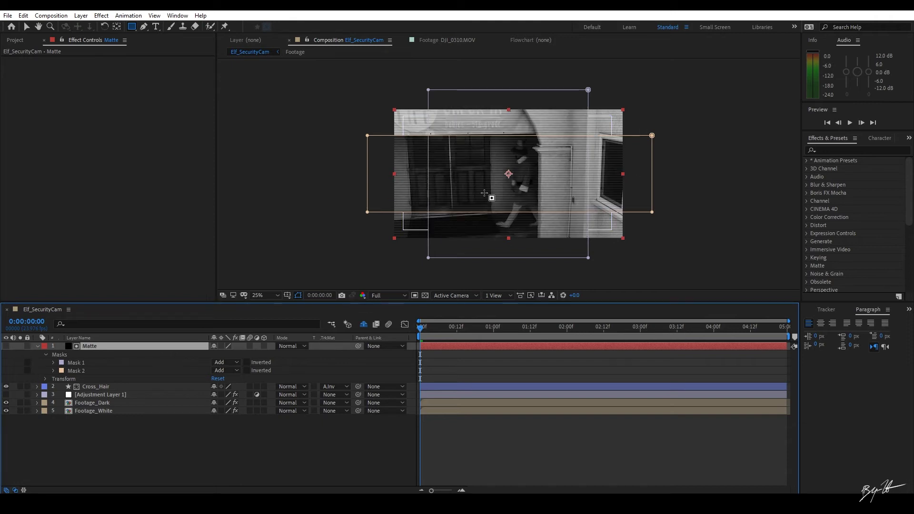
pyautogui.click(298, 451)
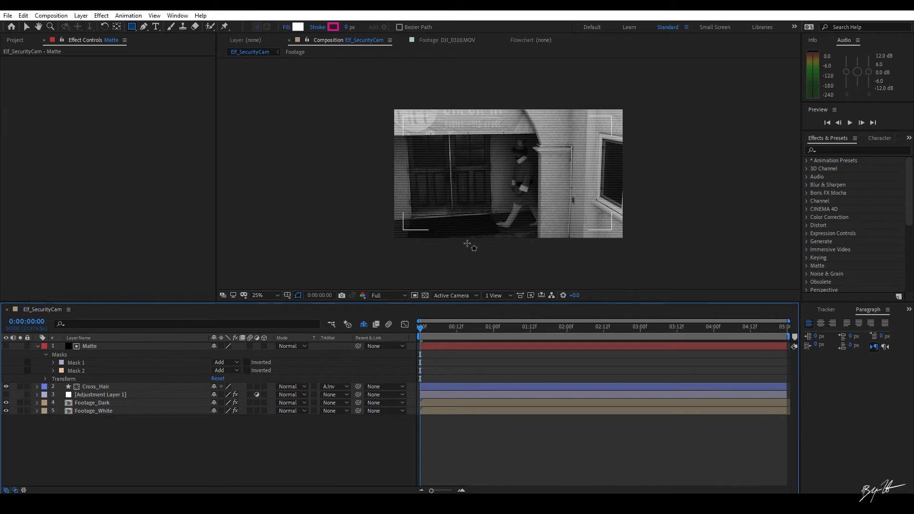
# Preview the corner-bracket result and collapse the Matte layer.
pyautogui.moveTo(421, 327); pyautogui.dragTo(332, 316)
pyautogui.press('space')
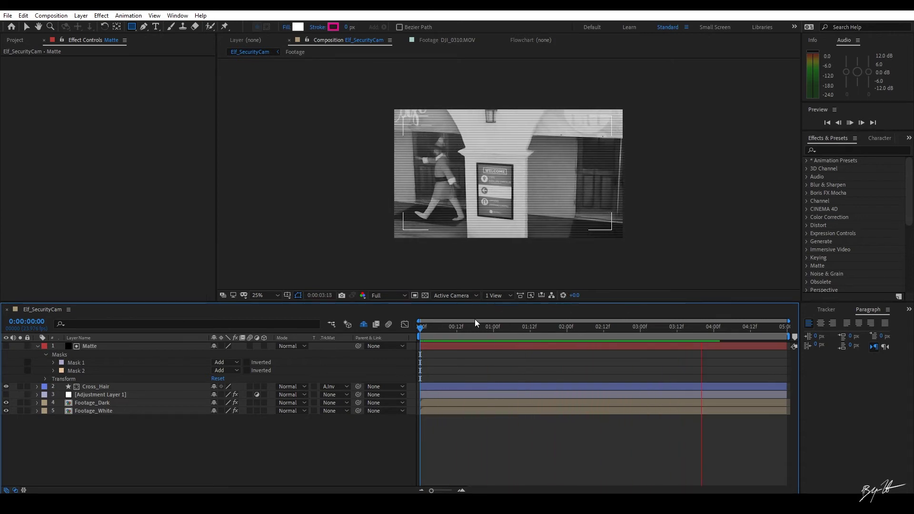
pyautogui.press('space')
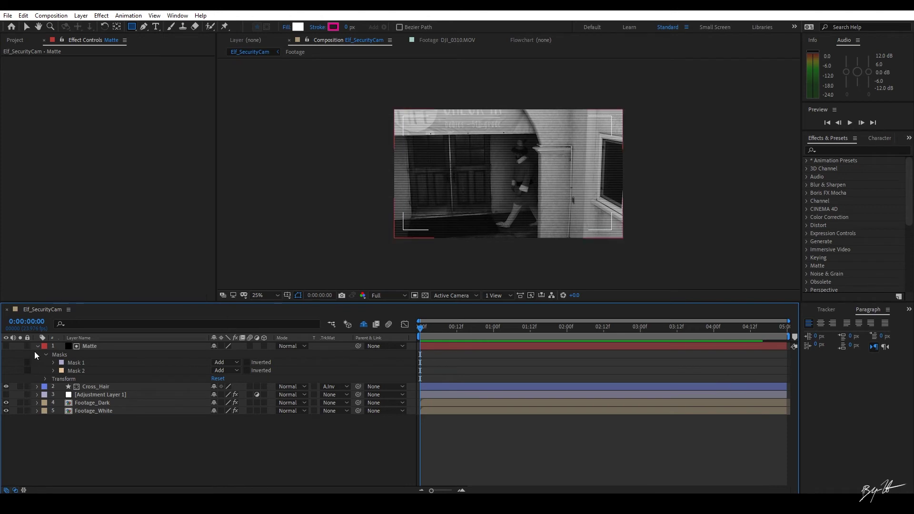
pyautogui.click(38, 346)
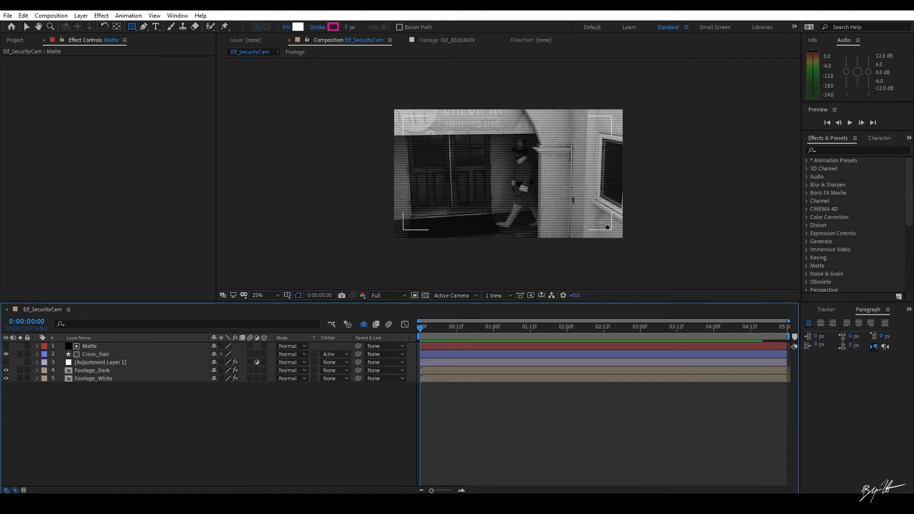
pyautogui.rightClick(151, 424)
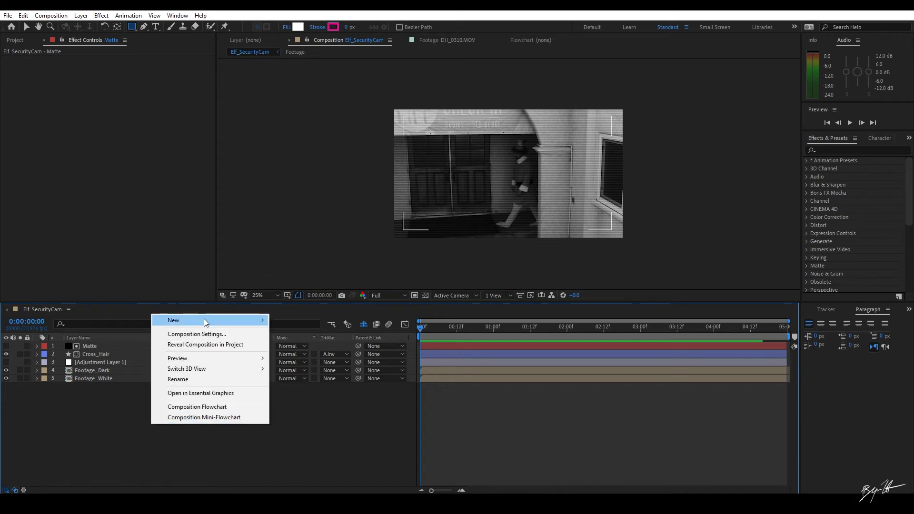
# Add a text layer reading REC and make it Faux Bold.
pyautogui.moveTo(227, 320)
pyautogui.click(289, 335)
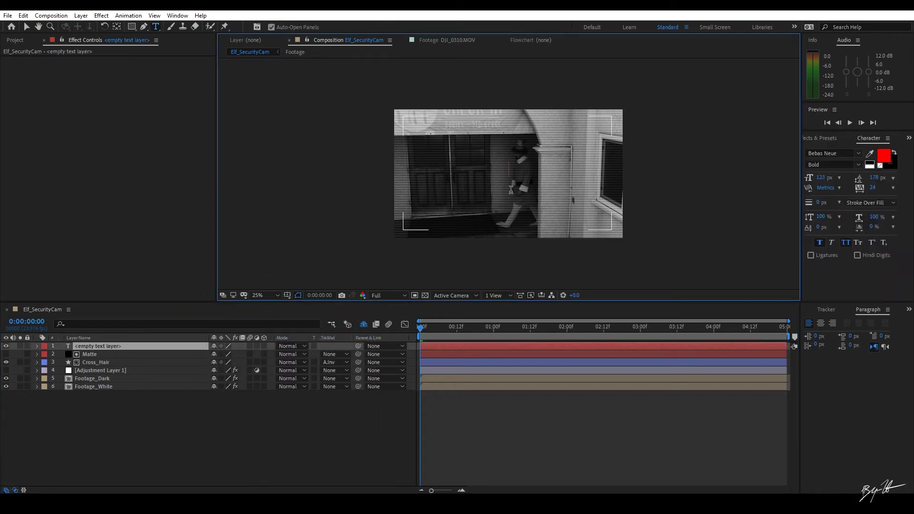
pyautogui.write('REC')
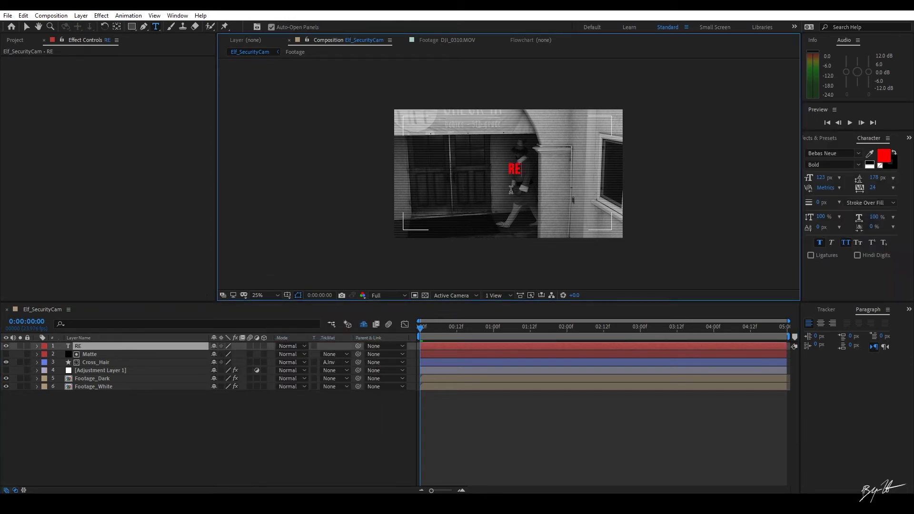
pyautogui.click(360, 392)
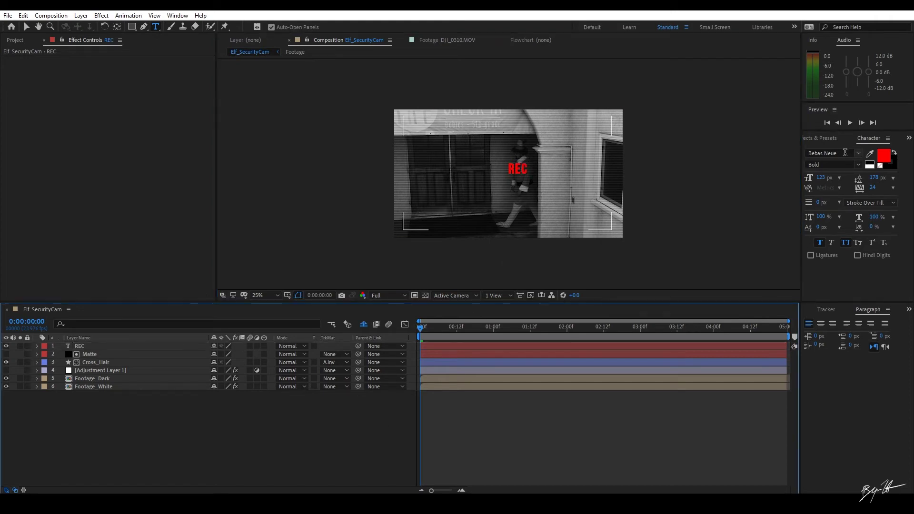
pyautogui.click(820, 244)
# Set the REC text's font size to 66 px.
pyautogui.click(97, 346)
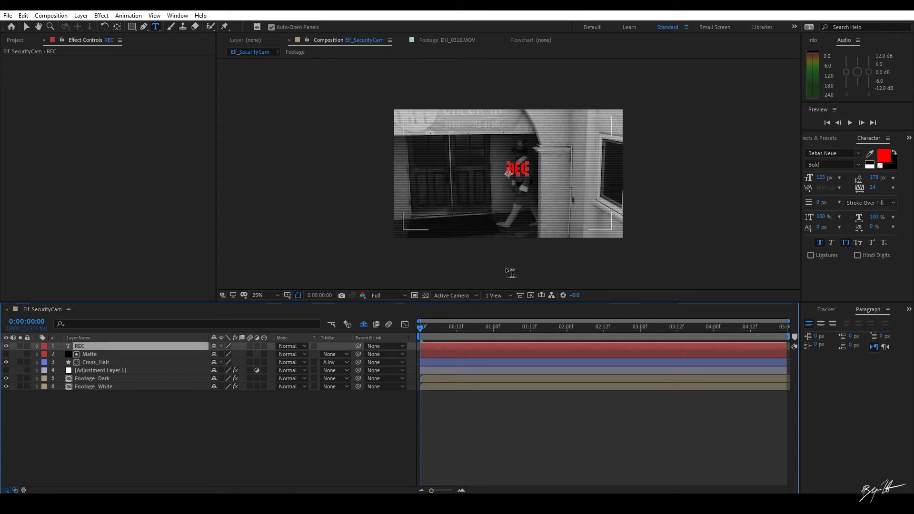
pyautogui.press('s')
pyautogui.click(821, 177)
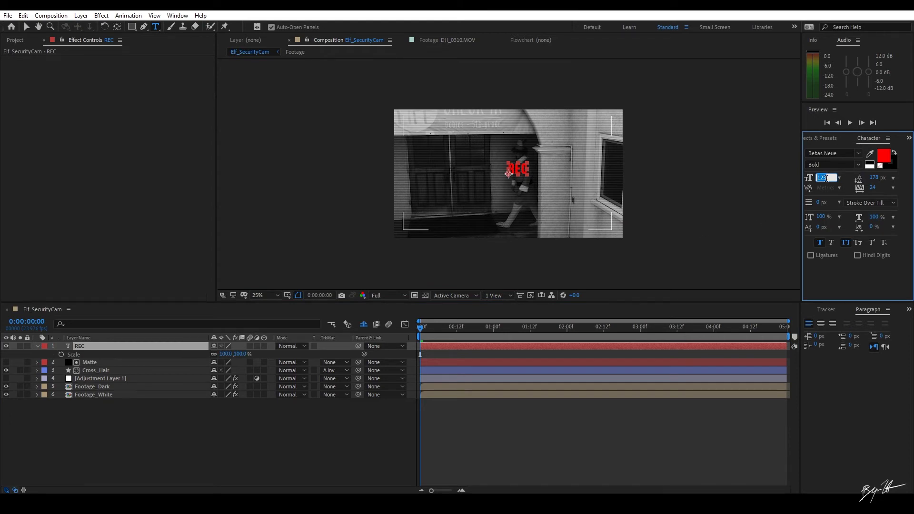
pyautogui.write('66')
pyautogui.press('Return')
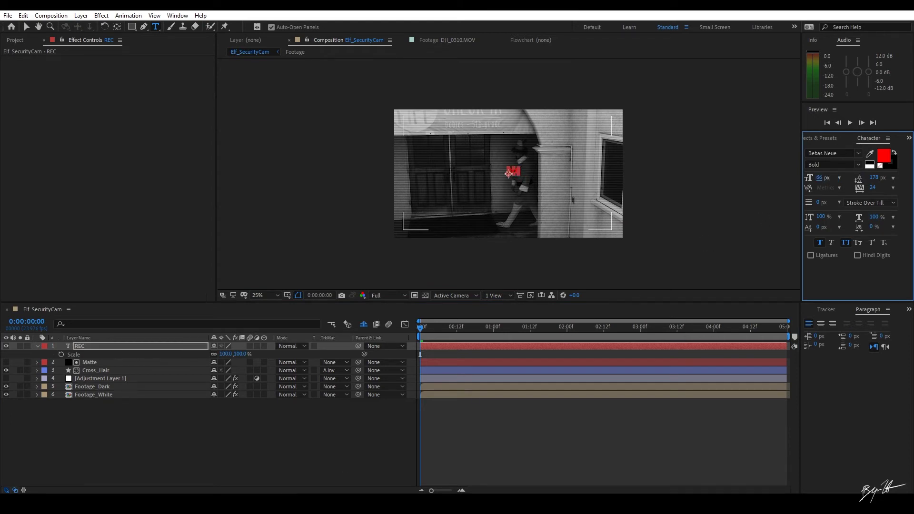
pyautogui.click(372, 350)
# Fit the comp in the preview and move REC to the footage's bottom-right corner.
pyautogui.press('v')
pyautogui.click(117, 345)
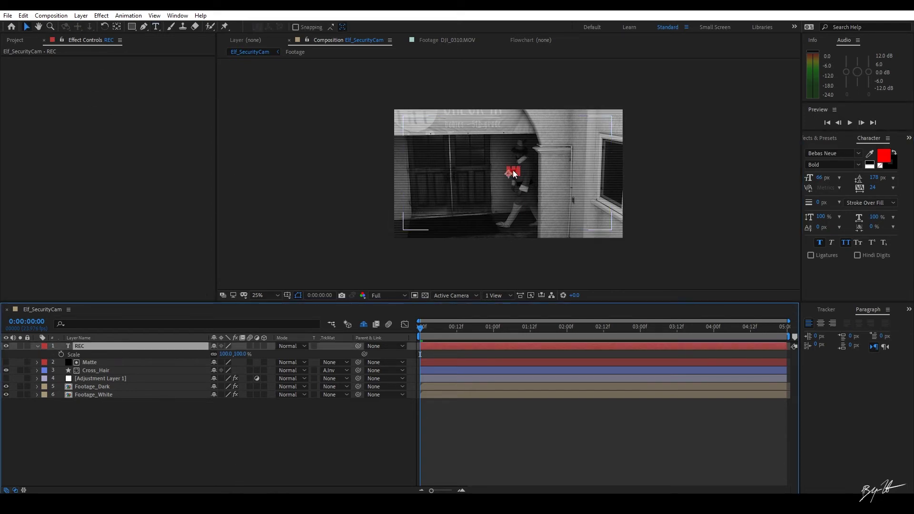
pyautogui.press('.')
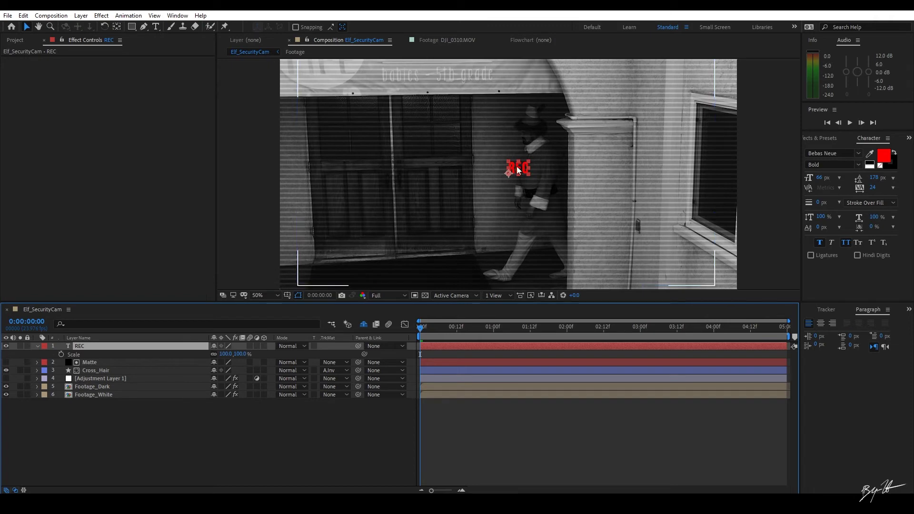
pyautogui.click(259, 296)
pyautogui.click(263, 305)
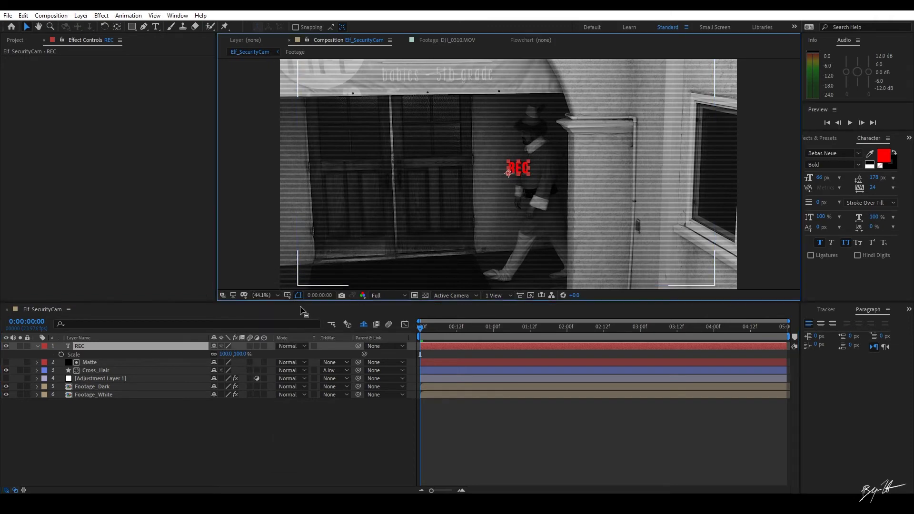
pyautogui.moveTo(564, 184); pyautogui.dragTo(645, 259)
pyautogui.click(78, 337)
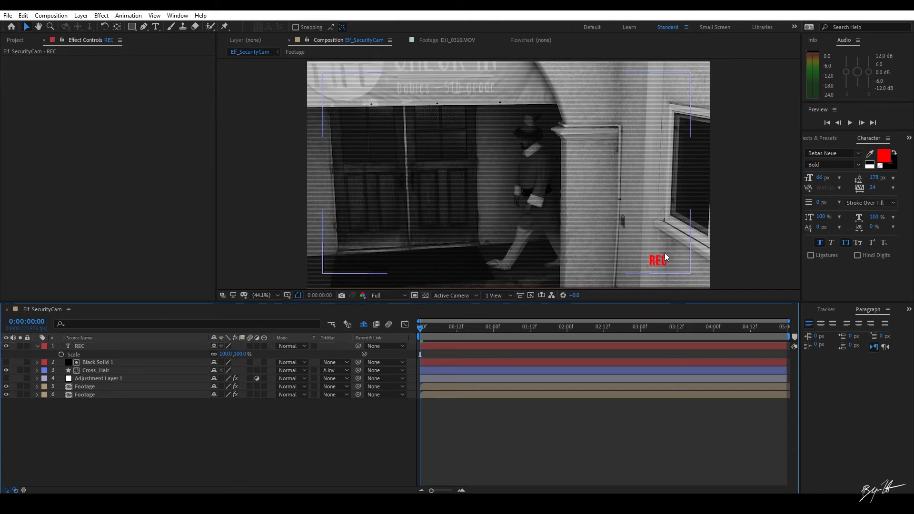
pyautogui.rightClick(221, 420)
# Create Shape Layer 1 and draw a small Ellipse 1 on the footage with the Ellipse tool.
pyautogui.click(123, 453)
pyautogui.rightClick(153, 318)
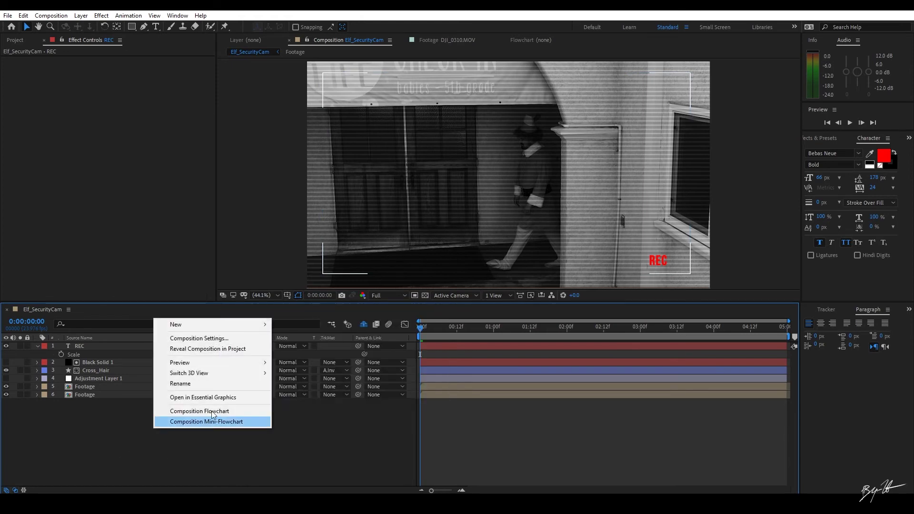
pyautogui.moveTo(215, 324)
pyautogui.click(316, 390)
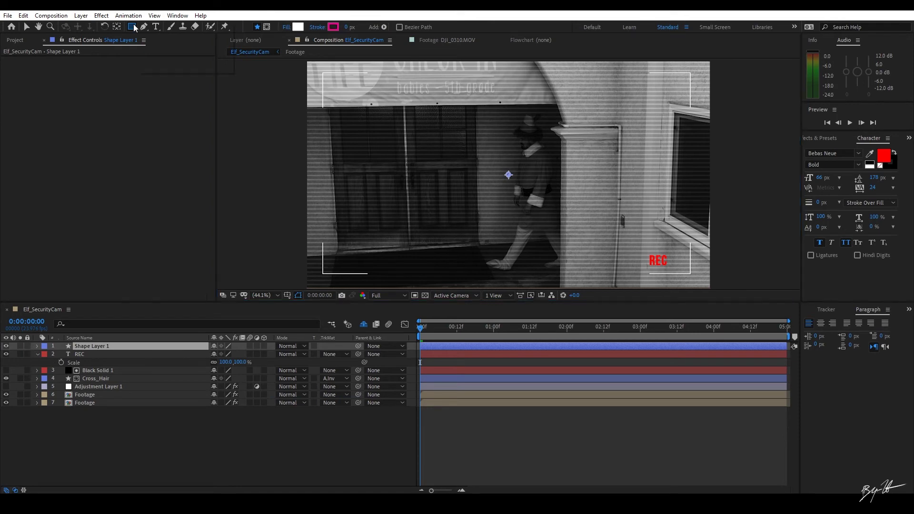
pyautogui.moveTo(133, 29); pyautogui.dragTo(178, 47)
pyautogui.moveTo(595, 196); pyautogui.dragTo(610, 211)
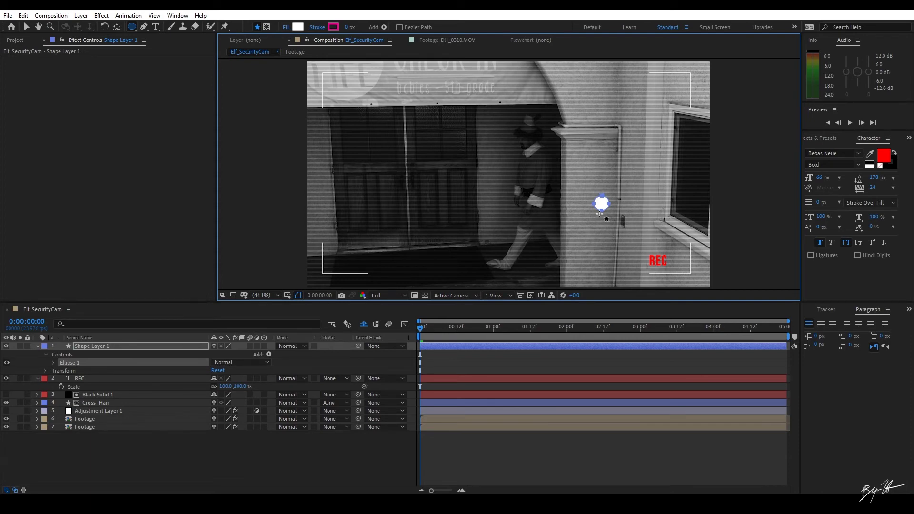
pyautogui.click(98, 345)
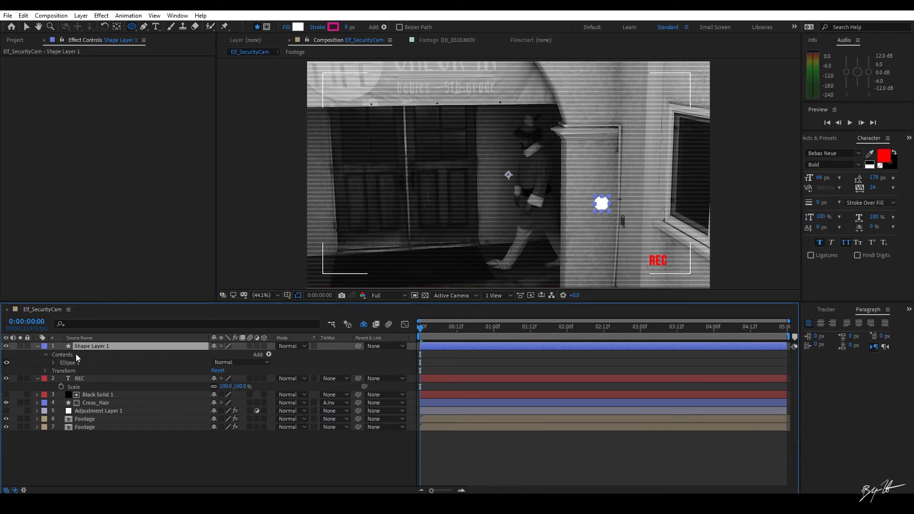
pyautogui.click(53, 363)
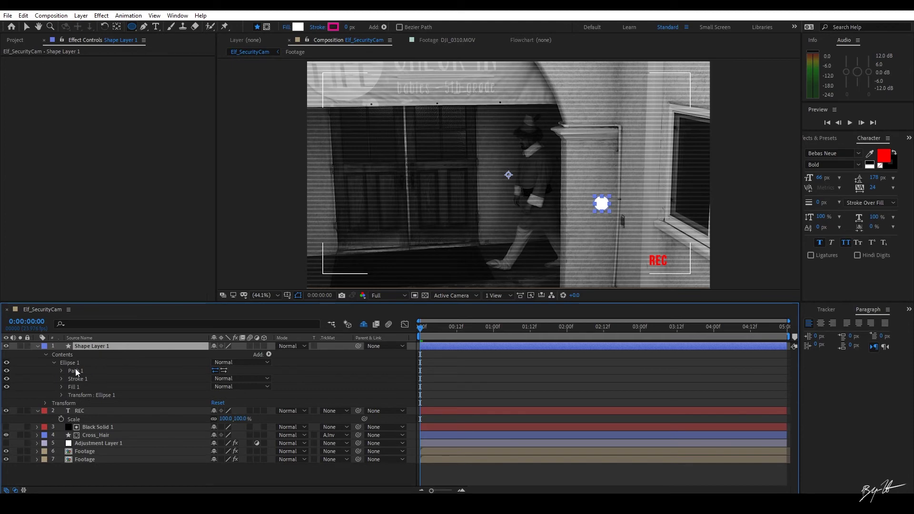
# Hide the ellipse's stroke and eyedropper-sample red into its Fill 1 colour.
pyautogui.click(6, 379)
pyautogui.click(72, 388)
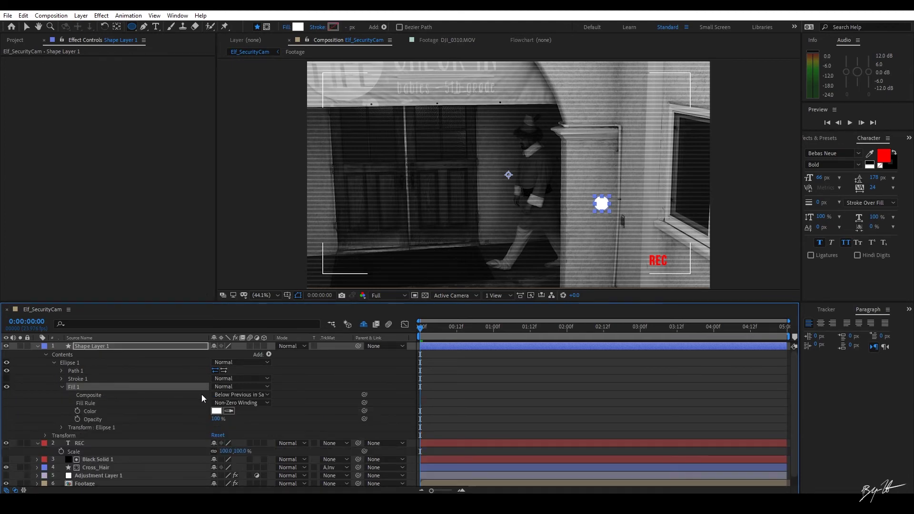
pyautogui.click(221, 410)
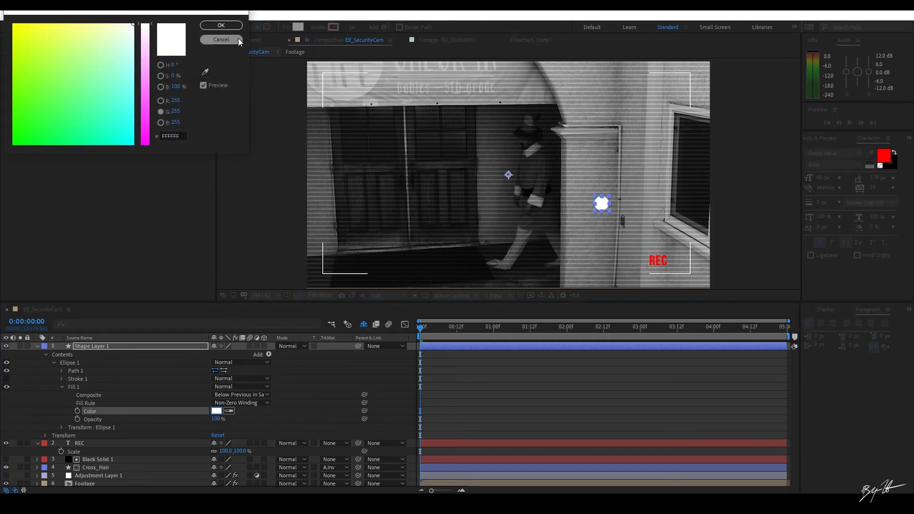
pyautogui.click(221, 40)
pyautogui.click(229, 410)
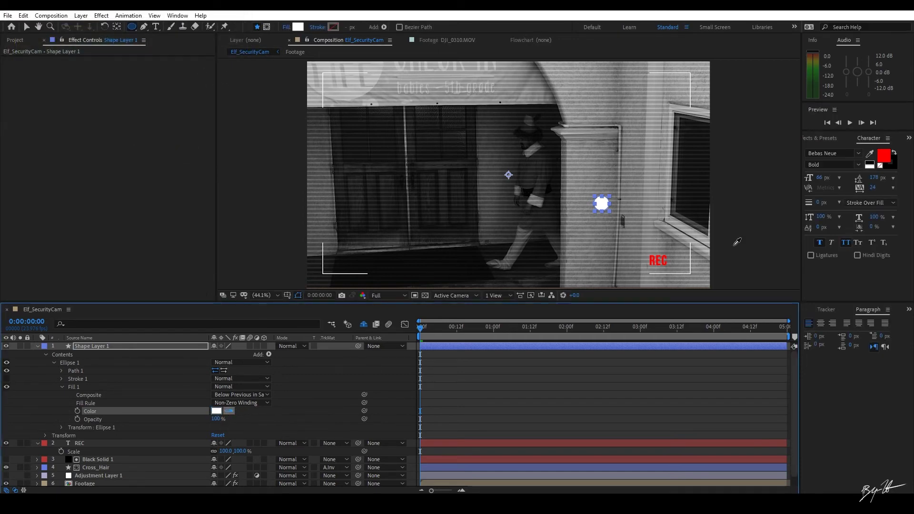
pyautogui.click(884, 156)
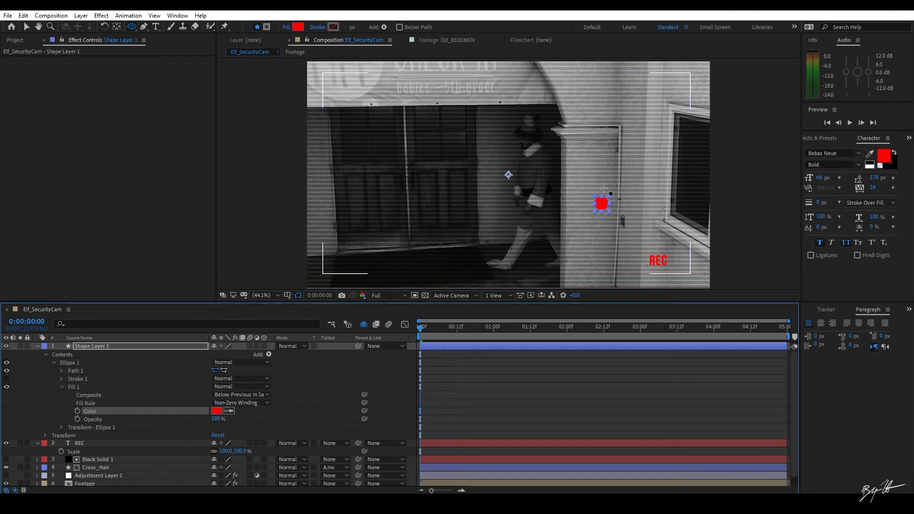
pyautogui.click(230, 410)
pyautogui.click(261, 188)
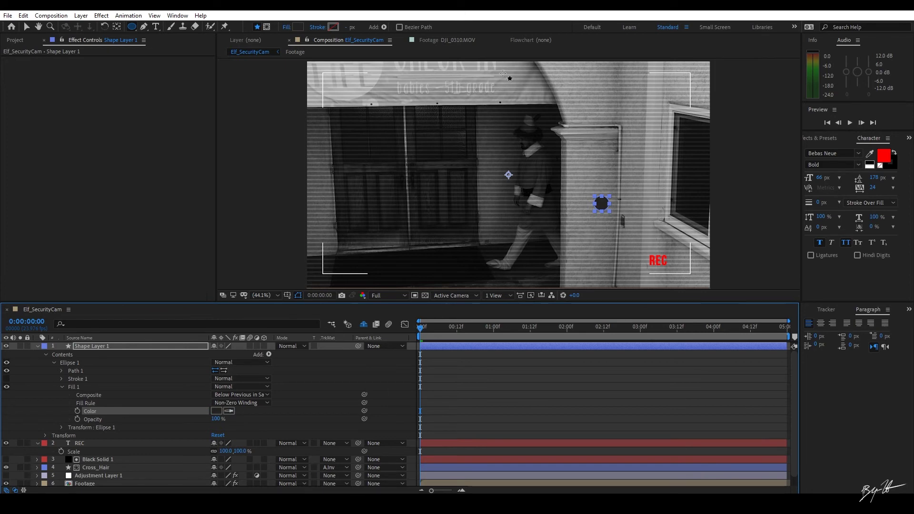
pyautogui.click(229, 411)
pyautogui.click(477, 443)
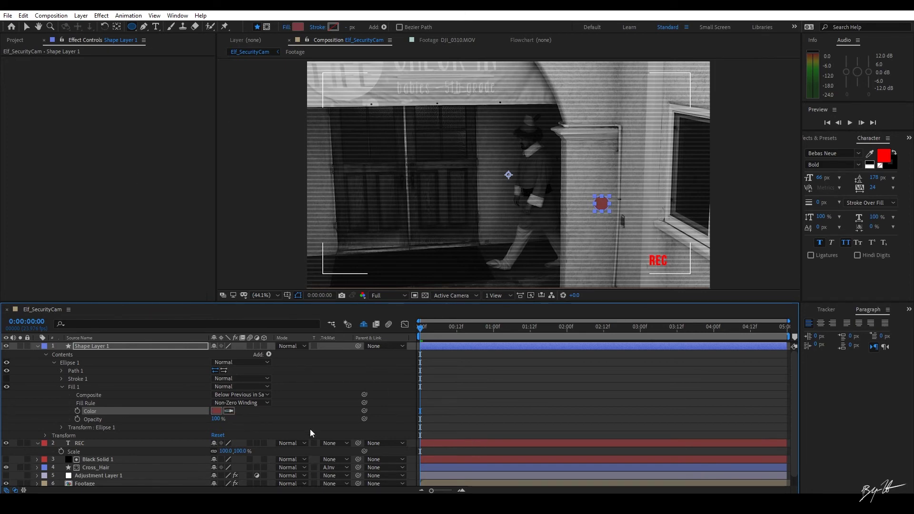
pyautogui.click(463, 342)
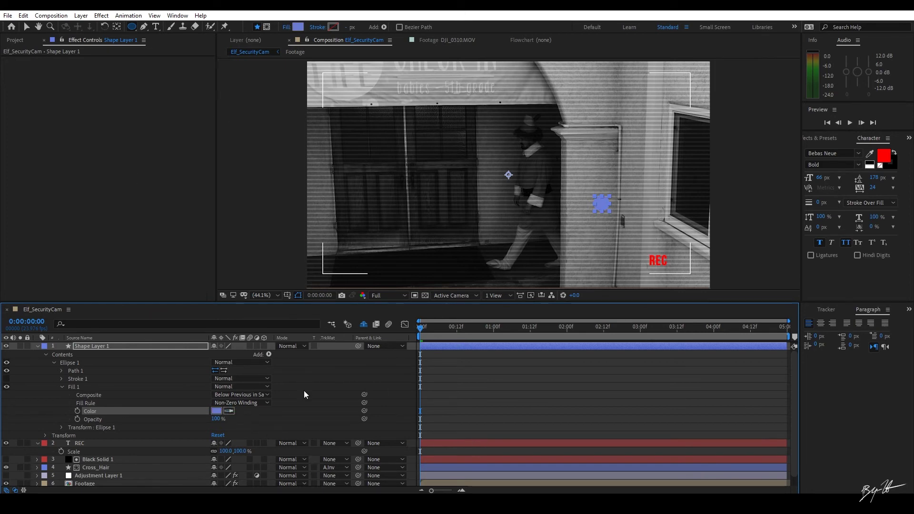
pyautogui.click(885, 155)
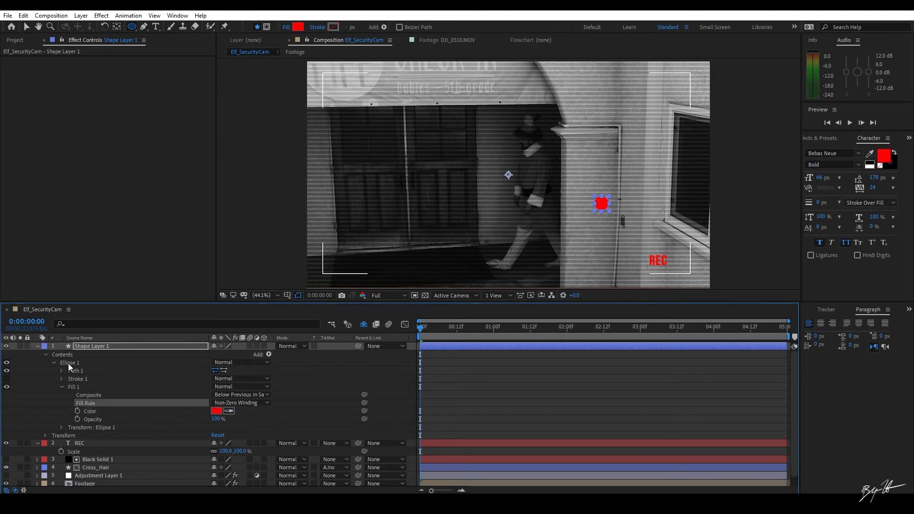
# Set the Ellipse 1 transform scale to 66% and collapse the shape layer.
pyautogui.click(67, 364)
pyautogui.click(61, 371)
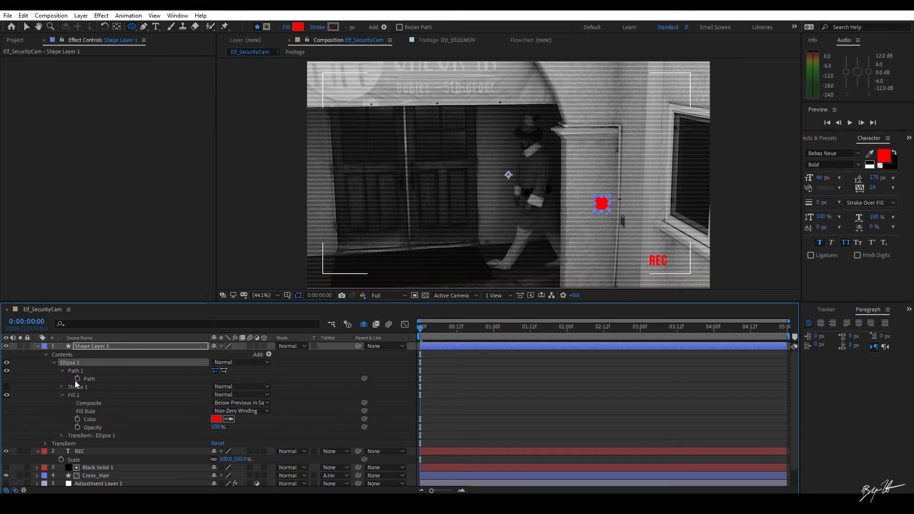
pyautogui.click(59, 370)
pyautogui.click(61, 388)
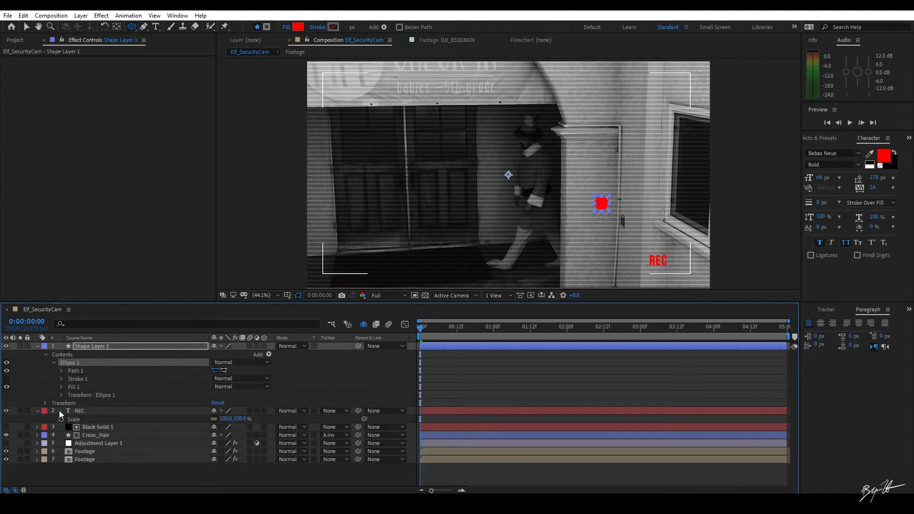
pyautogui.click(60, 396)
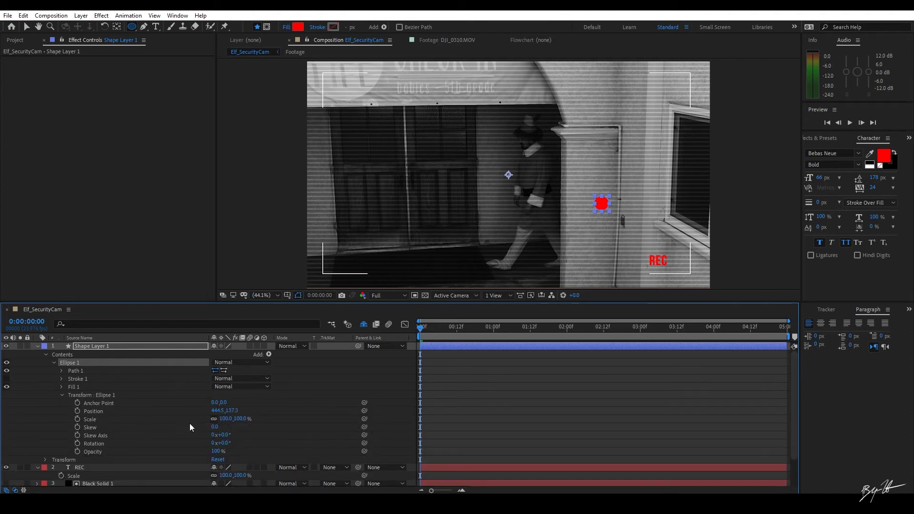
pyautogui.click(226, 419)
pyautogui.write('66')
pyautogui.press('Return')
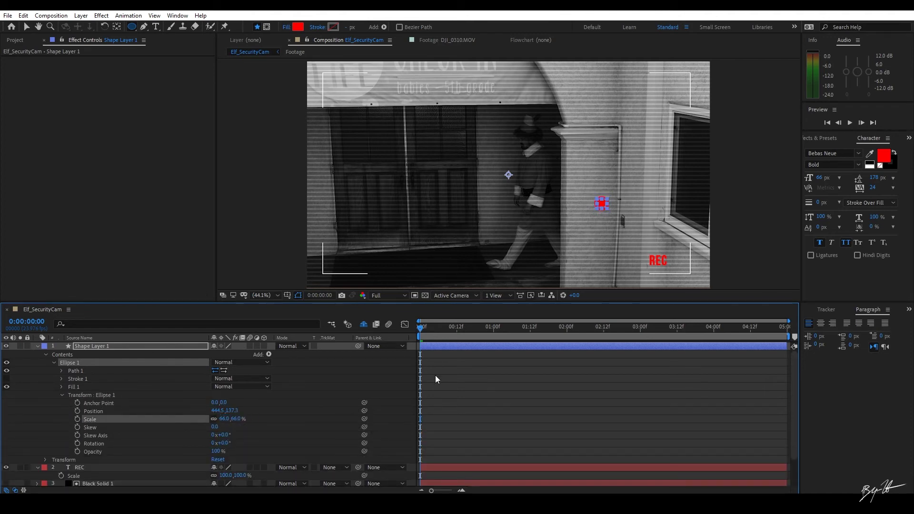
pyautogui.click(546, 340)
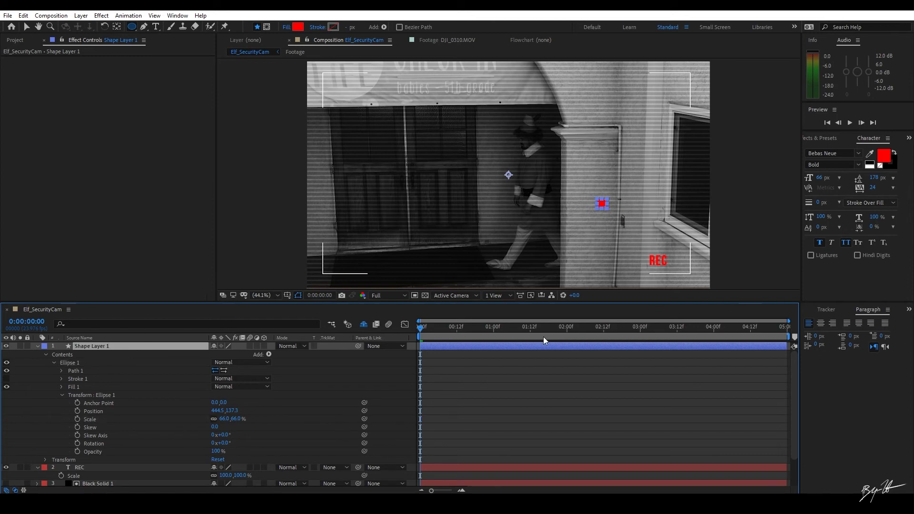
pyautogui.click(38, 346)
pyautogui.click(265, 424)
pyautogui.click(103, 348)
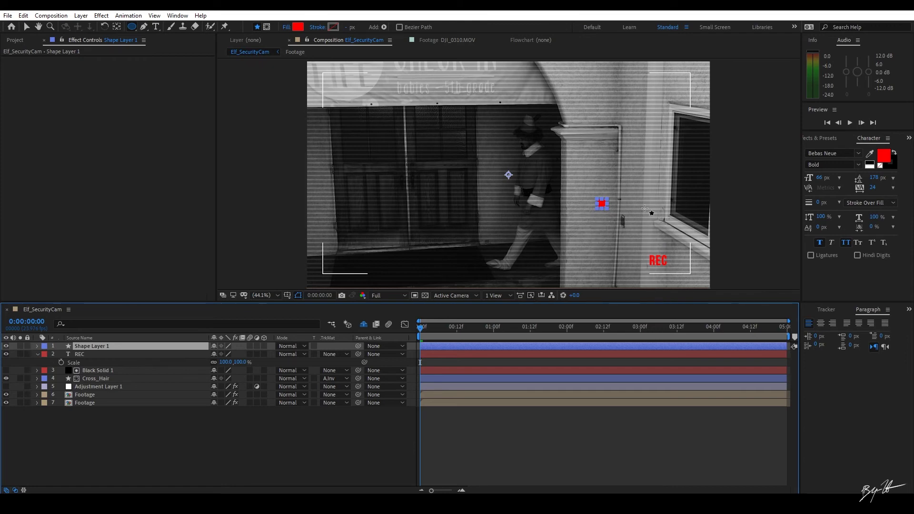
# Rename the shape layer to Rec_Dot.
pyautogui.click(190, 386)
pyautogui.click(185, 346)
pyautogui.press('v')
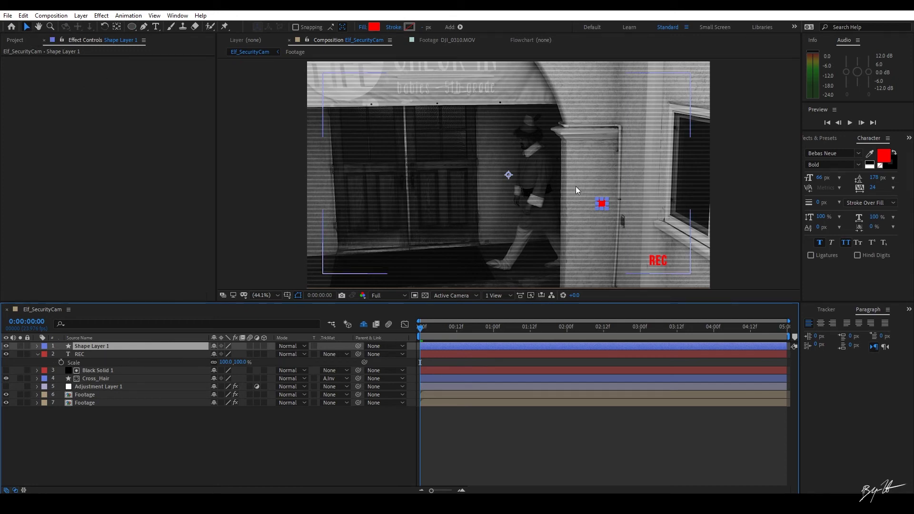
pyautogui.click(132, 435)
pyautogui.click(101, 348)
pyautogui.press('Return')
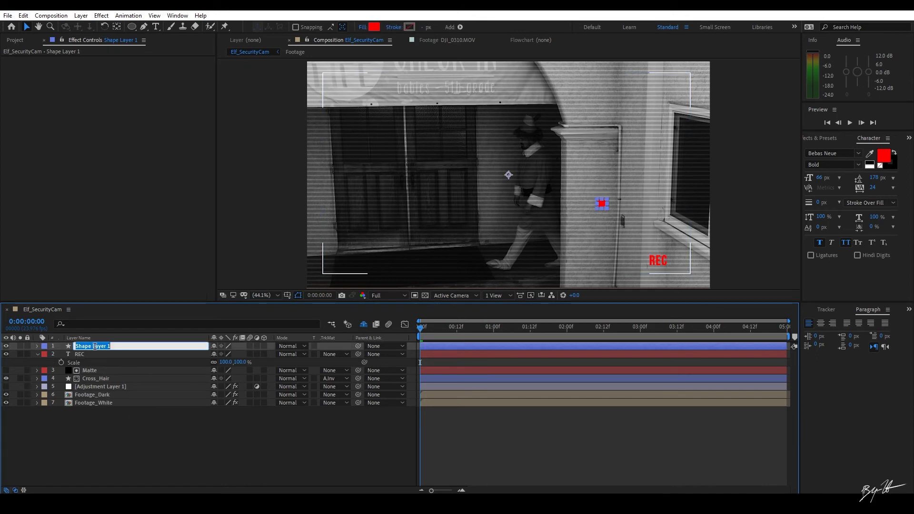
pyautogui.write('REc_Dot')
pyautogui.press('Return')
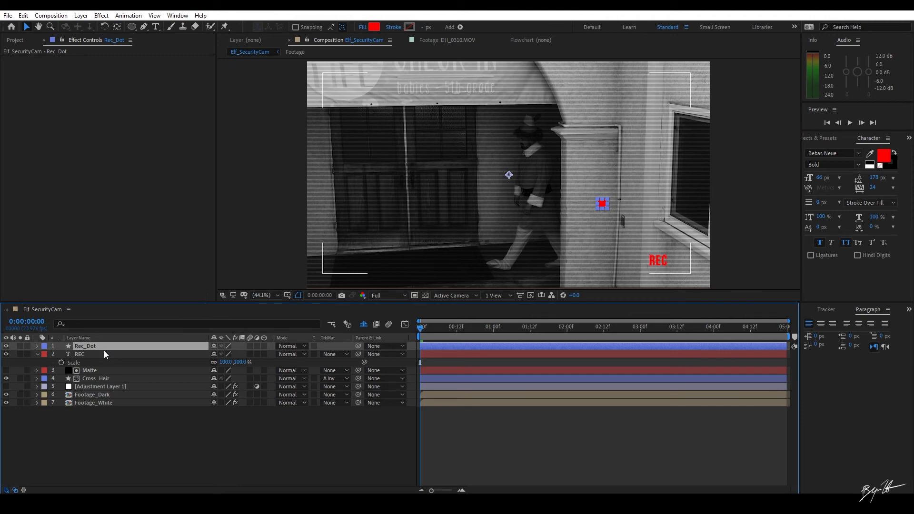
# Move the red dot's position to 1321, 809, just right of the REC text.
pyautogui.press('p')
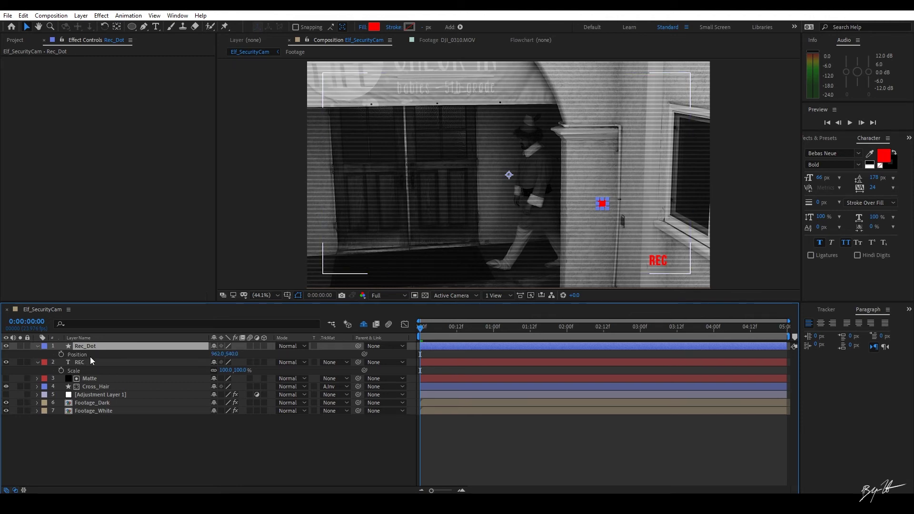
pyautogui.moveTo(218, 354); pyautogui.dragTo(377, 378)
pyautogui.moveTo(235, 354); pyautogui.dragTo(349, 371)
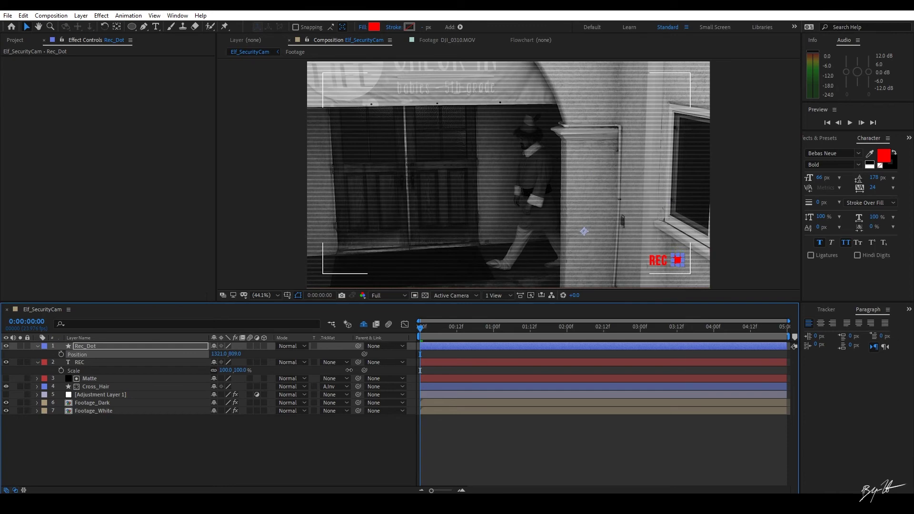
pyautogui.click(286, 450)
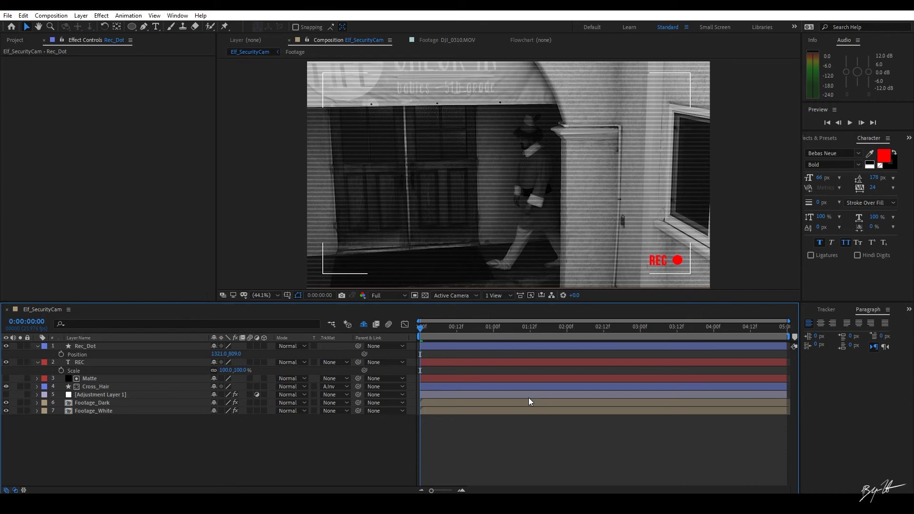
pyautogui.click(81, 395)
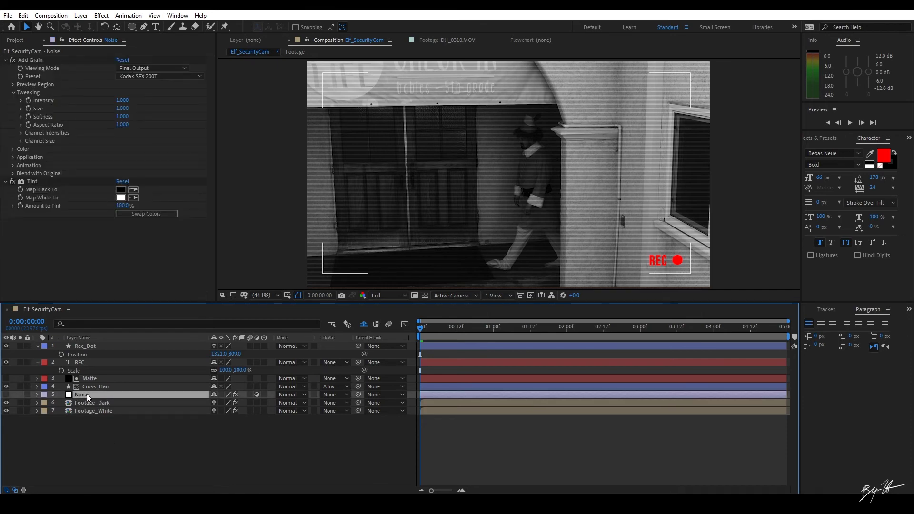
# Duplicate the Noise layer, move Noise 2 to the top, and delete its Tint effect.
pyautogui.hotkey('ctrl', 'd')
pyautogui.moveTo(88, 396); pyautogui.dragTo(108, 343)
pyautogui.click(35, 180)
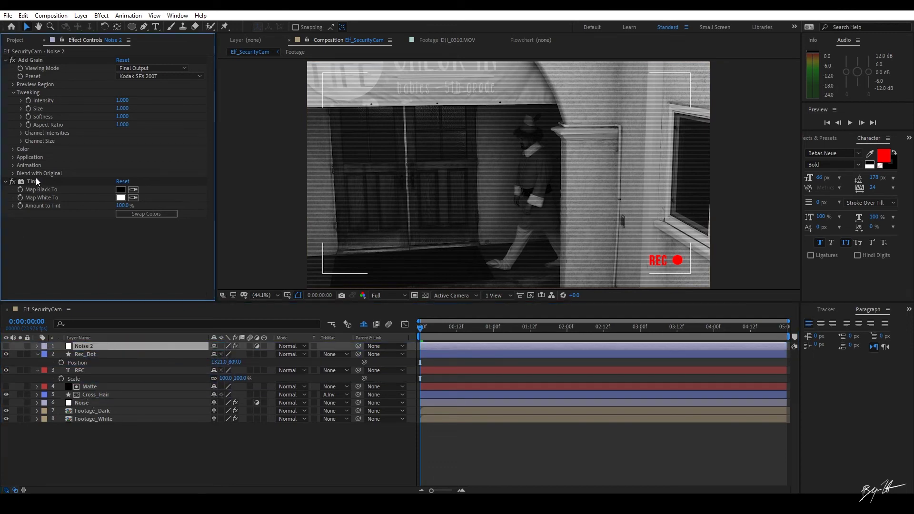
pyautogui.press('Delete')
# Toggle Noise 2's visibility to compare, then play a preview.
pyautogui.click(7, 346)
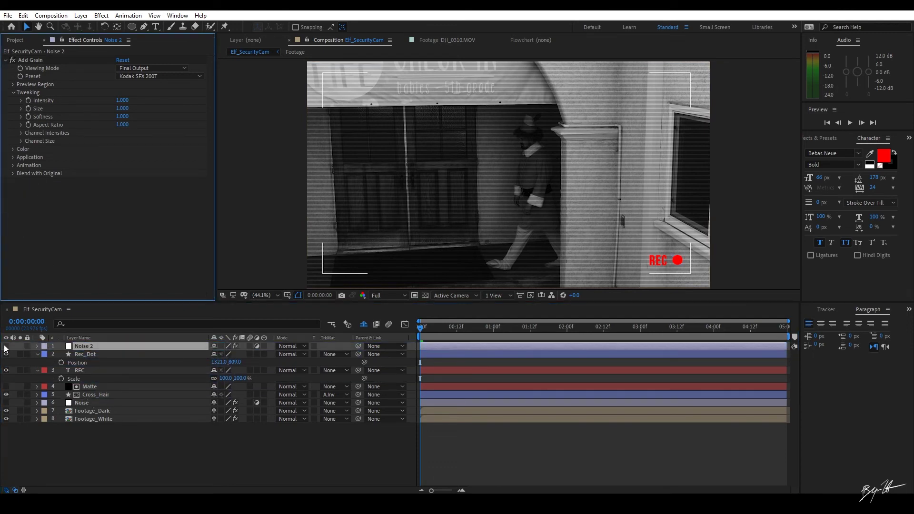
pyautogui.click(6, 403)
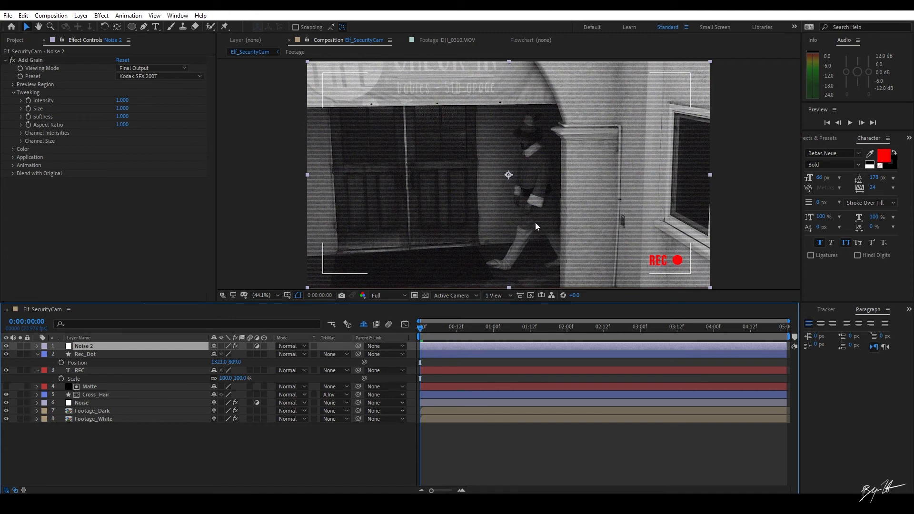
pyautogui.click(7, 347)
pyautogui.click(184, 439)
pyautogui.press('space')
pyautogui.scroll(1, 667, 270)
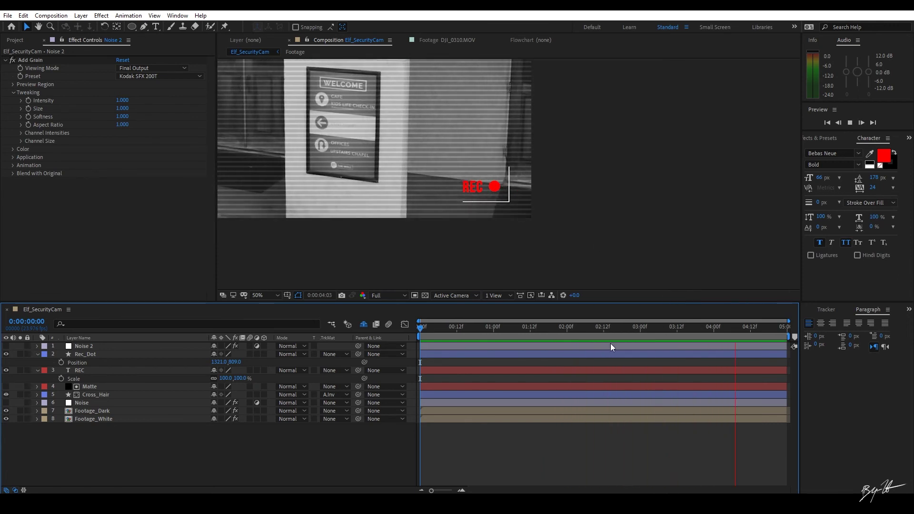
# Precompose the Rec_Dot layer into a new comp named Rec_Dot.
pyautogui.press('space')
pyautogui.click(105, 354)
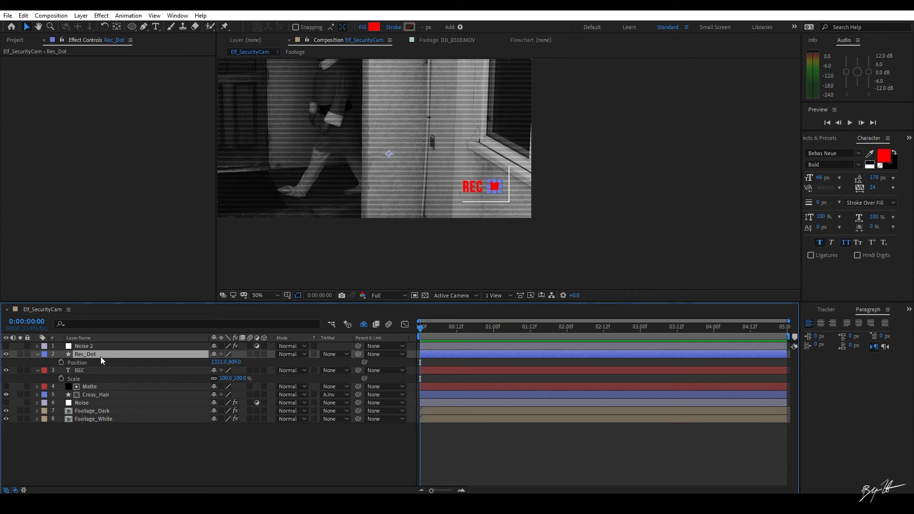
pyautogui.hotkey('ctrl', 'shift', 'c')
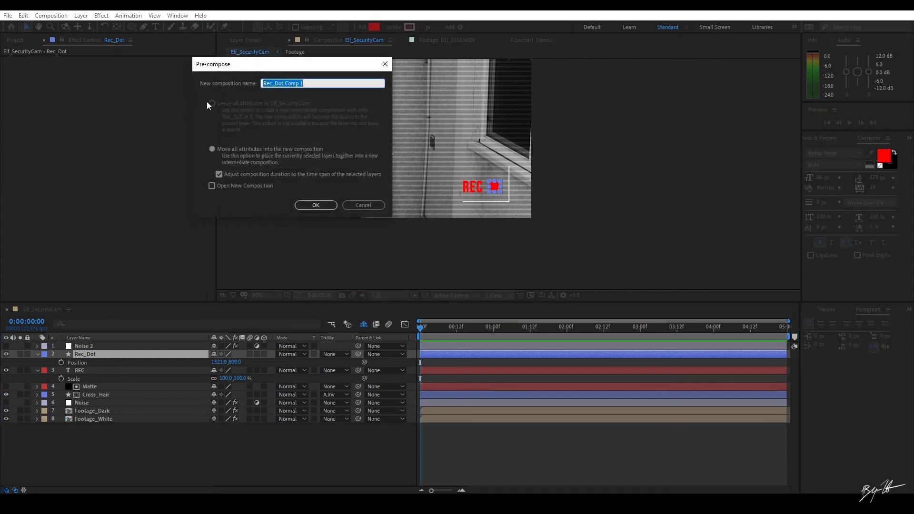
pyautogui.write('Rec_Do')
pyautogui.click(310, 206)
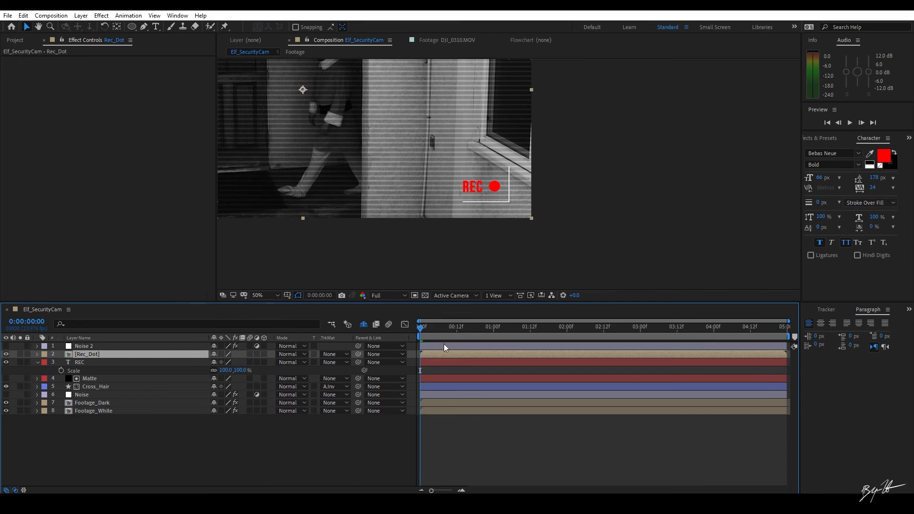
# Move the Rec_Dot comp out of the 01_Comp folder in the Project panel.
pyautogui.press('space')
pyautogui.click(18, 41)
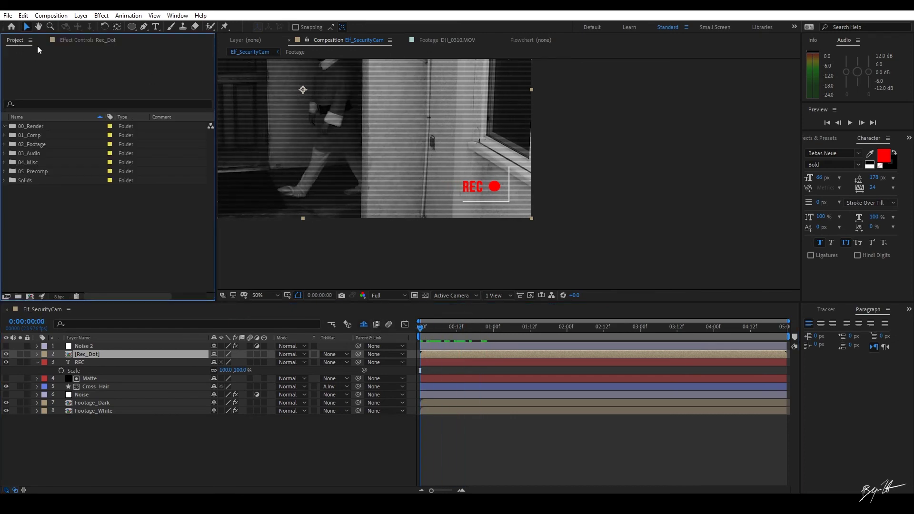
pyautogui.moveTo(30, 153); pyautogui.dragTo(38, 190)
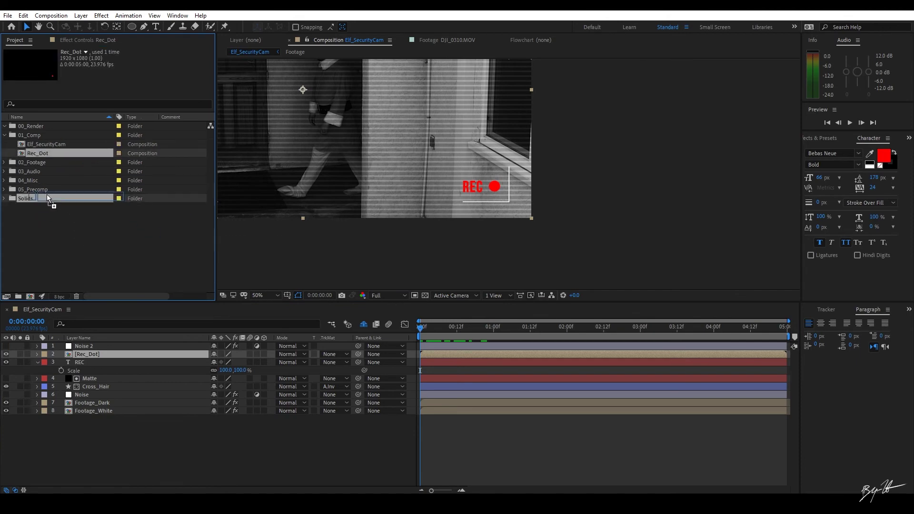
pyautogui.click(4, 136)
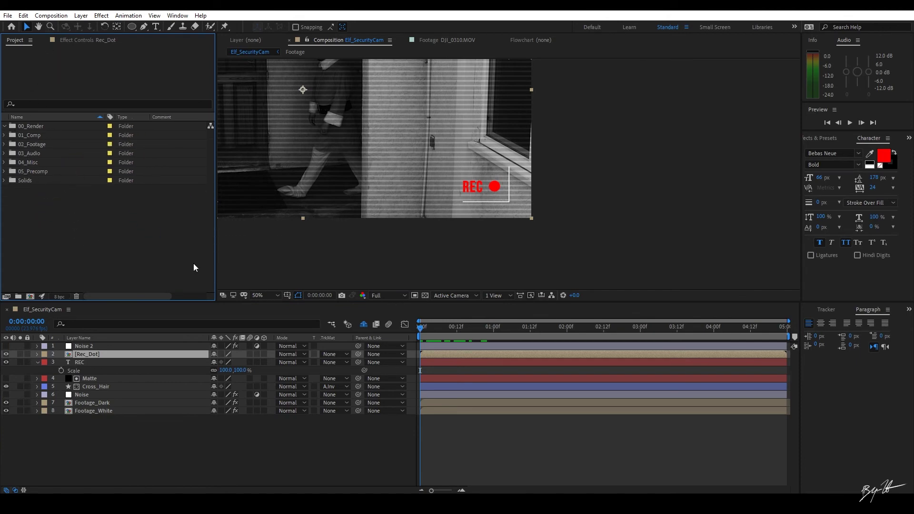
# Keyframe Rec_Dot opacity at 100% on frame 0 and 0% on frame 5.
pyautogui.click(101, 356)
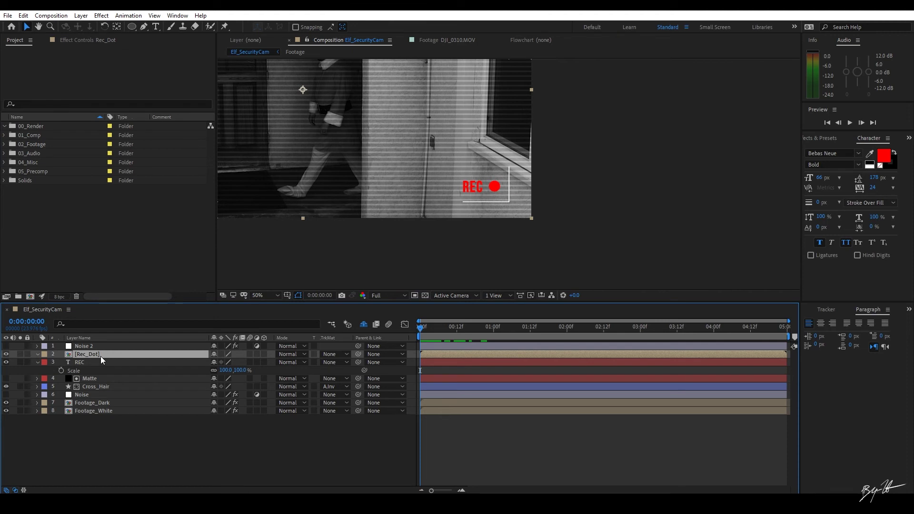
pyautogui.press('t')
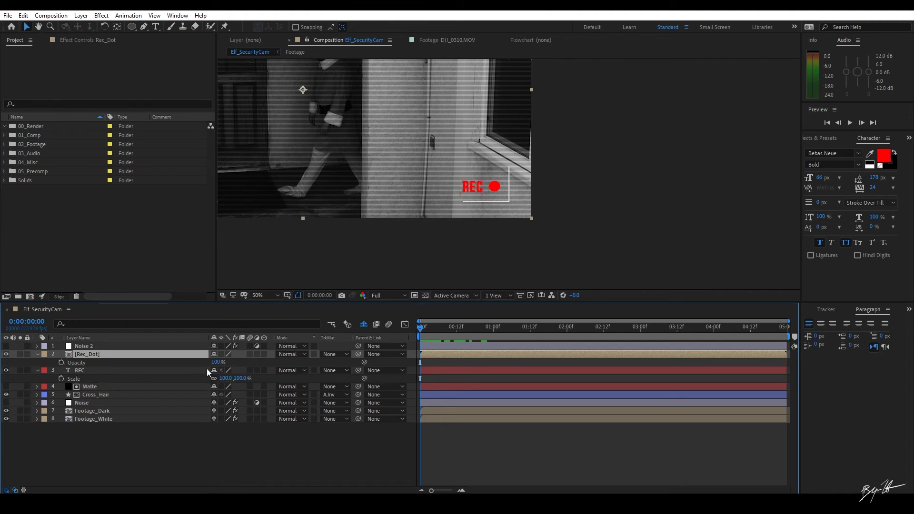
pyautogui.click(61, 362)
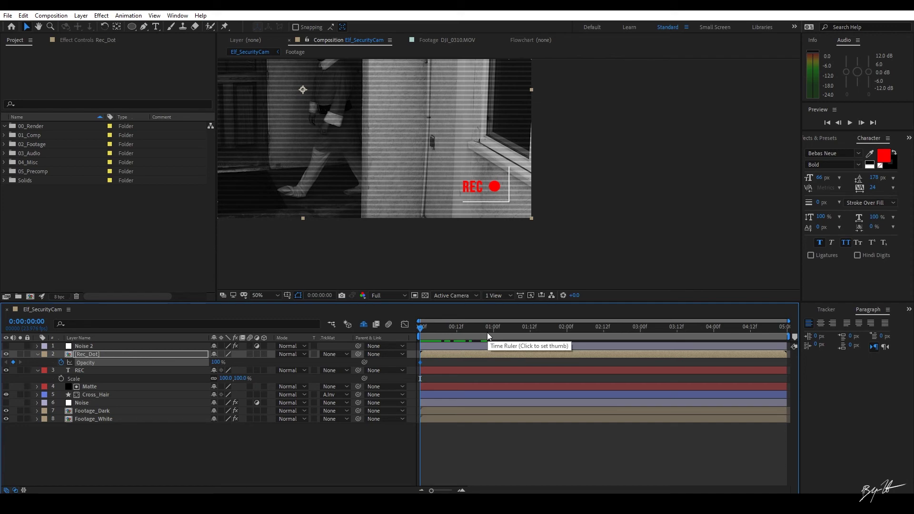
pyautogui.press('pagedown')
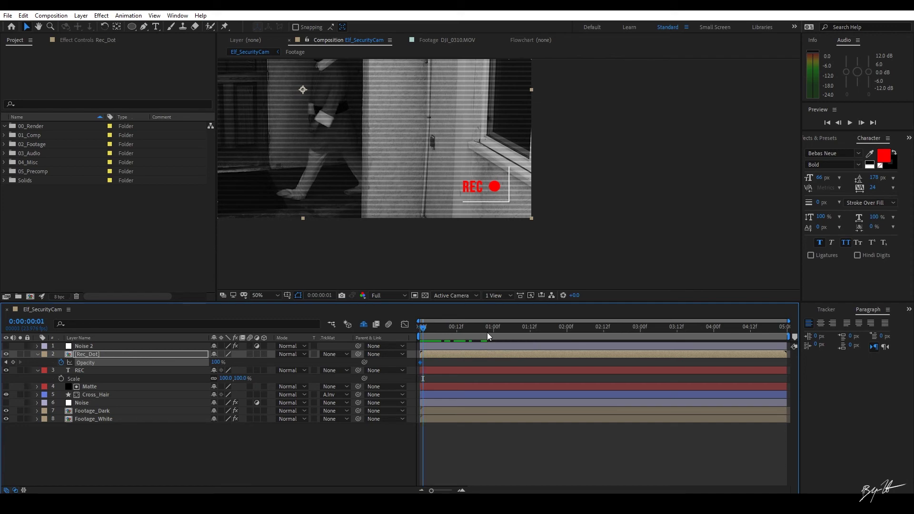
pyautogui.press('pageup')
pyautogui.press('pagedown')
pyautogui.press('pageup')
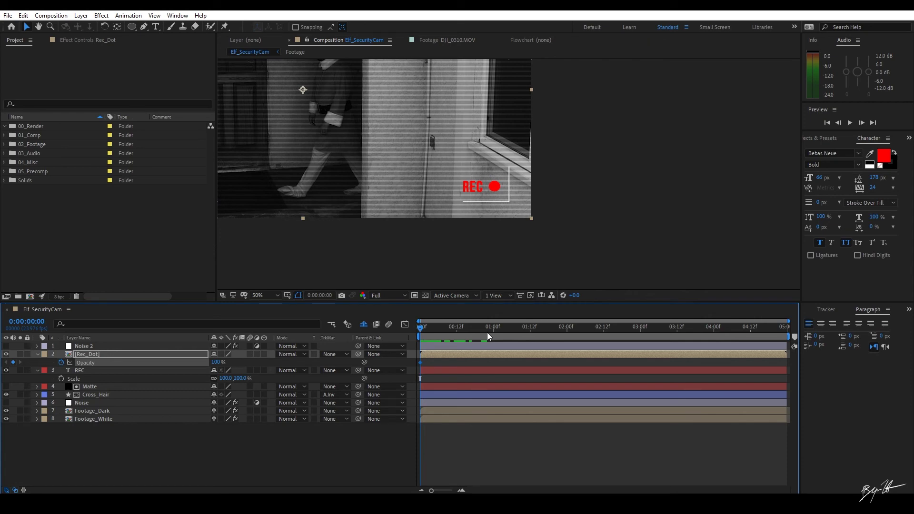
pyautogui.press('pagedown')
pyautogui.press('pagedown')
pyautogui.press('pagedown')
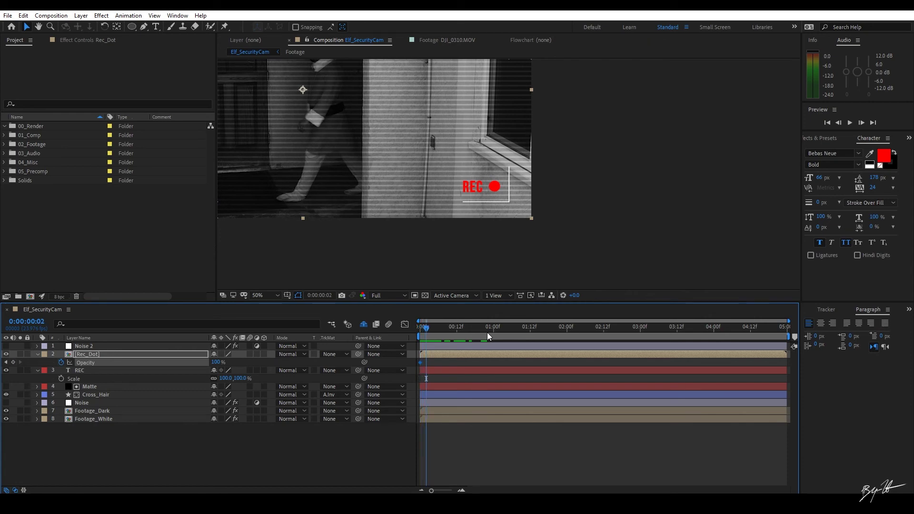
pyautogui.press('pagedown')
pyautogui.press('pagedown')
pyautogui.moveTo(215, 363); pyautogui.dragTo(151, 356)
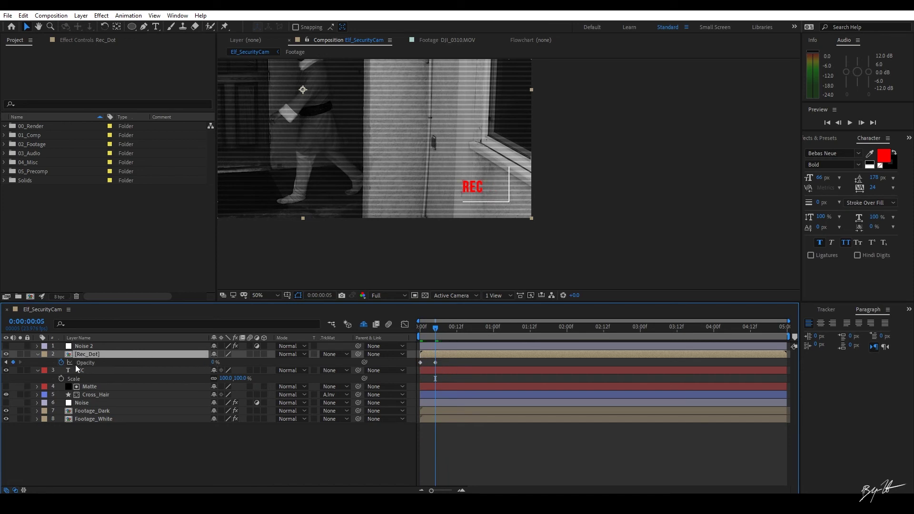
# Return Rec_Dot opacity to 100% at frame 10, preview the blink, and select all three keyframes.
pyautogui.click(249, 453)
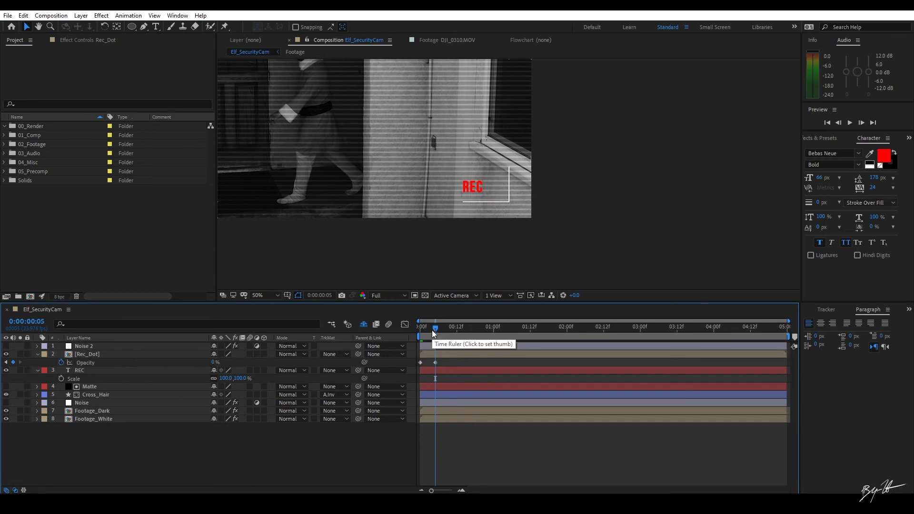
pyautogui.press('pagedown')
pyautogui.press('pagedown')
pyautogui.press('pagedown')
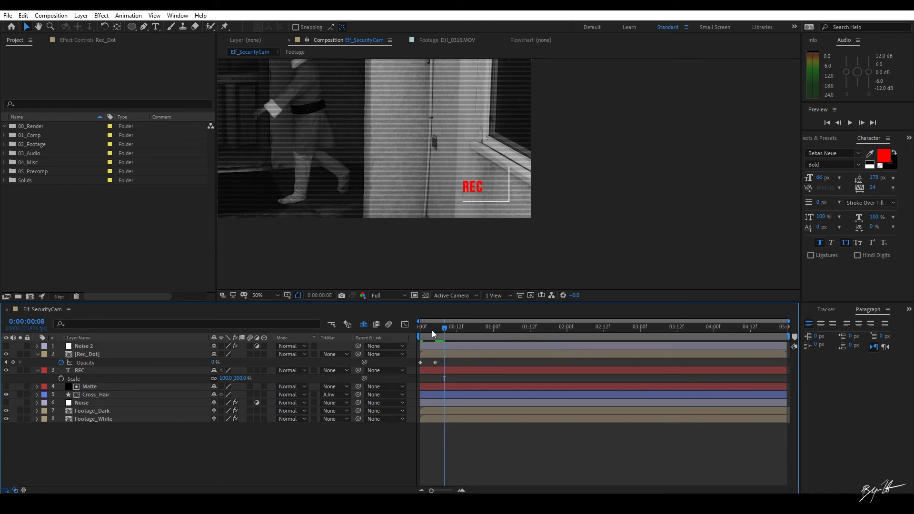
pyautogui.press('pagedown')
pyautogui.press('pageup')
pyautogui.press('pageup')
pyautogui.press('pageup')
pyautogui.press('pageup')
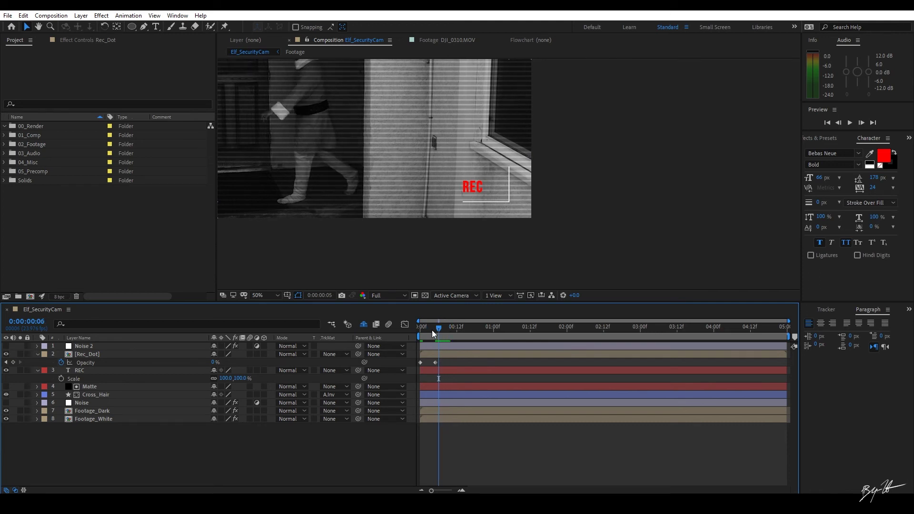
pyautogui.press('pagedown')
pyautogui.press('pagedown')
pyautogui.press('pagedown')
pyautogui.press('pagedown')
pyautogui.press('pagedown')
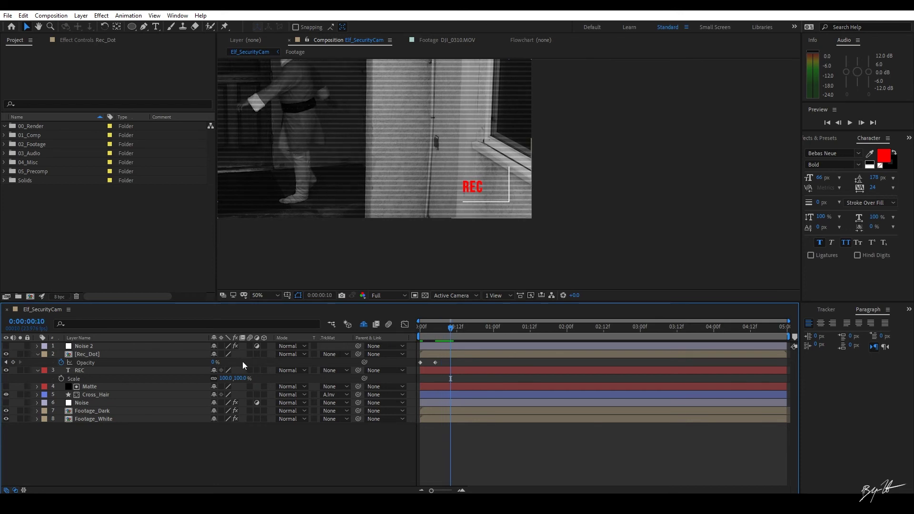
pyautogui.moveTo(214, 363); pyautogui.dragTo(473, 367)
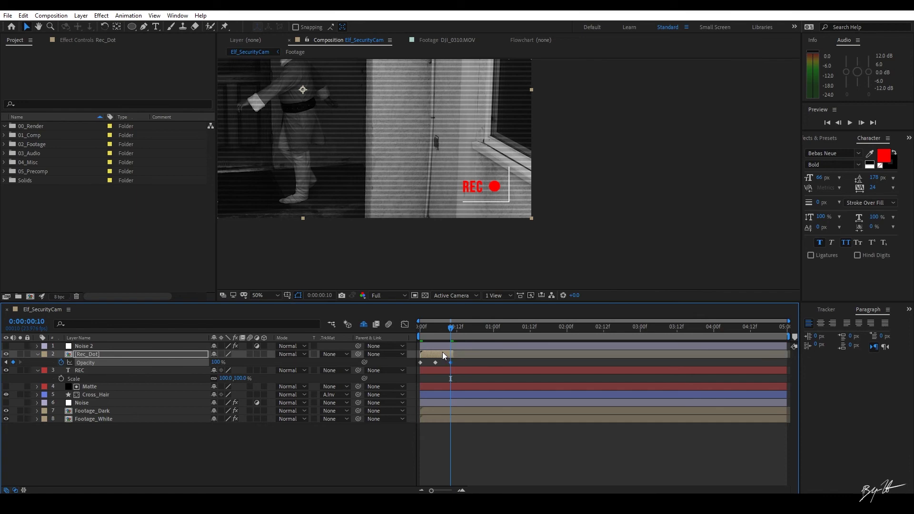
pyautogui.moveTo(451, 328); pyautogui.dragTo(422, 327)
pyautogui.press('space')
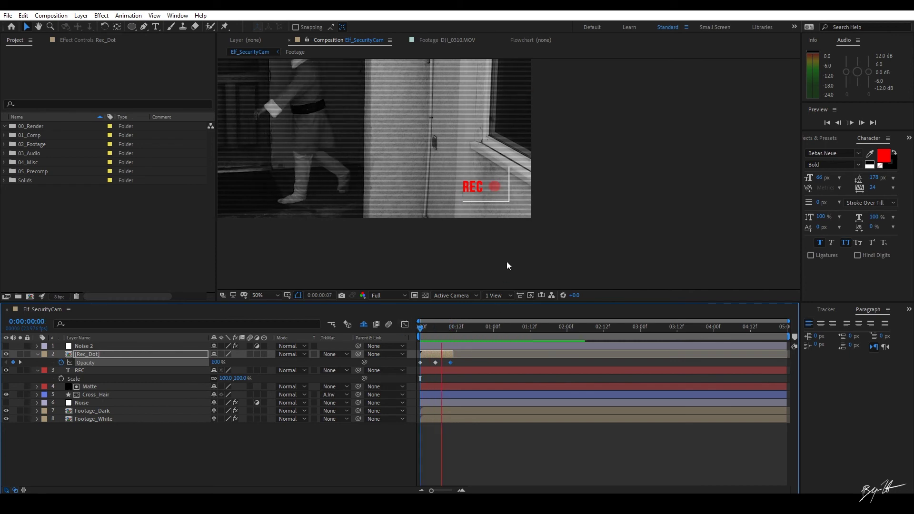
pyautogui.press('space')
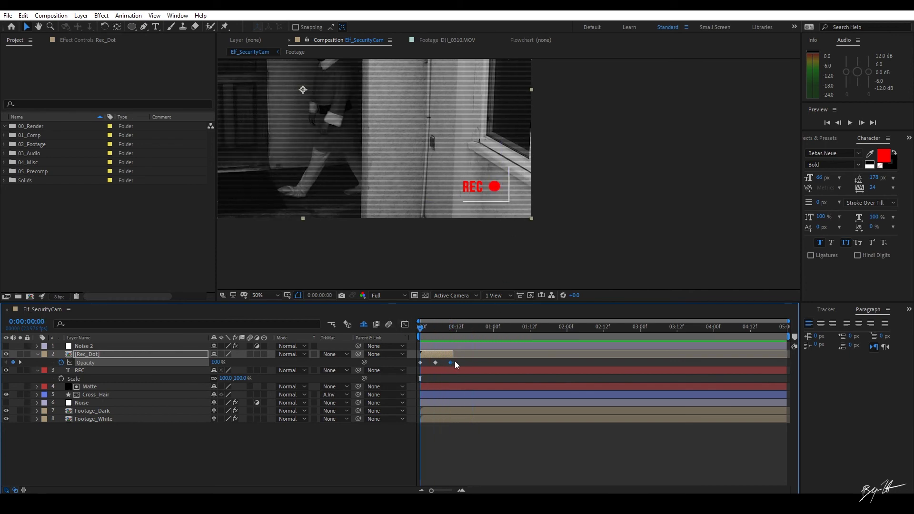
pyautogui.moveTo(455, 361); pyautogui.dragTo(413, 364)
# Apply Easy Ease to the three opacity keyframes, check the curve in the Graph Editor, then collapse properties.
pyautogui.press('F9')
pyautogui.click(201, 428)
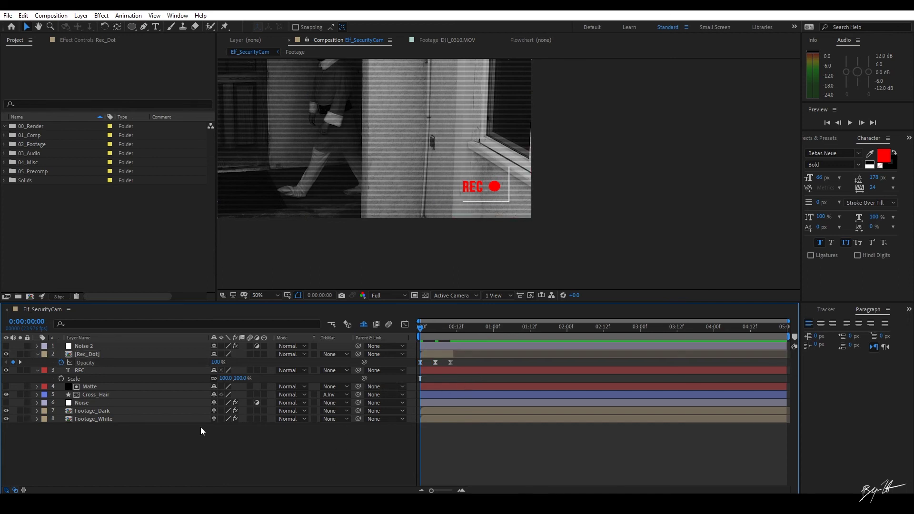
pyautogui.click(406, 325)
pyautogui.click(88, 363)
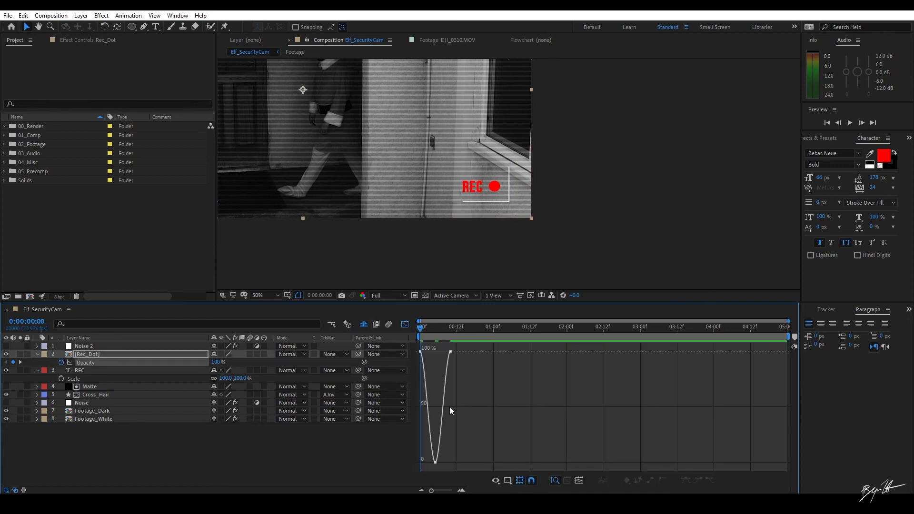
pyautogui.click(405, 325)
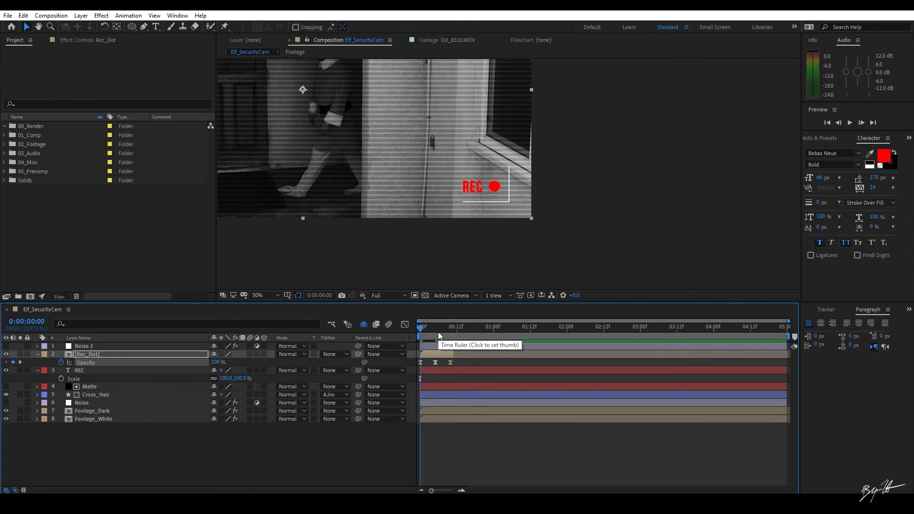
pyautogui.press('u')
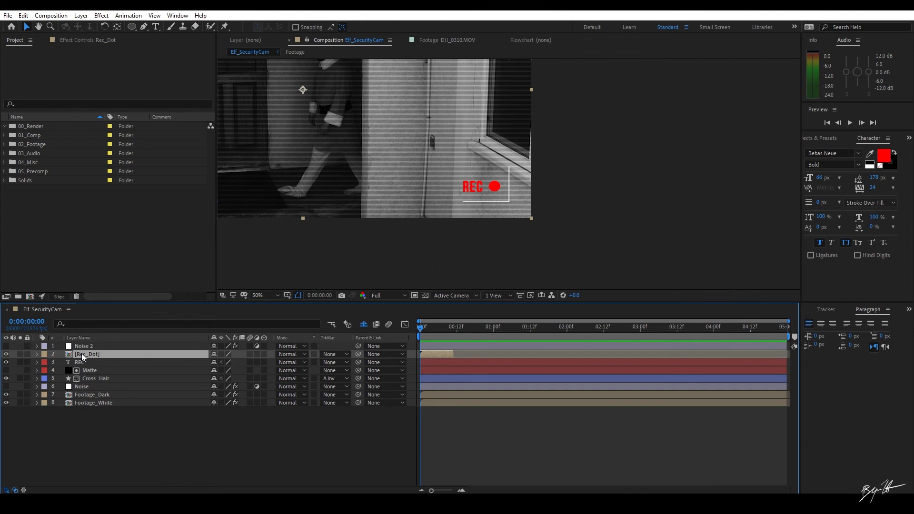
pyautogui.rightClick(81, 354)
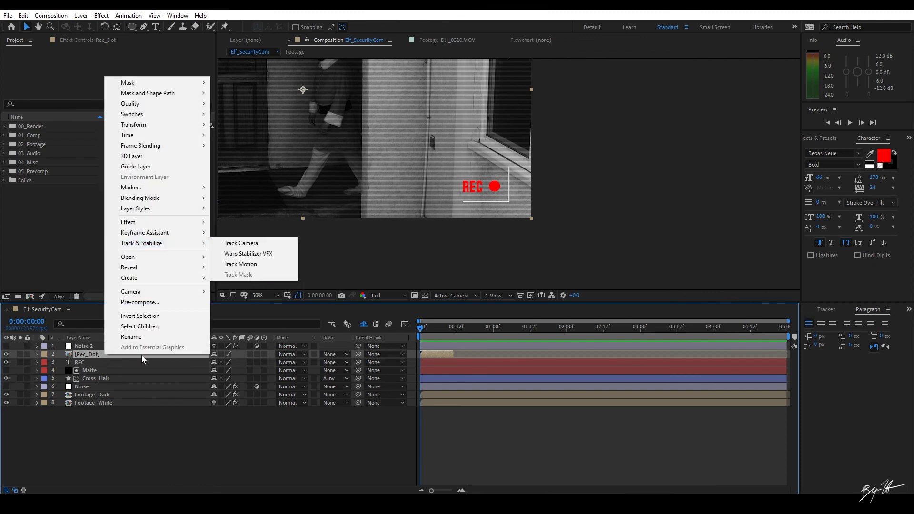
pyautogui.click(139, 302)
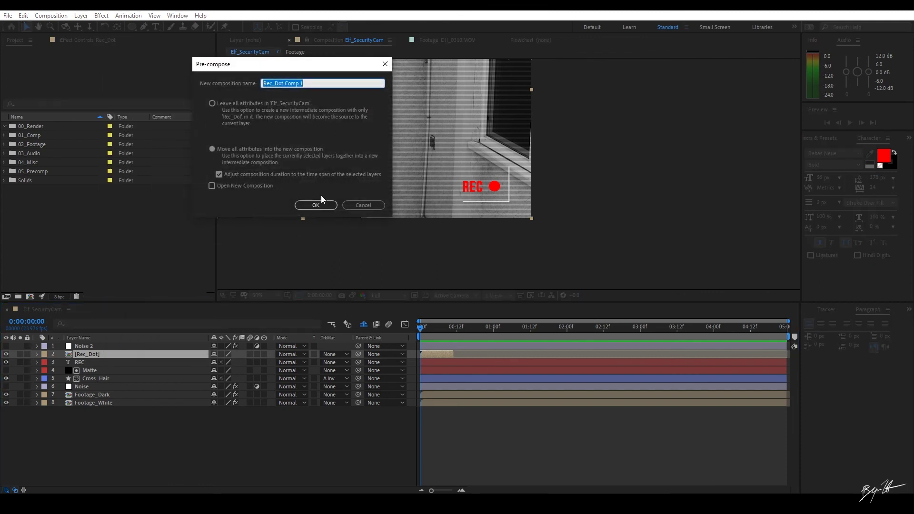
pyautogui.write('Rec_D')
pyautogui.click(312, 204)
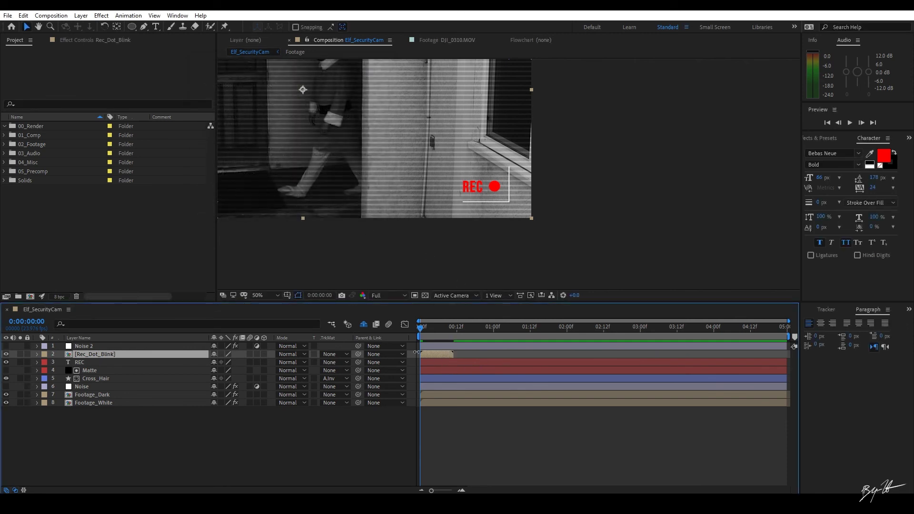
pyautogui.press('space')
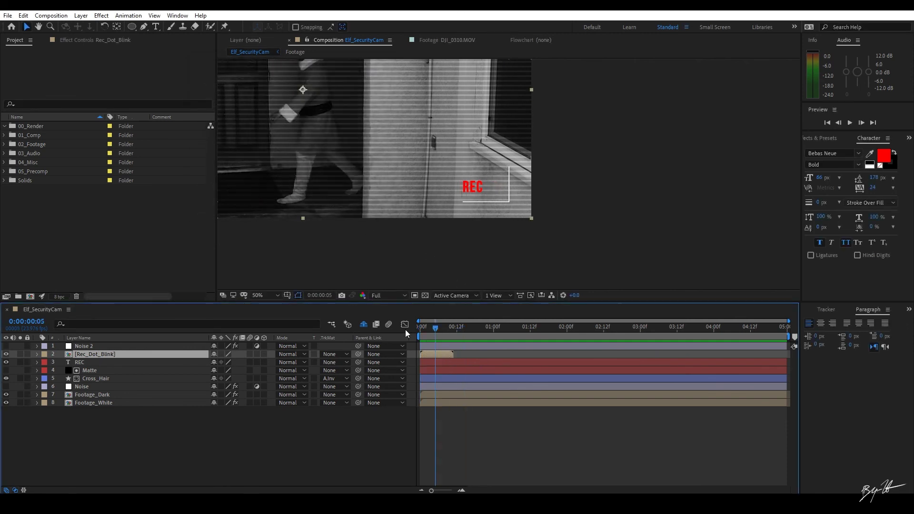
pyautogui.press('space')
# Enable Time Remapping on Rec_Dot_Blink and add a remap keyframe at frame 10.
pyautogui.rightClick(99, 357)
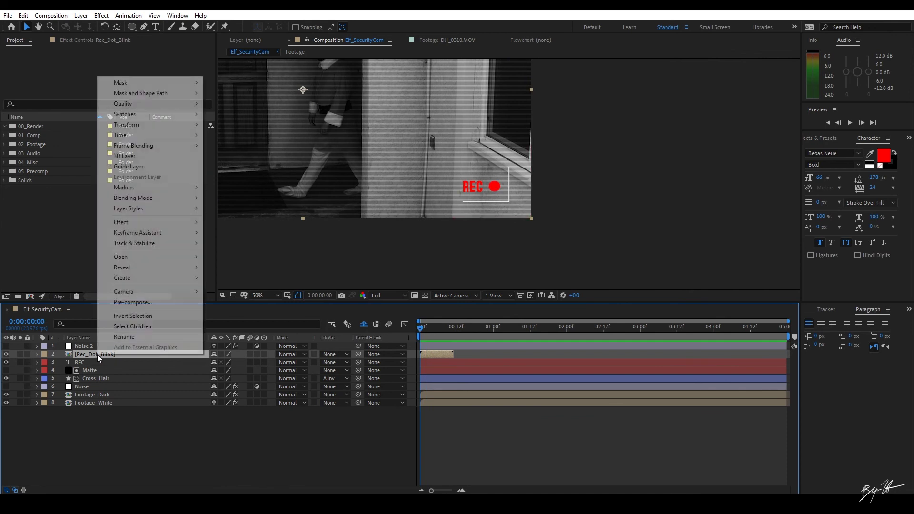
pyautogui.moveTo(158, 139)
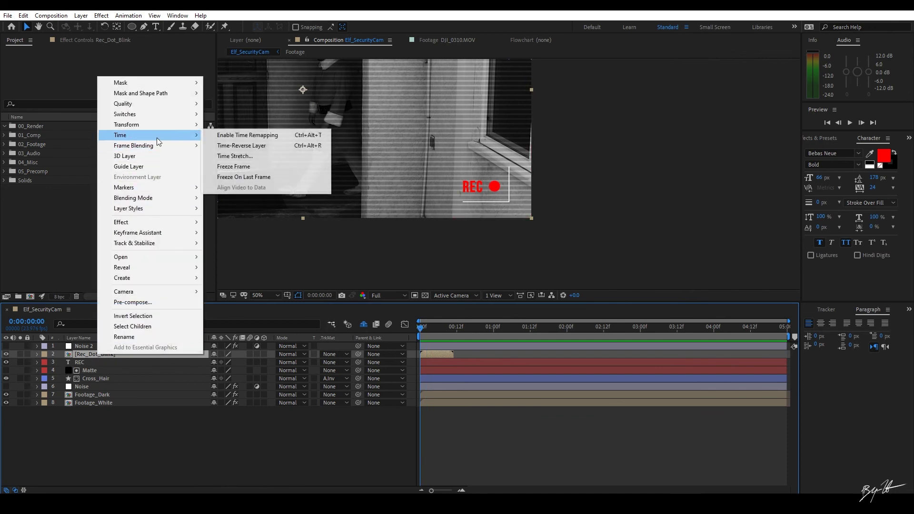
pyautogui.click(266, 139)
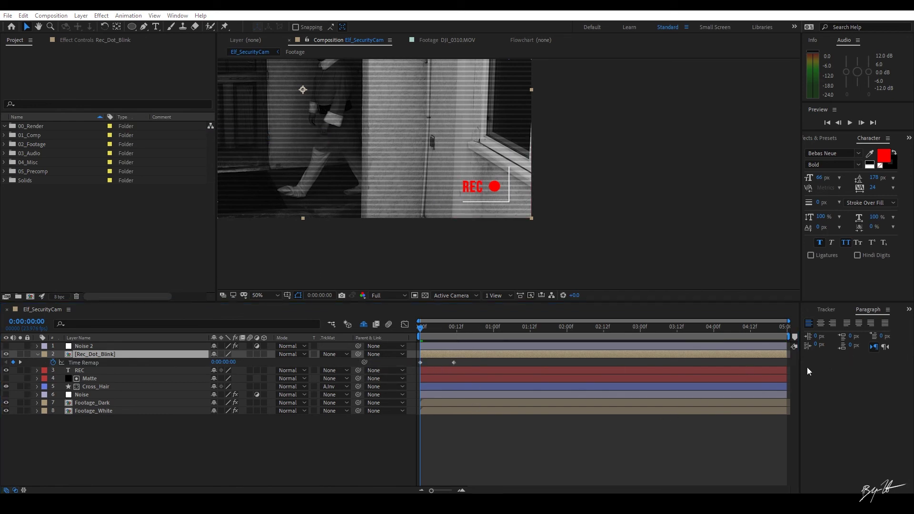
pyautogui.moveTo(443, 328); pyautogui.dragTo(420, 332)
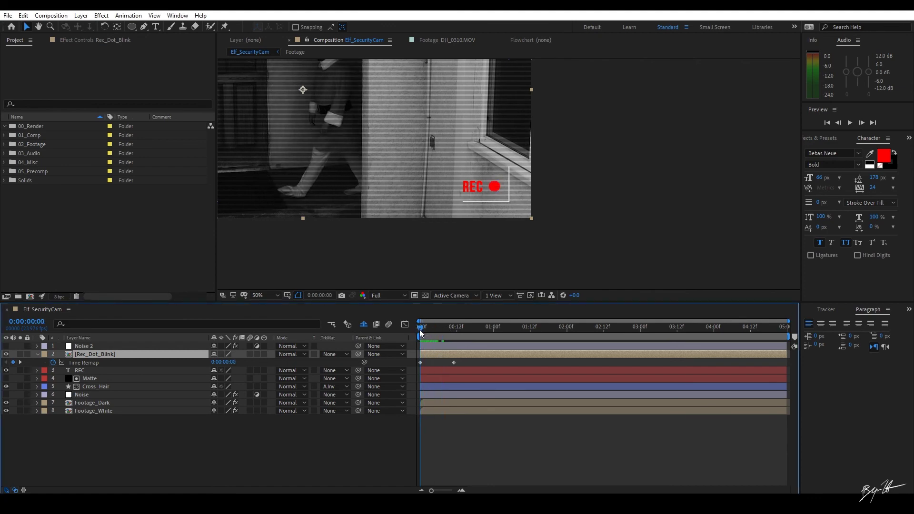
pyautogui.press('space')
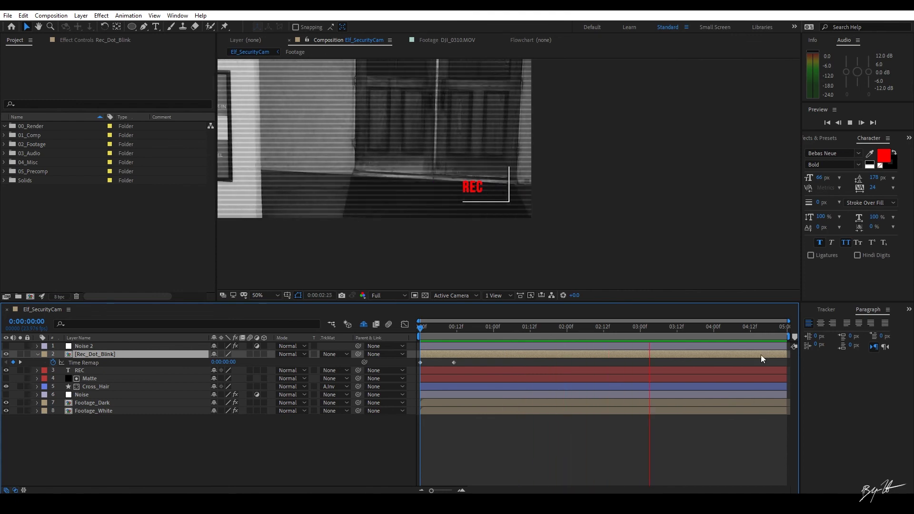
pyautogui.click(455, 331)
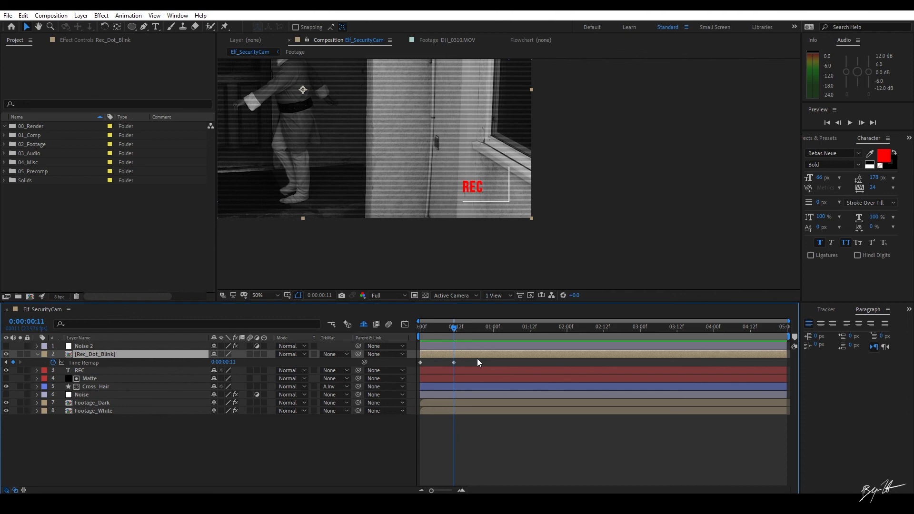
pyautogui.press('pageup')
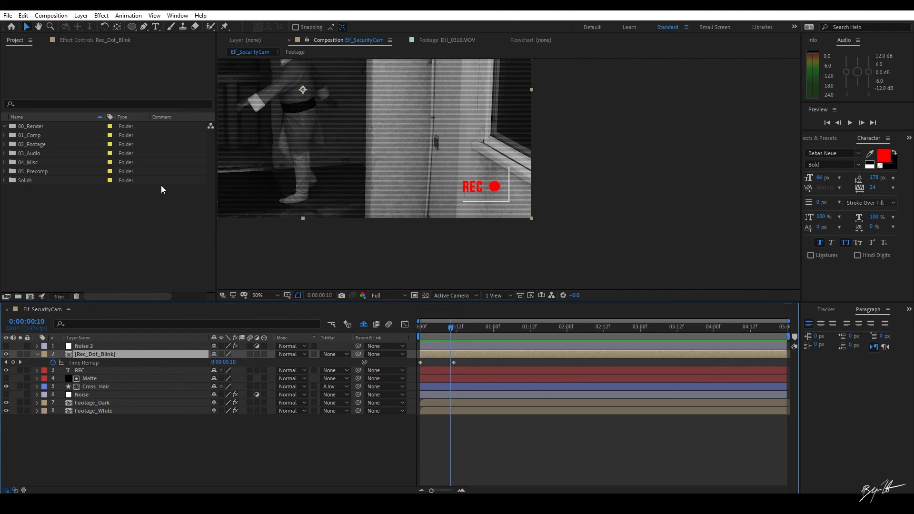
pyautogui.click(20, 363)
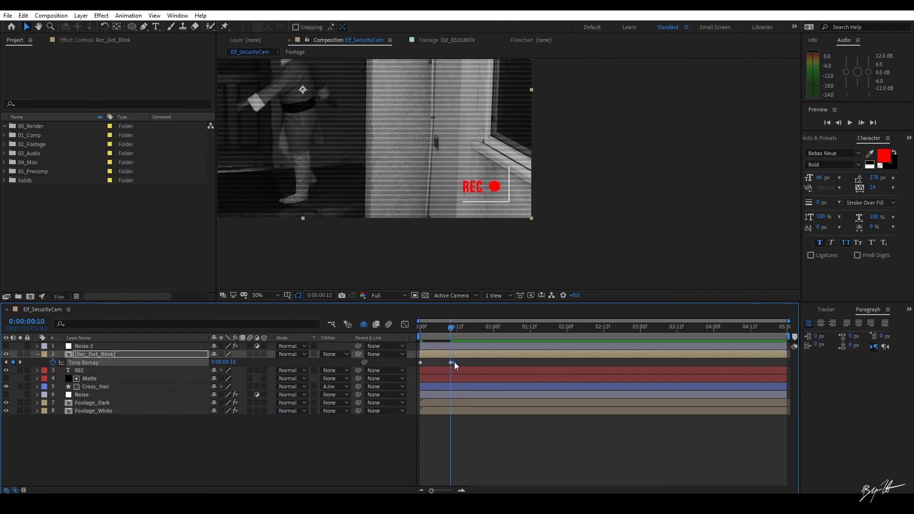
# Shift the first time remap keyframe one frame later and preview the dot's blink timing.
pyautogui.hotkey('ctrl', 'alt', 'h')
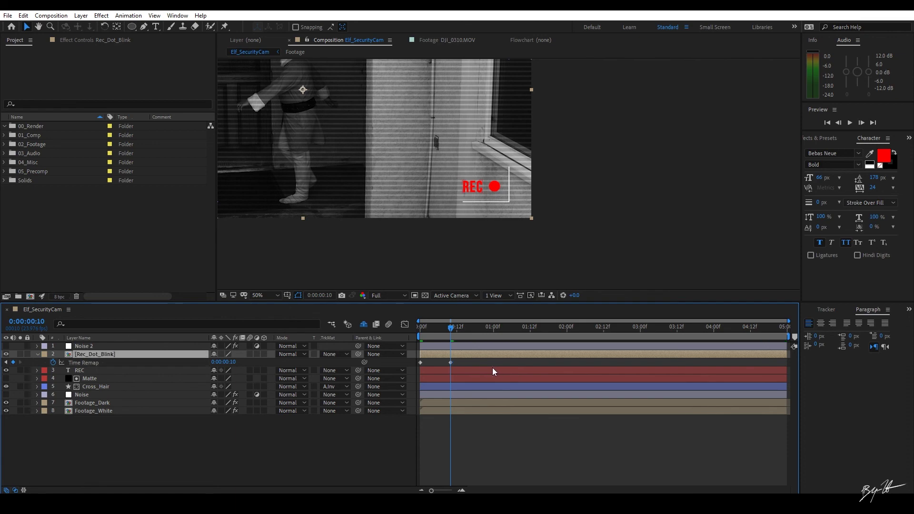
pyautogui.press('space')
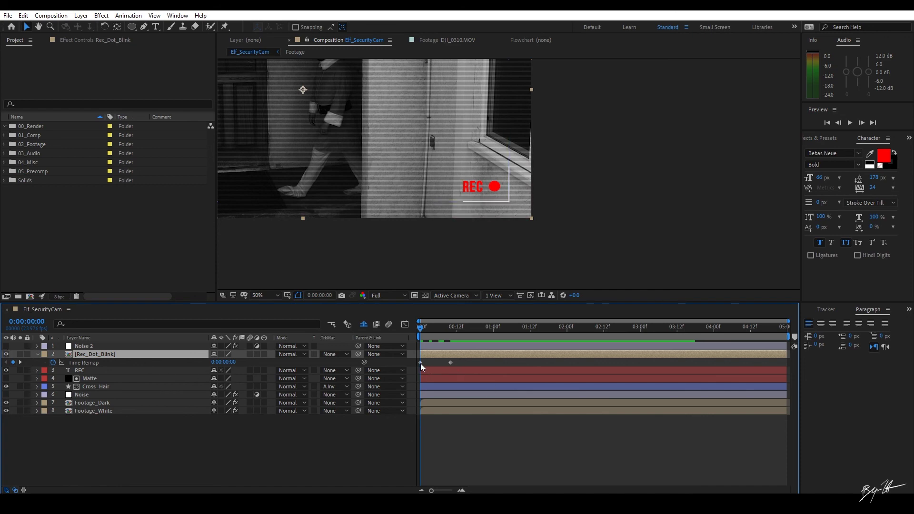
pyautogui.click(423, 332)
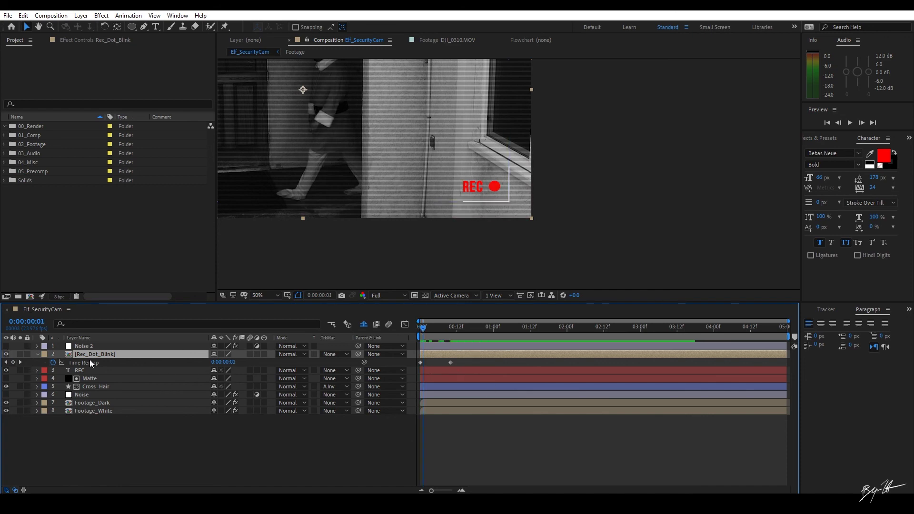
pyautogui.click(5, 362)
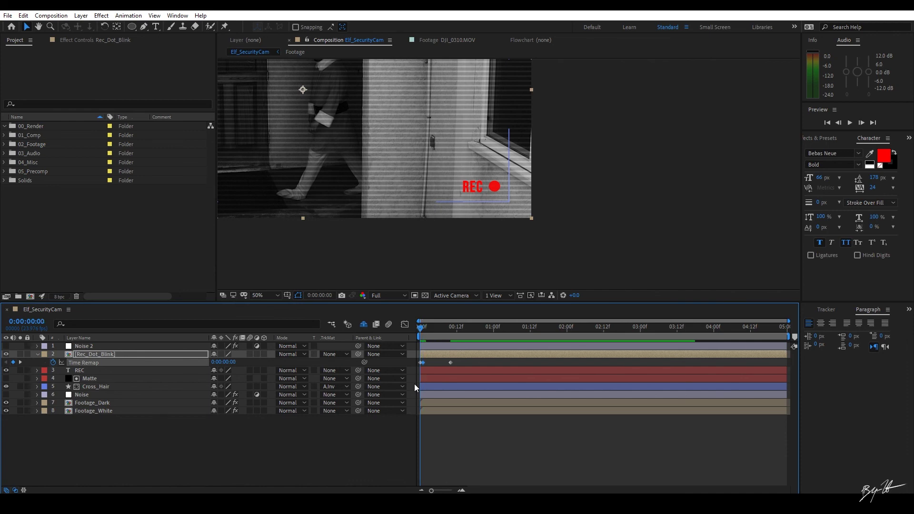
pyautogui.moveTo(421, 365); pyautogui.dragTo(423, 363)
pyautogui.press('space')
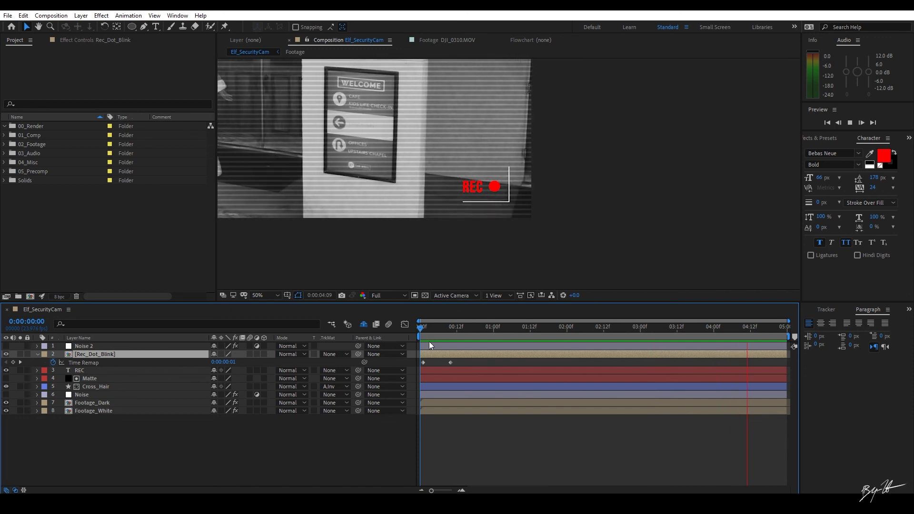
pyautogui.press('space')
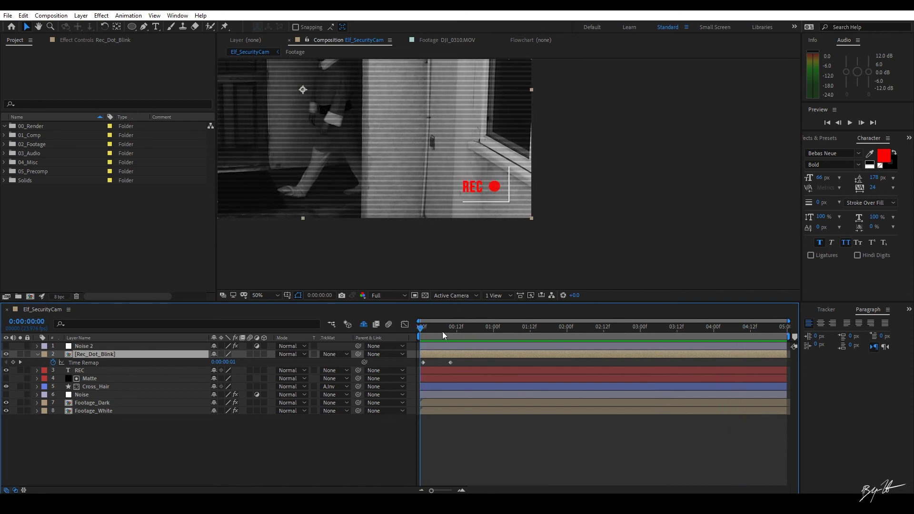
pyautogui.press('space')
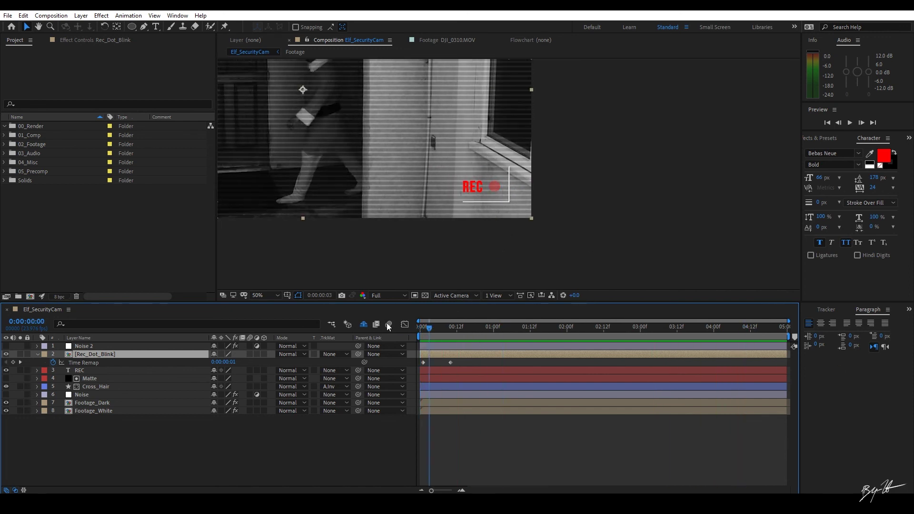
pyautogui.press('space')
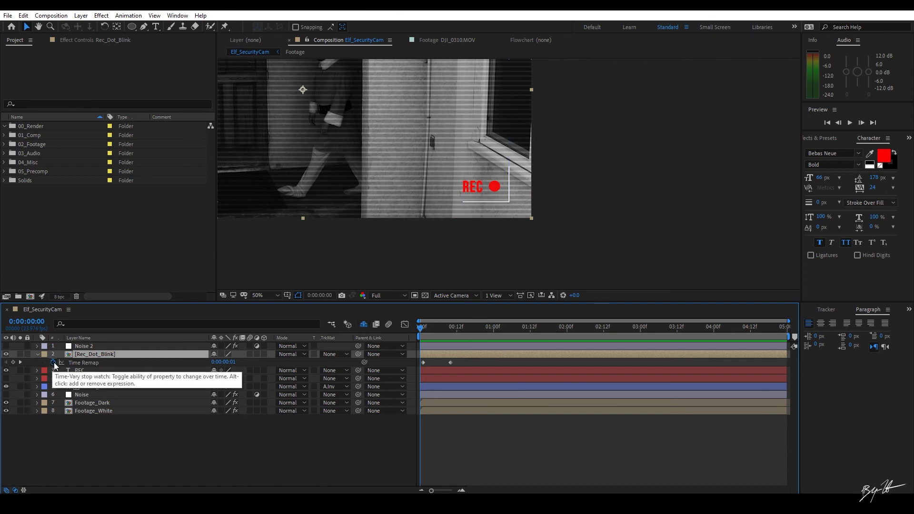
pyautogui.keyDown('alt'); pyautogui.click(53, 362); pyautogui.keyUp('alt')
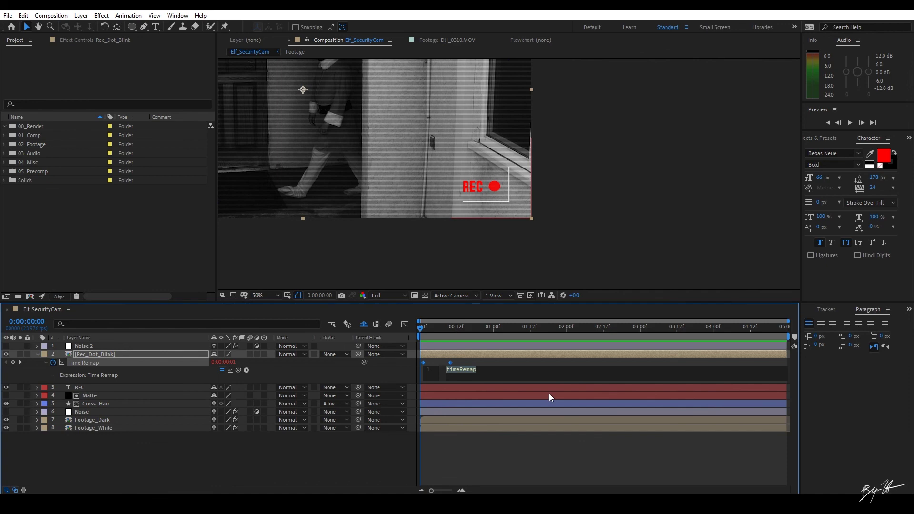
# Enter loopOut() as the Time Remap expression and preview the continuously blinking REC dot.
pyautogui.write('loopou')
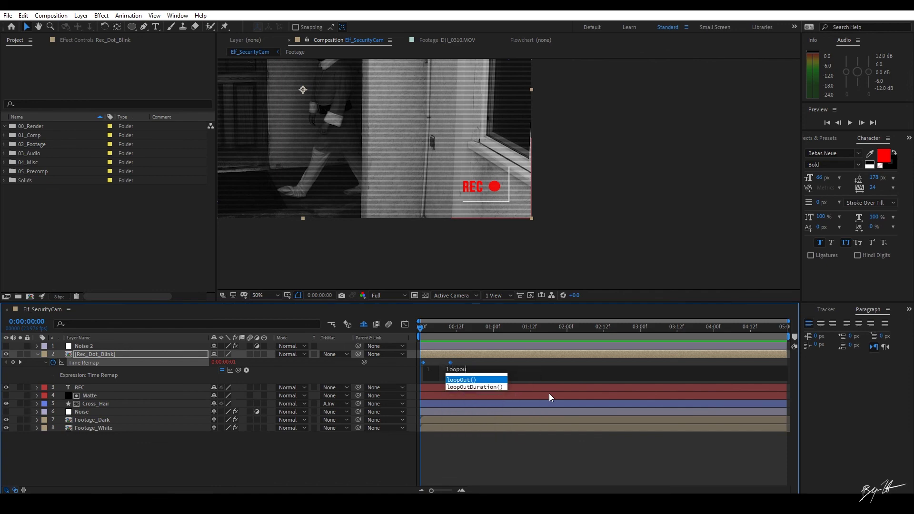
pyautogui.write('t')
pyautogui.click(478, 381)
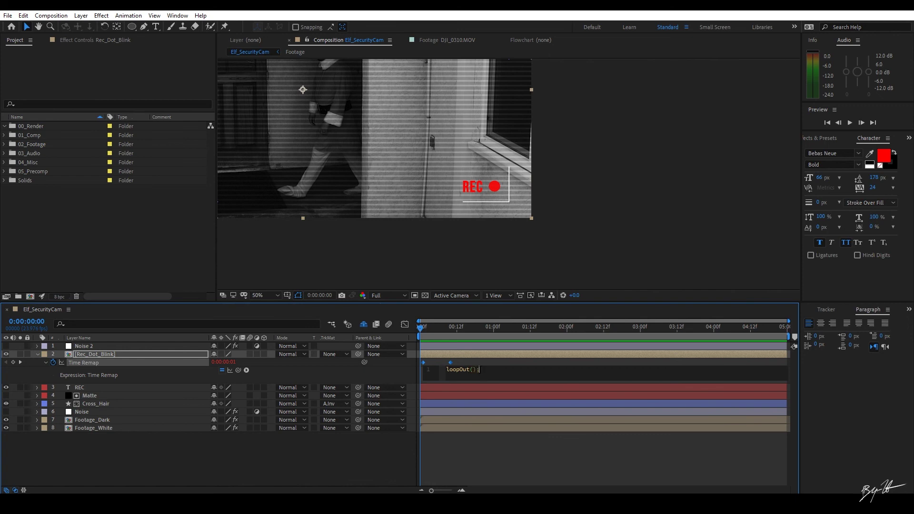
pyautogui.click(482, 465)
pyautogui.press('space')
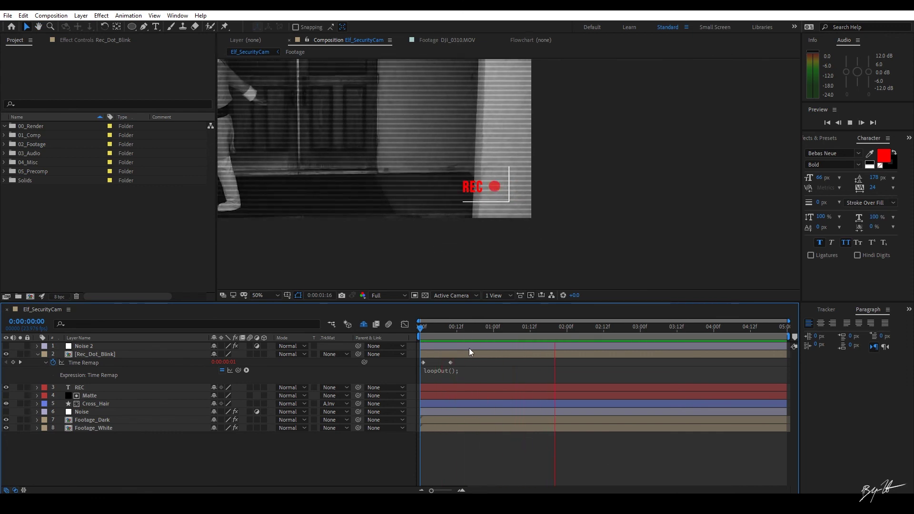
pyautogui.moveTo(432, 505)
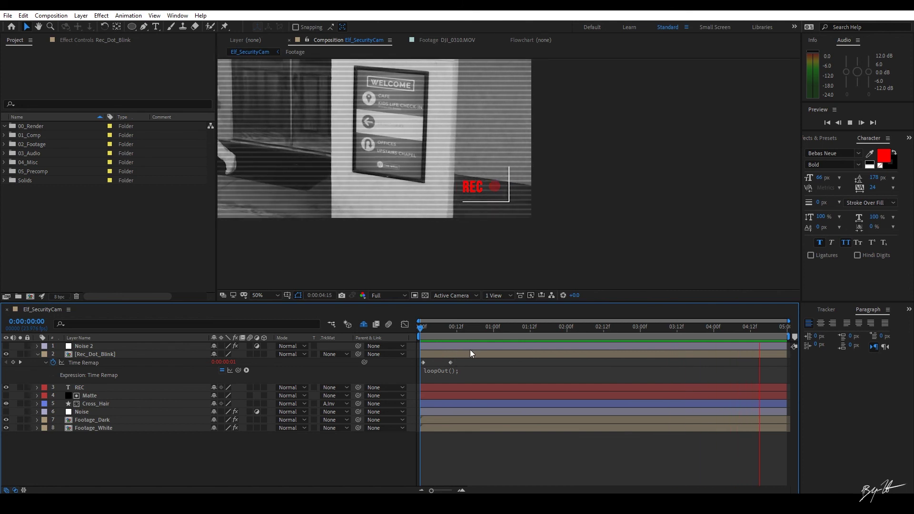
pyautogui.moveTo(452, 333); pyautogui.dragTo(477, 366)
pyautogui.press('space')
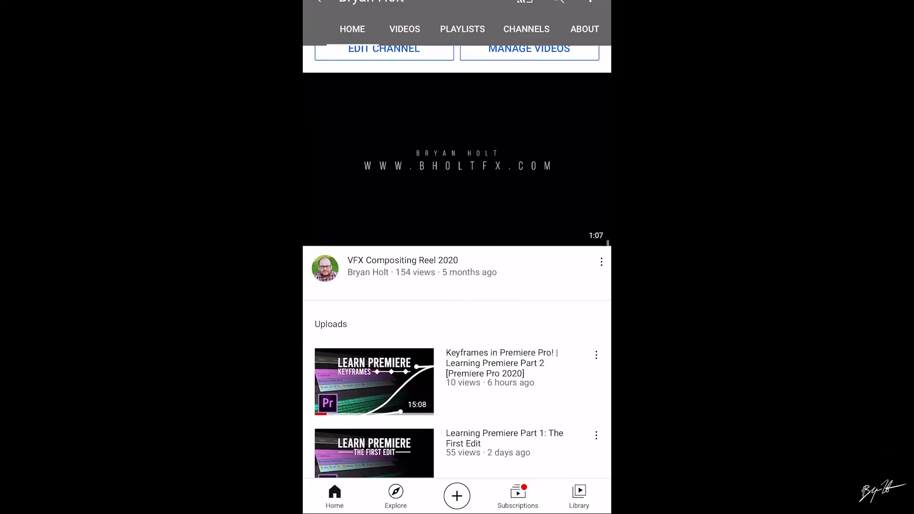
# Scroll the channel's uploads down to older videos like 'Color Grading my Mavic Air 2'.
pyautogui.scroll(-10, 458, 310)
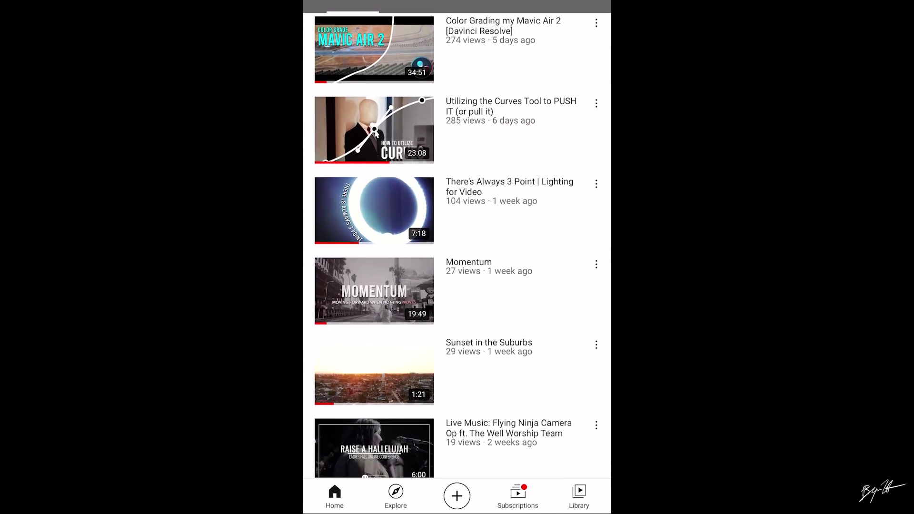
pyautogui.scroll(-8, 457, 248)
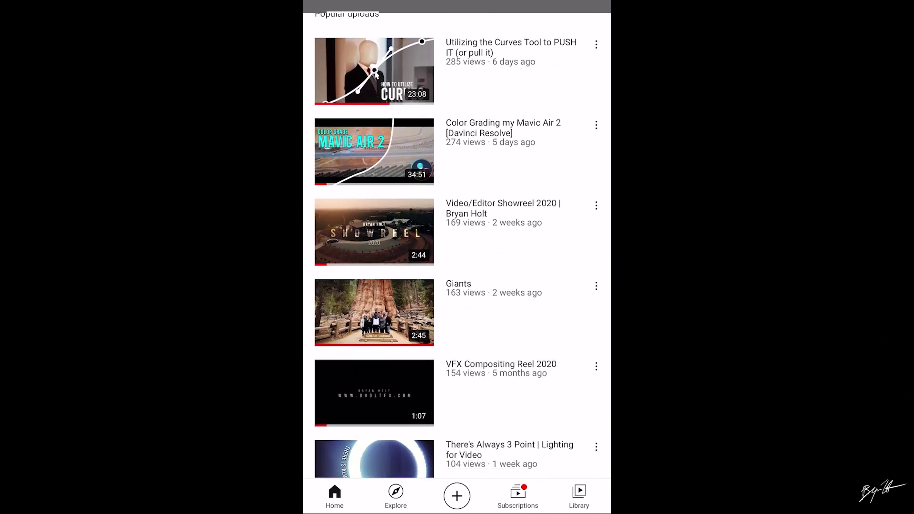